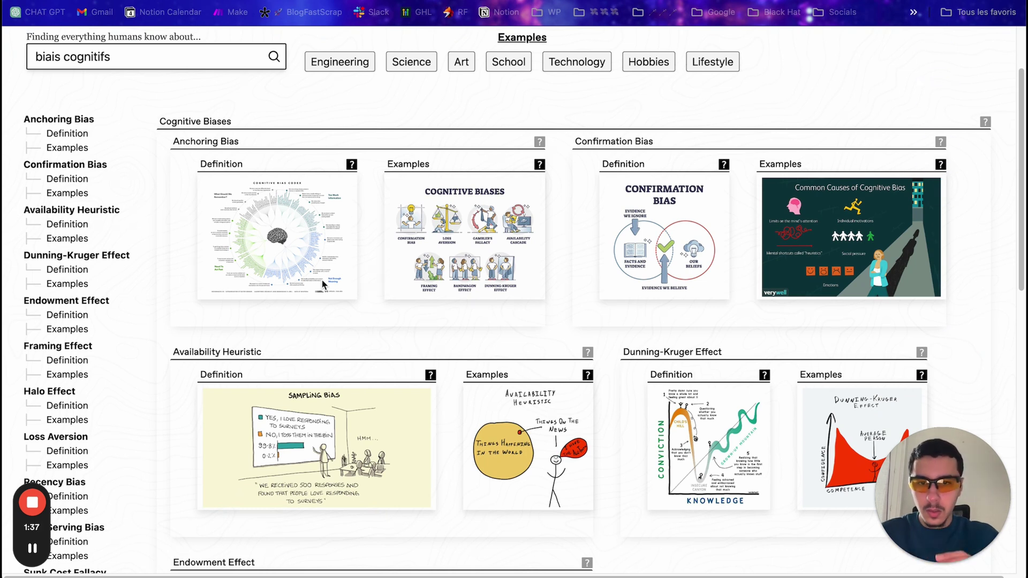
Step: Look through the cognitive biases map, from Anchoring Bias down to the Self-Serving Bias and Sunk Cost Fallacy sections
{"action": "scroll", "coordinate": [493, 310], "scroll_direction": "down", "scroll_amount": 15}
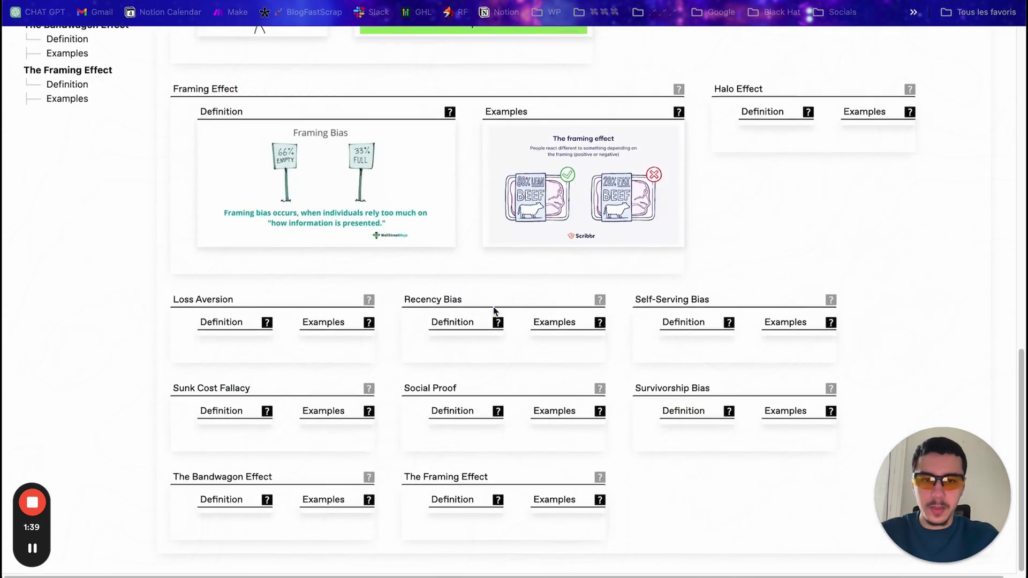
{"action": "scroll", "coordinate": [493, 310], "scroll_direction": "down", "scroll_amount": 5}
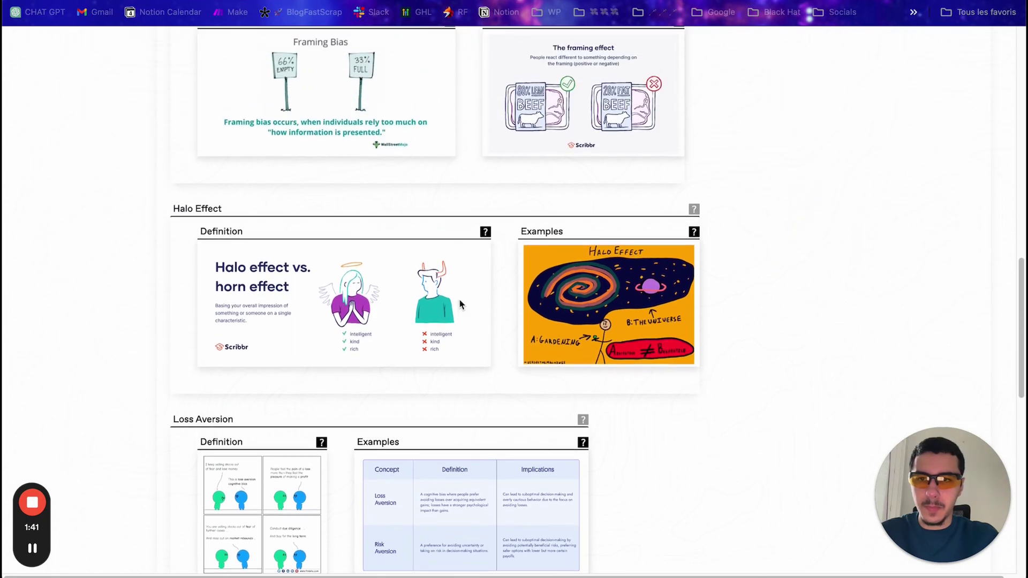
{"action": "scroll", "coordinate": [419, 431], "scroll_direction": "down", "scroll_amount": 8}
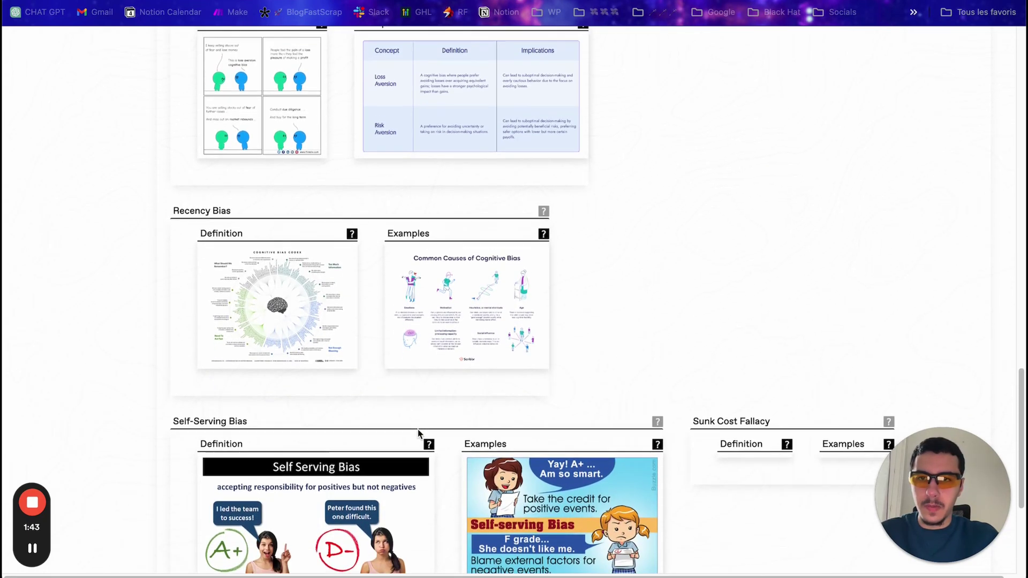
{"action": "scroll", "coordinate": [420, 431], "scroll_direction": "up", "scroll_amount": 1}
{"action": "scroll", "coordinate": [276, 332], "scroll_direction": "down", "scroll_amount": 10}
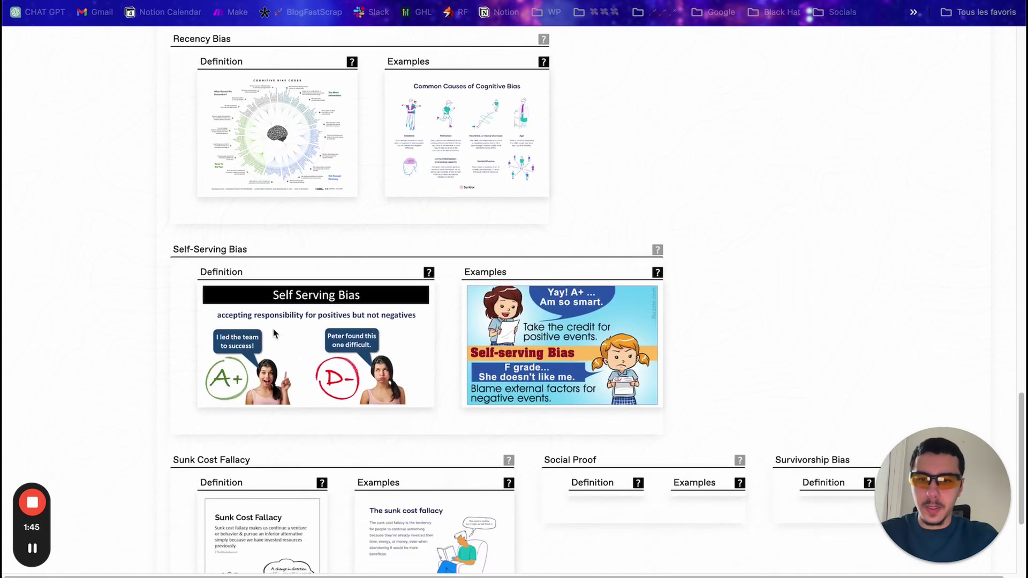
{"action": "scroll", "coordinate": [276, 332], "scroll_direction": "up", "scroll_amount": 20}
{"action": "scroll", "coordinate": [273, 328], "scroll_direction": "down", "scroll_amount": 5}
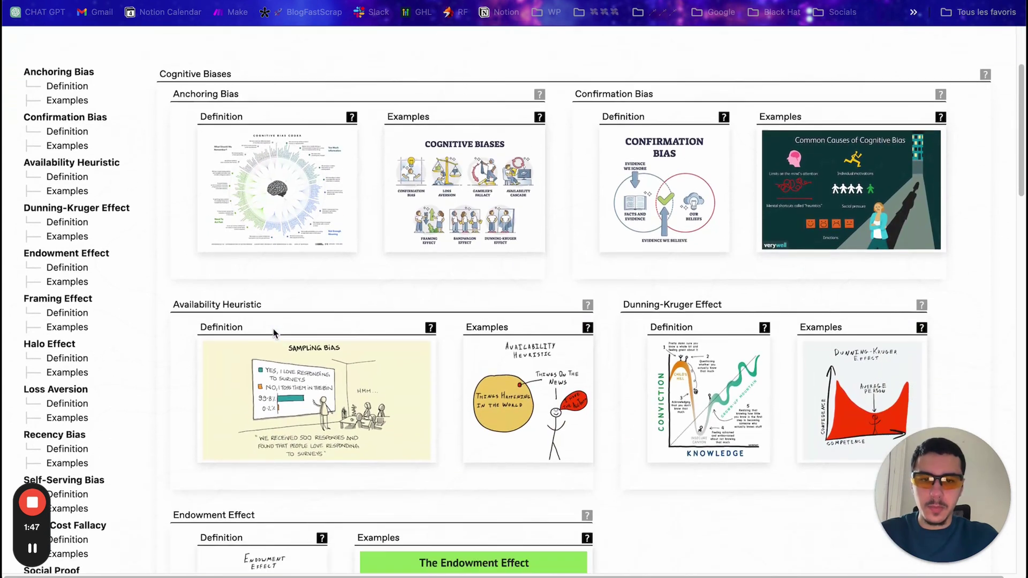
Step: Read the source article behind the Endowment Effect example image, including its mug price experiment, and return to the biases map
{"action": "left_click", "coordinate": [501, 451]}
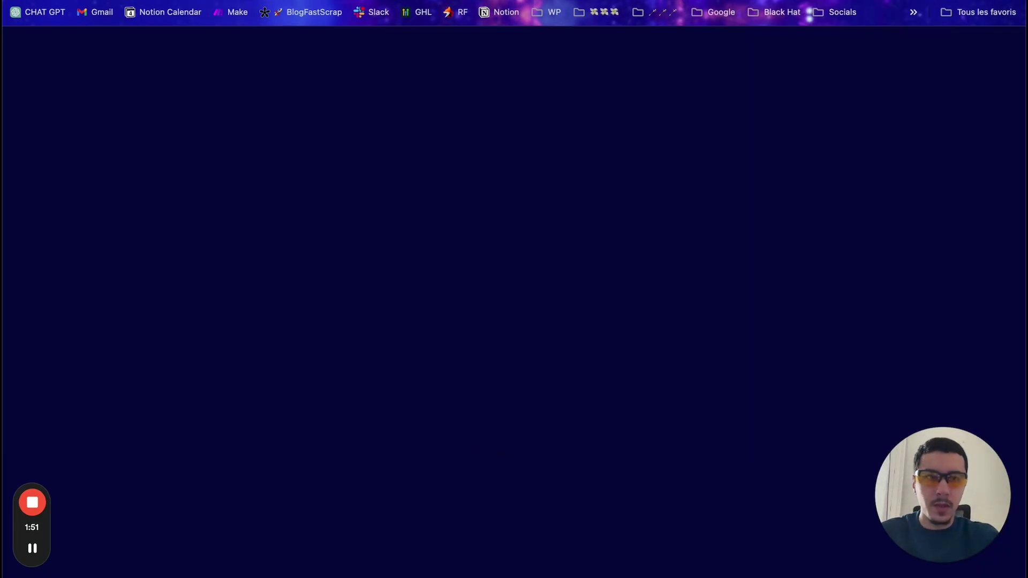
{"action": "scroll", "coordinate": [348, 353], "scroll_direction": "down", "scroll_amount": 3}
{"action": "scroll", "coordinate": [346, 352], "scroll_direction": "down", "scroll_amount": 20}
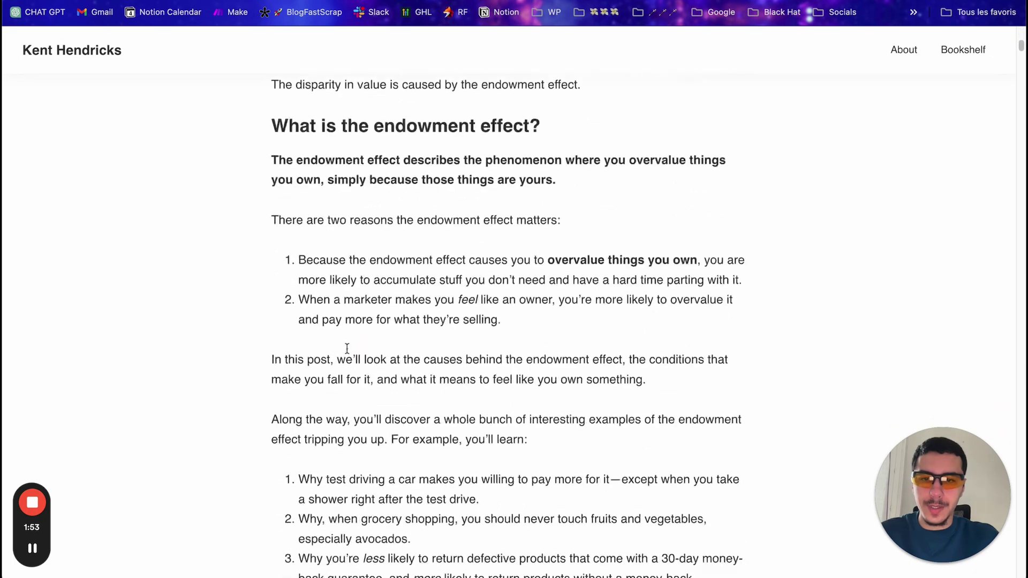
{"action": "scroll", "coordinate": [347, 348], "scroll_direction": "down", "scroll_amount": 10}
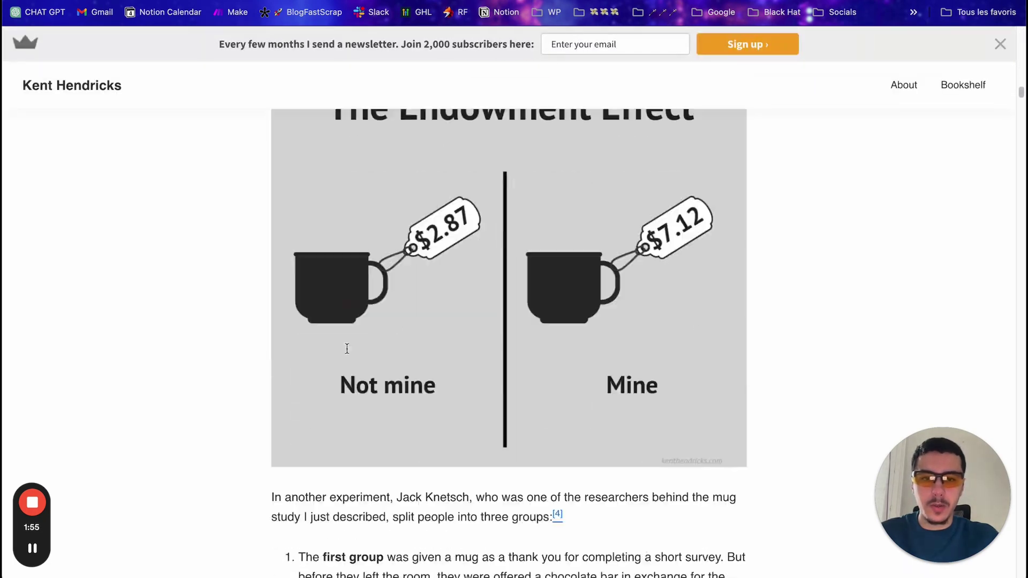
{"action": "scroll", "coordinate": [348, 353], "scroll_direction": "up", "scroll_amount": 12}
{"action": "scroll", "coordinate": [347, 348], "scroll_direction": "up", "scroll_amount": 6}
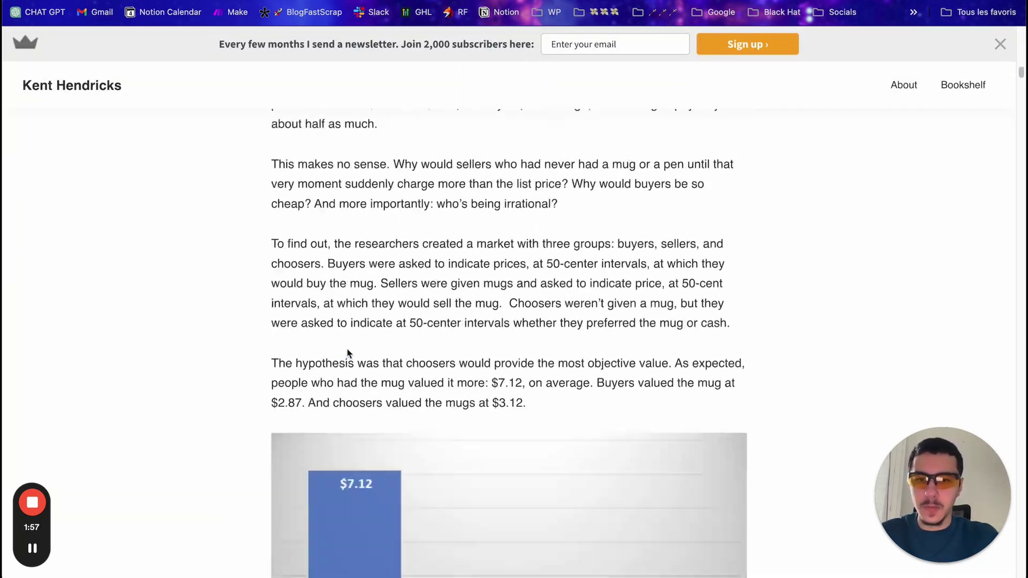
{"action": "scroll", "coordinate": [347, 348], "scroll_direction": "down", "scroll_amount": 9}
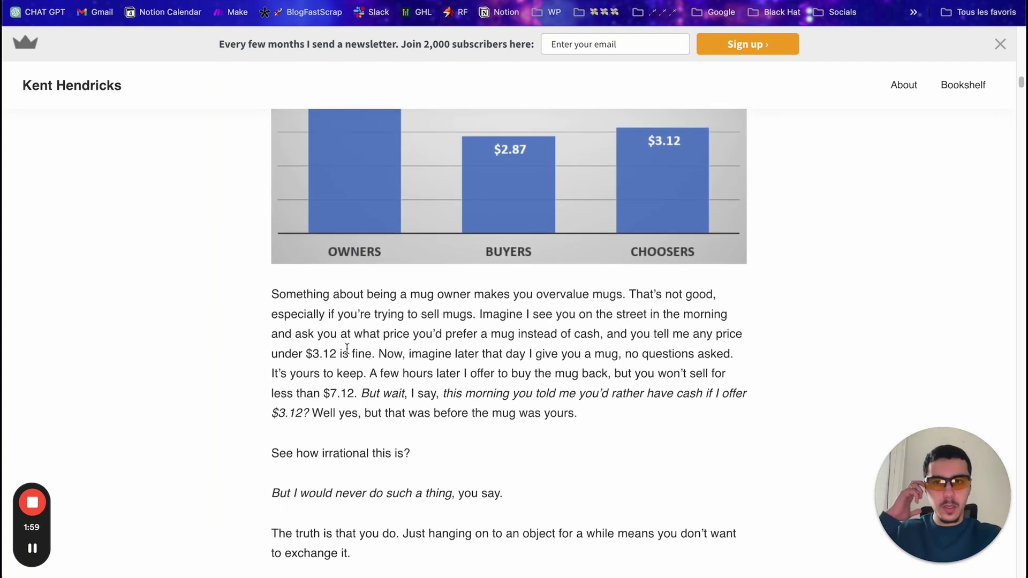
{"action": "scroll", "coordinate": [347, 349], "scroll_direction": "down", "scroll_amount": 15}
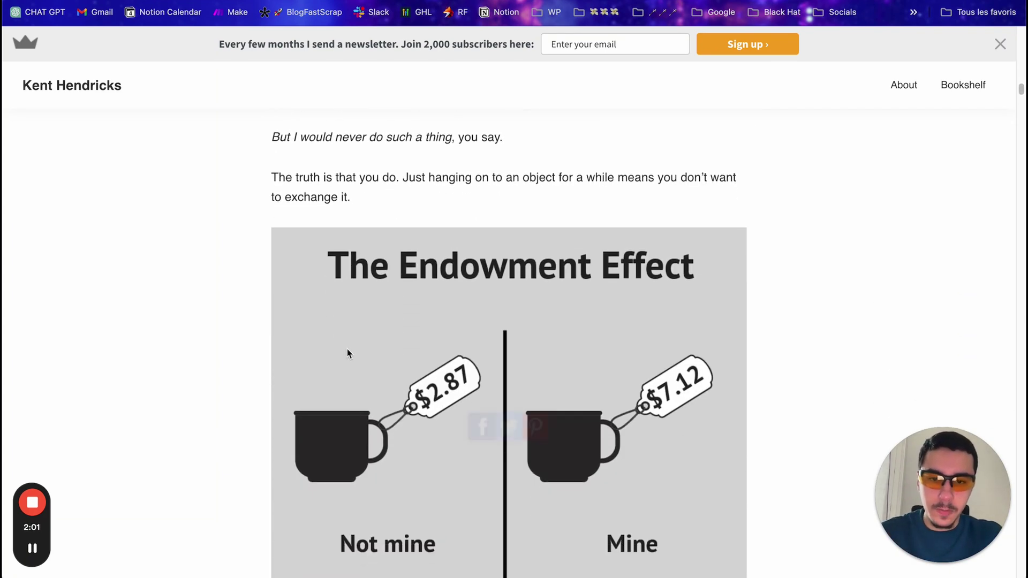
{"action": "key", "text": "ctrl+Tab"}
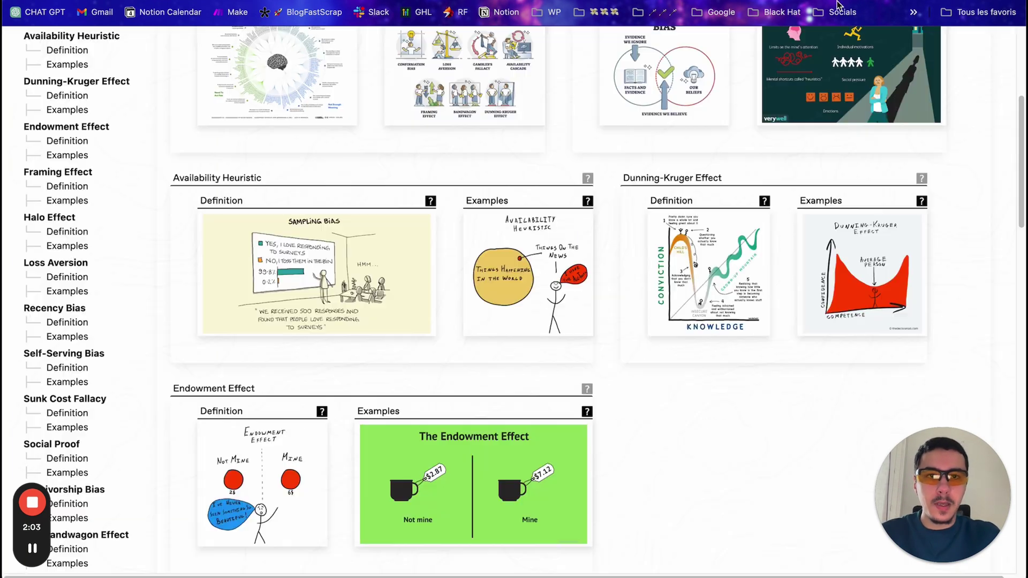
Step: Review the biases map from its beginning and open the source article of the Halo Effect example
{"action": "scroll", "coordinate": [316, 206], "scroll_direction": "up", "scroll_amount": 6}
{"action": "scroll", "coordinate": [304, 209], "scroll_direction": "down", "scroll_amount": 1}
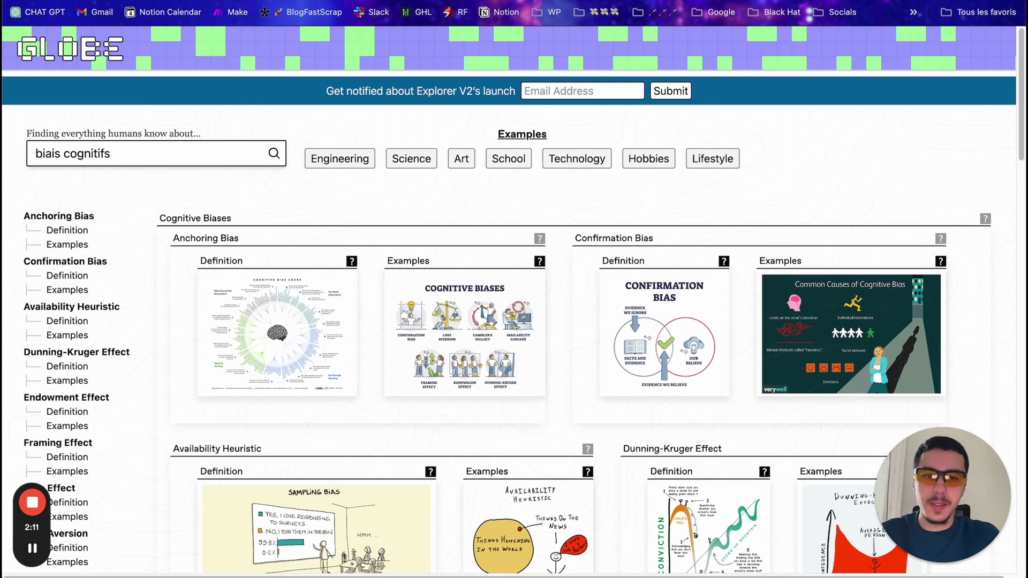
{"action": "scroll", "coordinate": [608, 206], "scroll_direction": "down", "scroll_amount": 3}
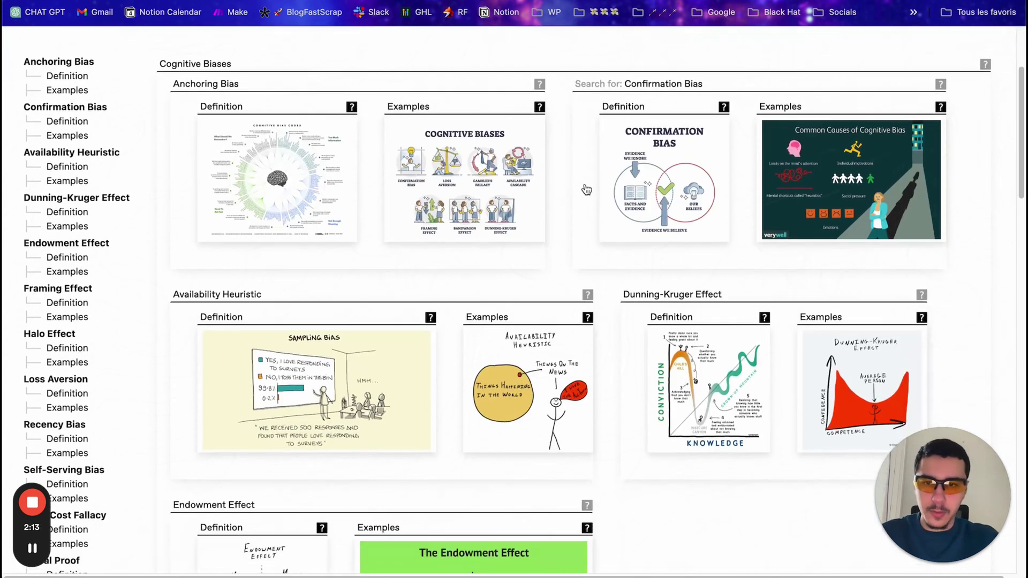
{"action": "scroll", "coordinate": [586, 190], "scroll_direction": "down", "scroll_amount": 9}
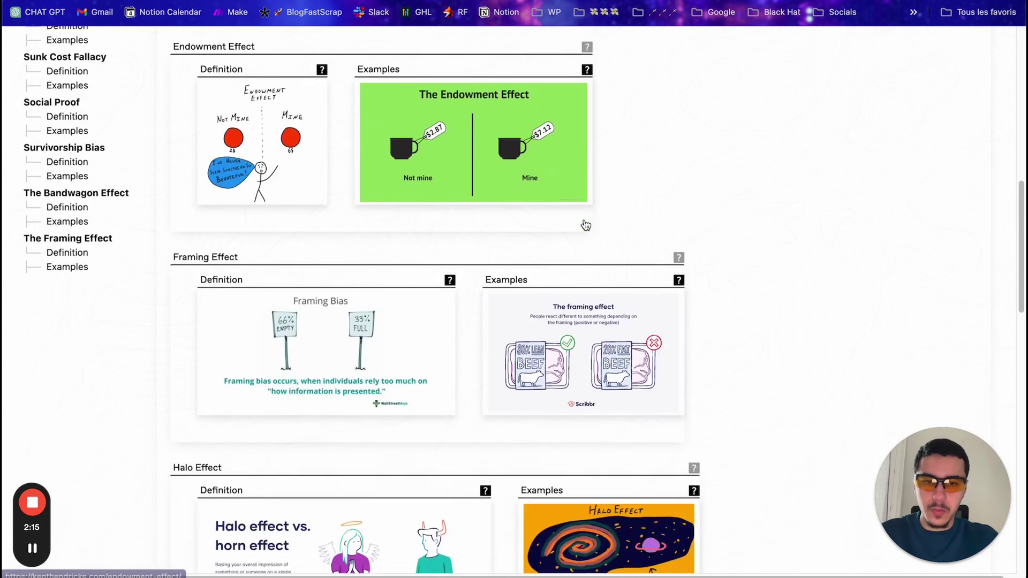
{"action": "scroll", "coordinate": [586, 224], "scroll_direction": "down", "scroll_amount": 8}
{"action": "scroll", "coordinate": [647, 230], "scroll_direction": "up", "scroll_amount": 1}
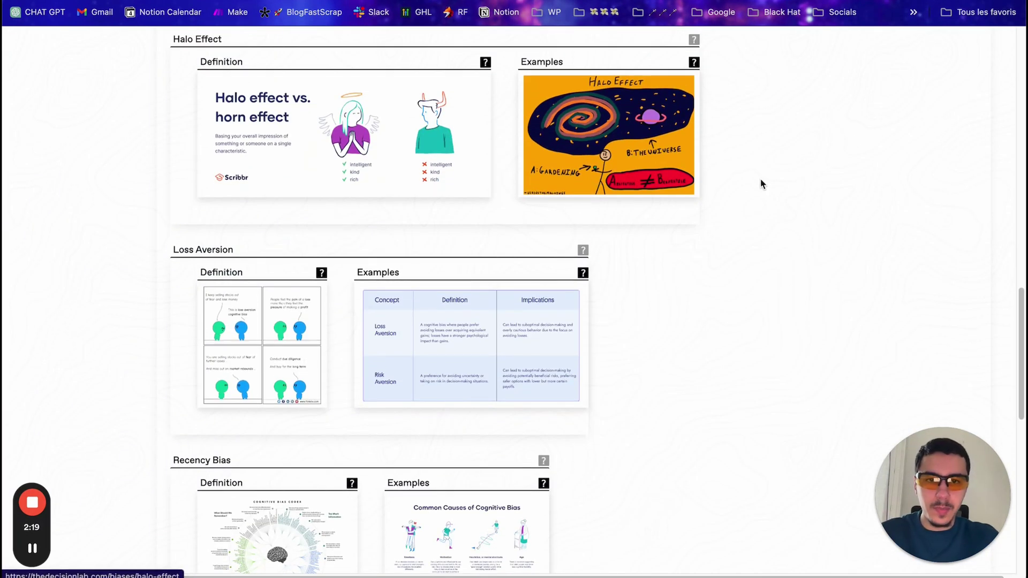
{"action": "left_click", "coordinate": [657, 141]}
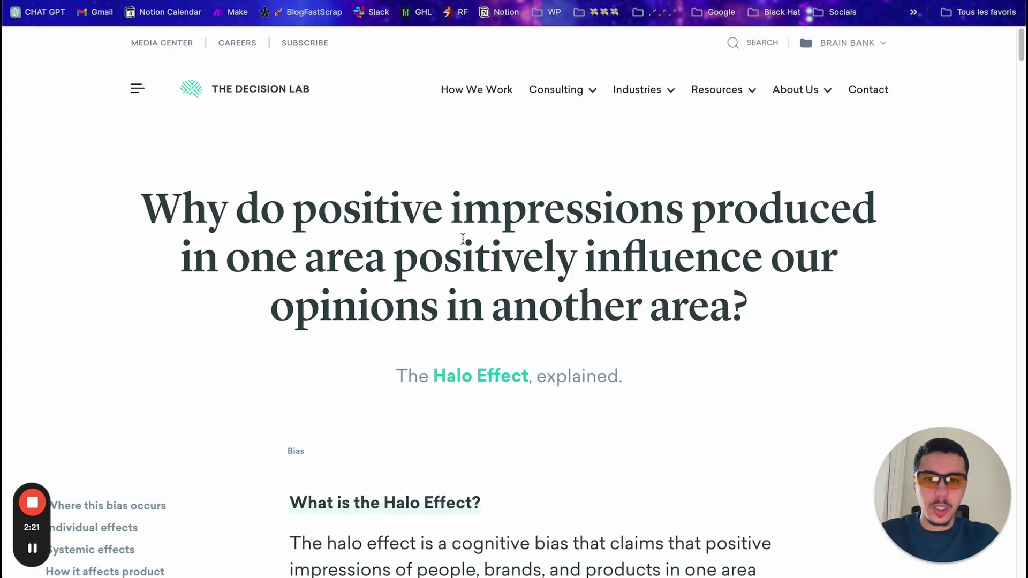
Step: Examine the Halo Effect article's illustration and its sections on where the bias occurs, and return to the biases map
{"action": "scroll", "coordinate": [291, 320], "scroll_direction": "down", "scroll_amount": 10}
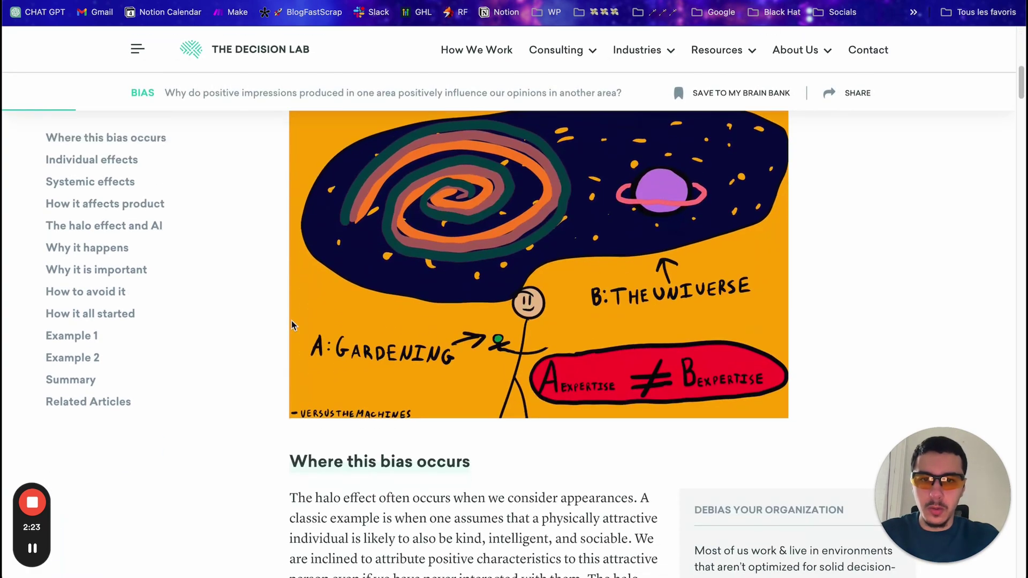
{"action": "scroll", "coordinate": [292, 320], "scroll_direction": "up", "scroll_amount": 3}
{"action": "scroll", "coordinate": [291, 320], "scroll_direction": "down", "scroll_amount": 2}
{"action": "scroll", "coordinate": [291, 320], "scroll_direction": "down", "scroll_amount": 1}
{"action": "scroll", "coordinate": [291, 320], "scroll_direction": "up", "scroll_amount": 1}
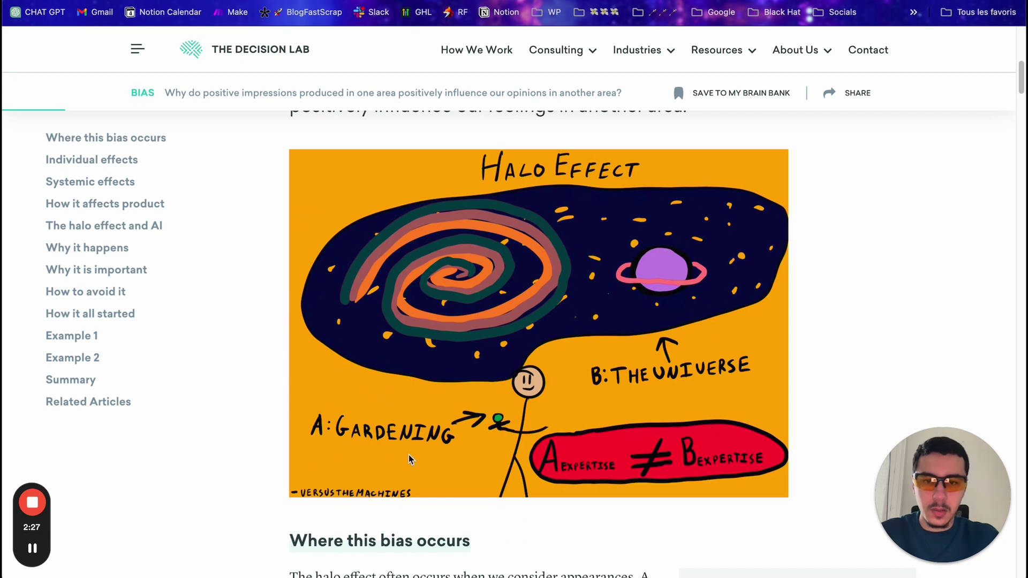
{"action": "scroll", "coordinate": [544, 343], "scroll_direction": "down", "scroll_amount": 10}
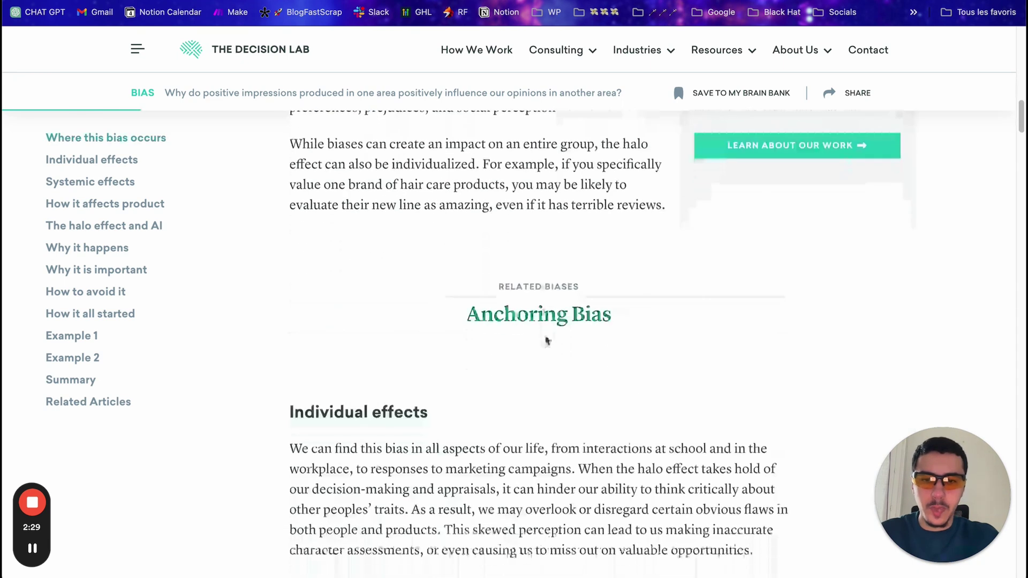
{"action": "key", "text": "ctrl+Tab"}
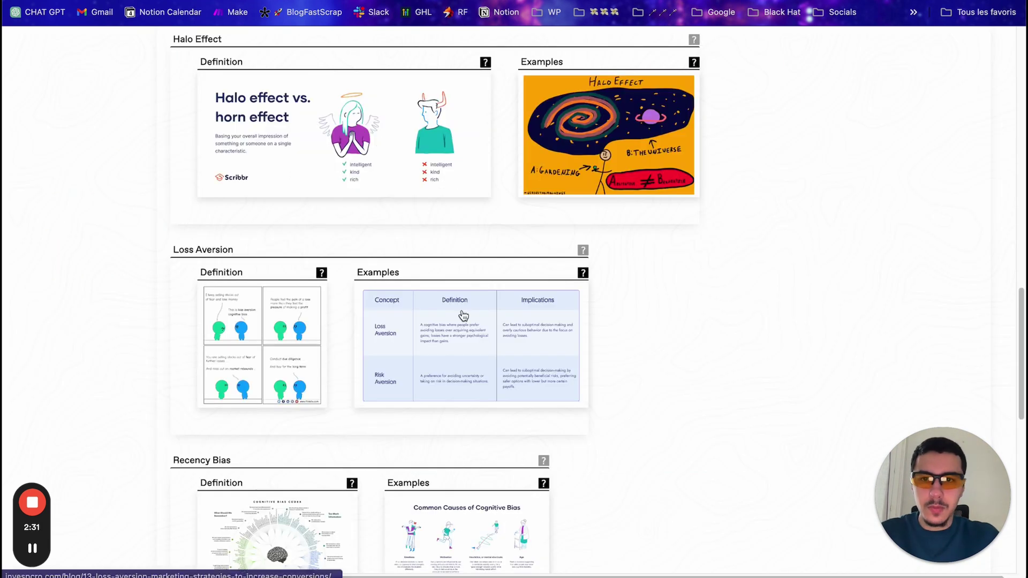
Step: Replace the search topic with "football" and generate its knowledge map
{"action": "scroll", "coordinate": [514, 322], "scroll_direction": "up", "scroll_amount": 15}
{"action": "triple_click", "coordinate": [130, 155]}
{"action": "type", "text": "football"}
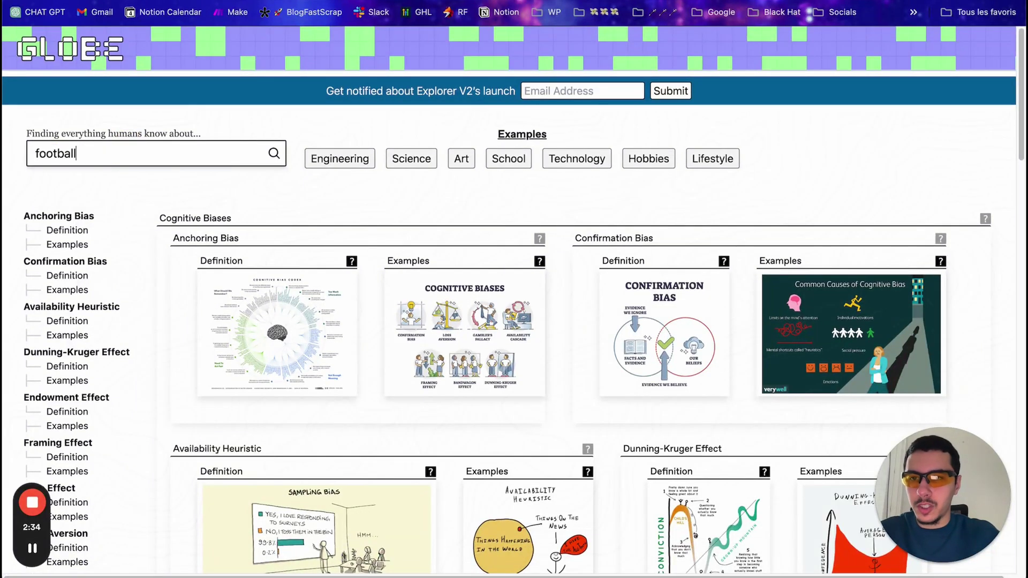
{"action": "key", "text": "Return"}
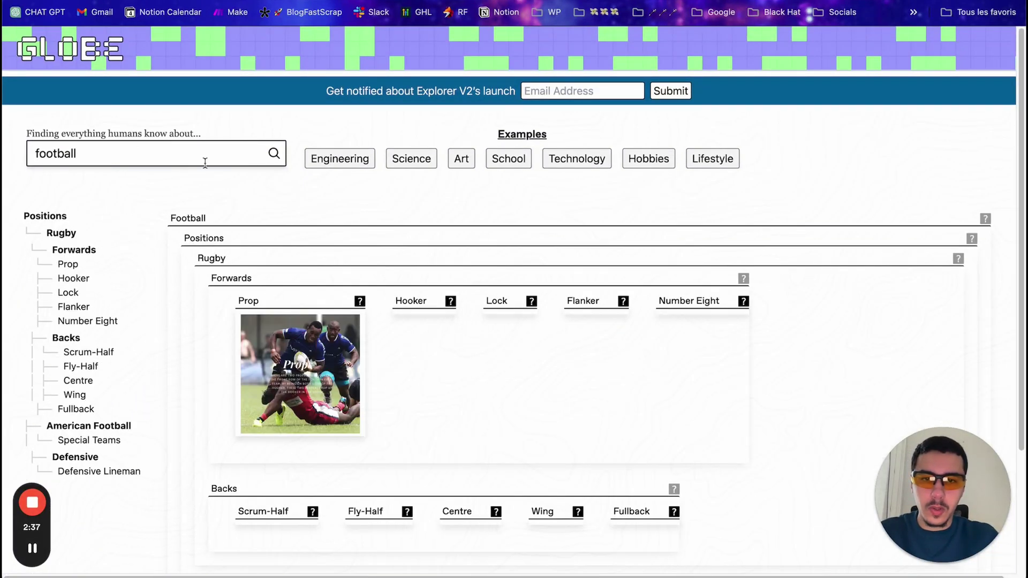
Step: Look through the football map's rugby, American football and association football positions
{"action": "scroll", "coordinate": [863, 175], "scroll_direction": "down", "scroll_amount": 5}
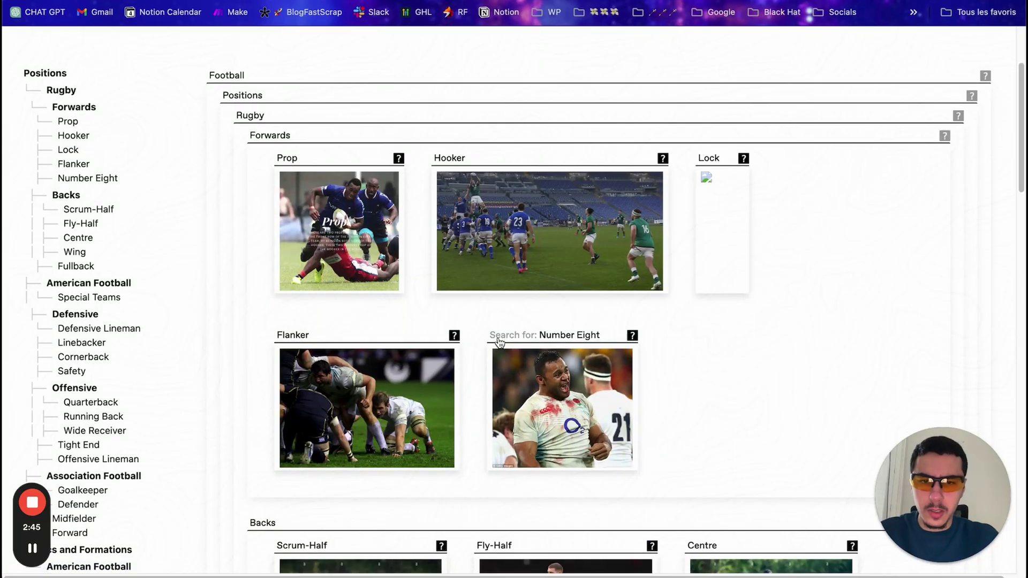
{"action": "scroll", "coordinate": [499, 343], "scroll_direction": "down", "scroll_amount": 10}
{"action": "scroll", "coordinate": [499, 343], "scroll_direction": "down", "scroll_amount": 10}
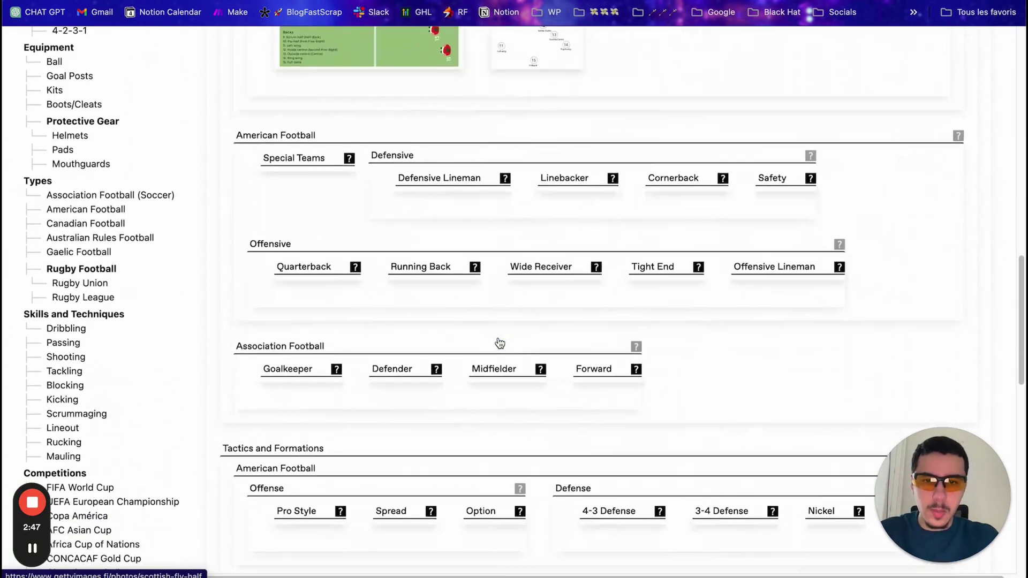
{"action": "scroll", "coordinate": [499, 343], "scroll_direction": "up", "scroll_amount": 7}
{"action": "scroll", "coordinate": [499, 342], "scroll_direction": "up", "scroll_amount": 15}
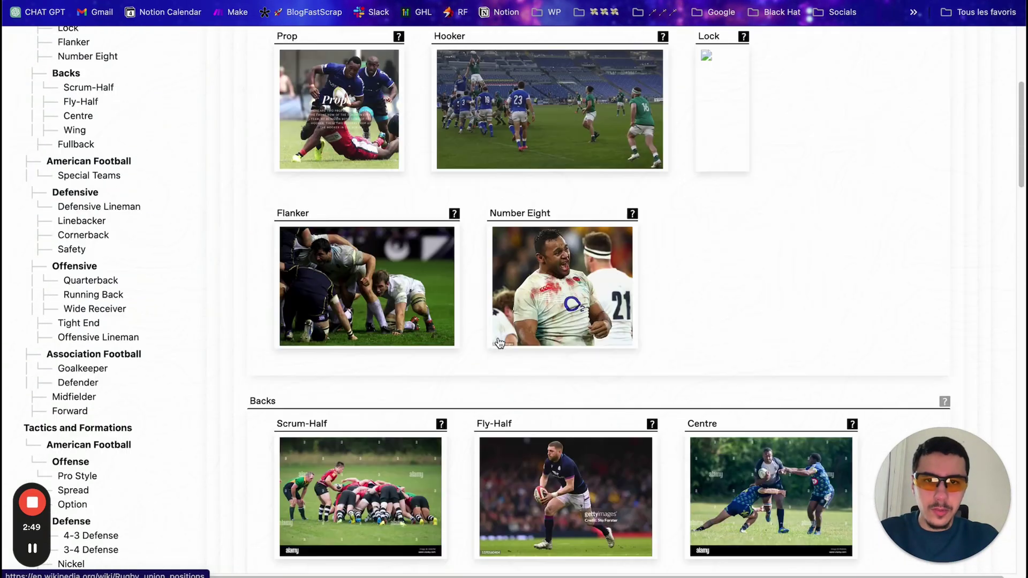
Step: Replace the search topic with "sam altman" and generate its knowledge map
{"action": "double_click", "coordinate": [63, 161]}
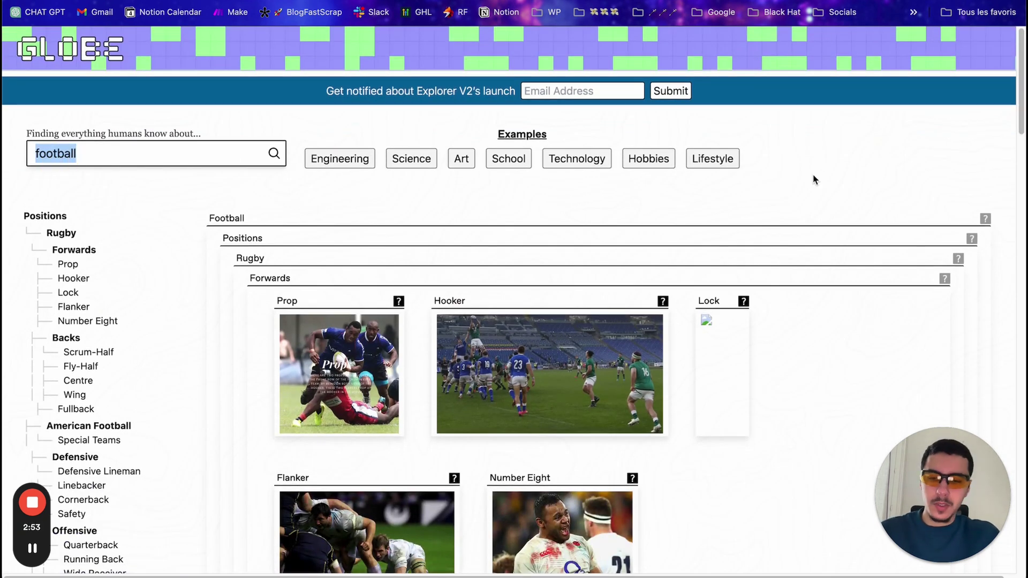
{"action": "type", "text": "sam altman"}
{"action": "key", "text": "Return"}
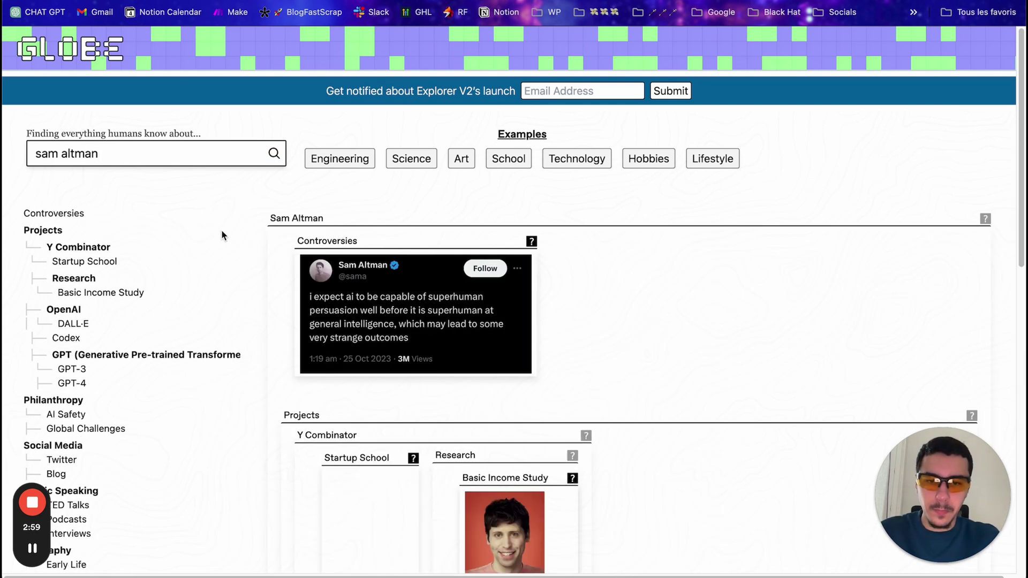
Step: Look through the Sam Altman map's Controversies, Y Combinator and OpenAI sections
{"action": "scroll", "coordinate": [228, 224], "scroll_direction": "down", "scroll_amount": 5}
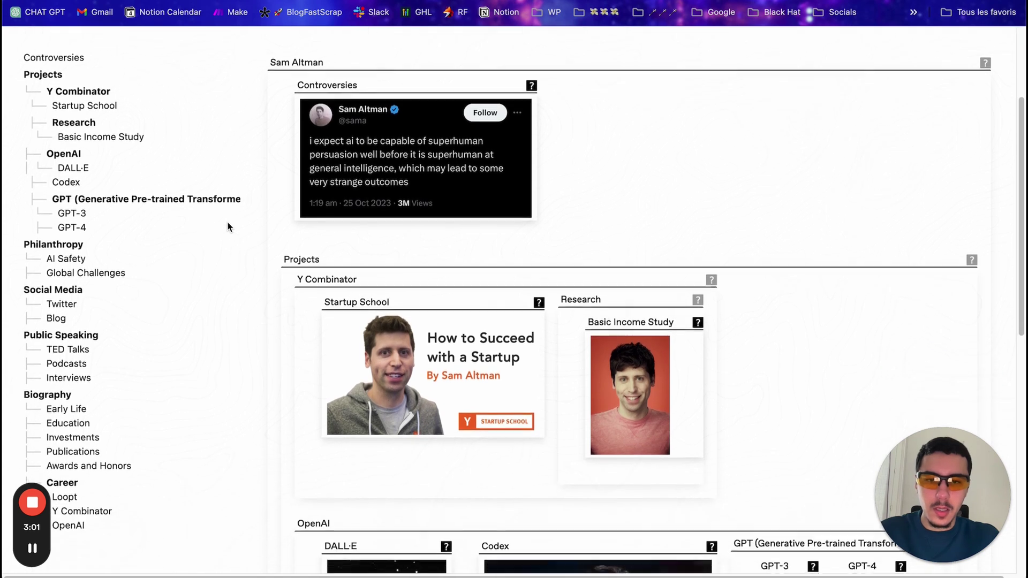
{"action": "scroll", "coordinate": [251, 221], "scroll_direction": "up", "scroll_amount": 5}
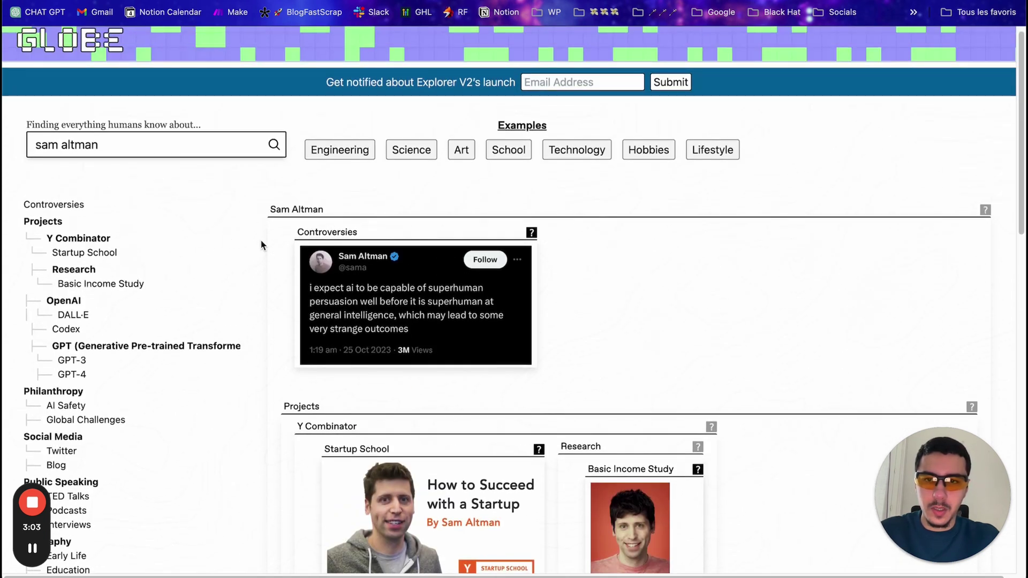
{"action": "scroll", "coordinate": [294, 251], "scroll_direction": "down", "scroll_amount": 4}
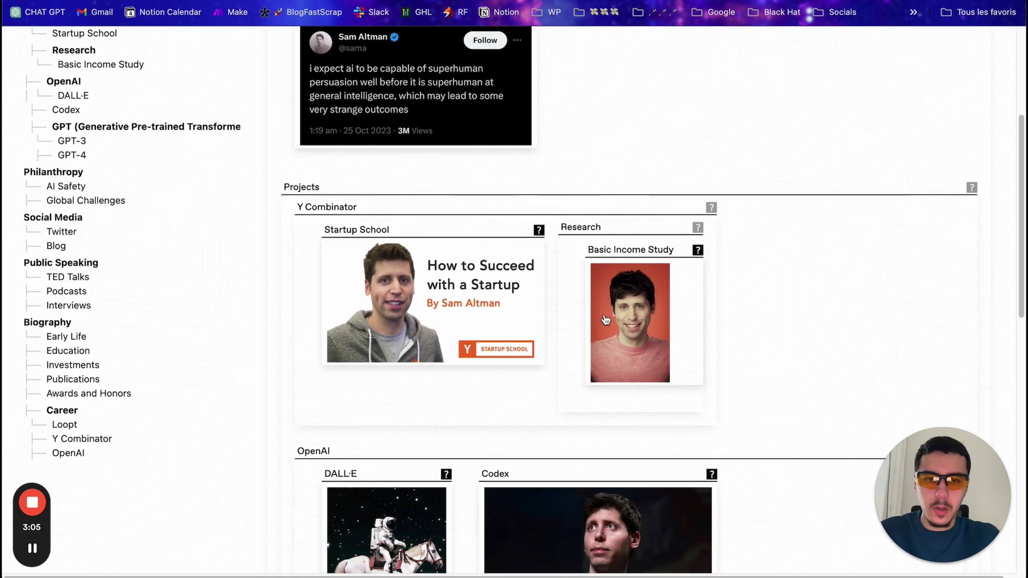
{"action": "scroll", "coordinate": [427, 292], "scroll_direction": "down", "scroll_amount": 5}
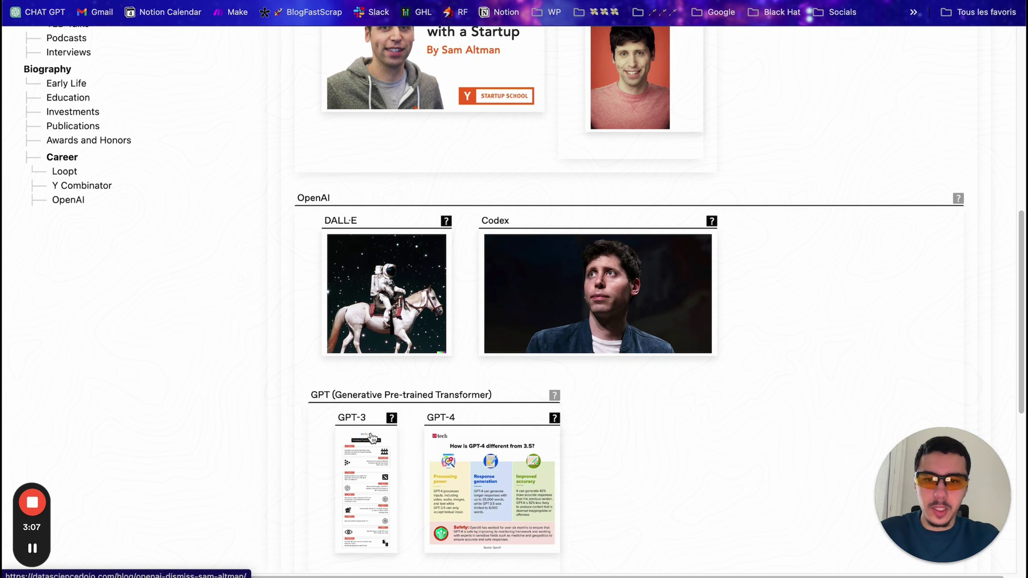
Step: Read the source article behind the GPT-4 image and return to the Sam Altman map to view its further sections
{"action": "left_click", "coordinate": [448, 500]}
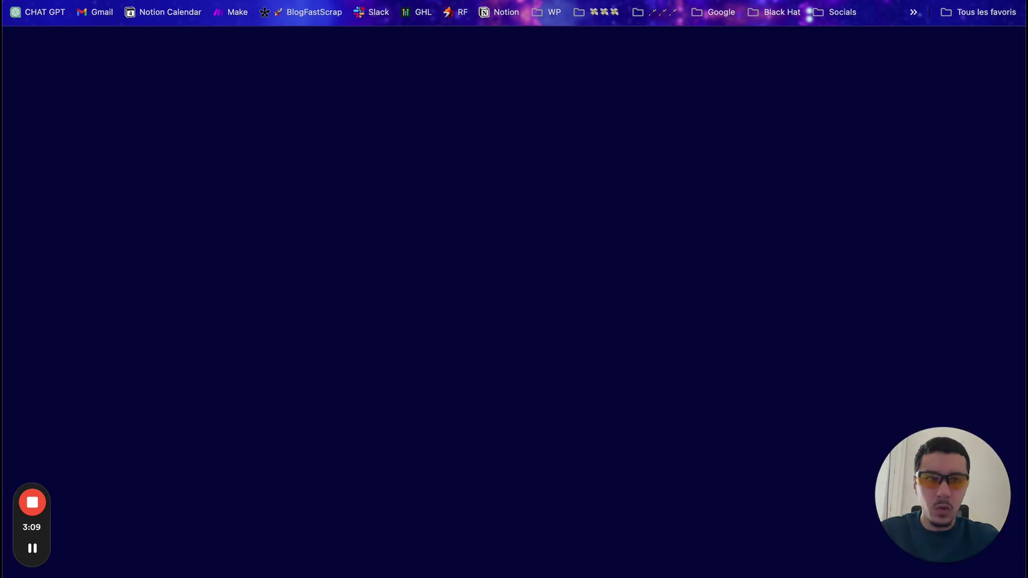
{"action": "scroll", "coordinate": [775, 236], "scroll_direction": "down", "scroll_amount": 15}
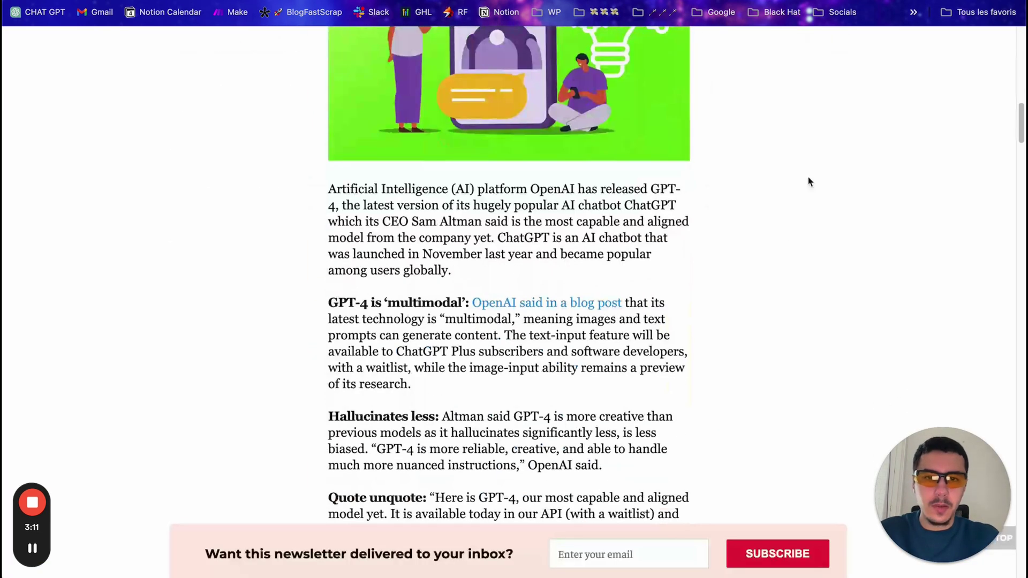
{"action": "key", "text": "super+bracketleft"}
{"action": "scroll", "coordinate": [544, 424], "scroll_direction": "down", "scroll_amount": 8}
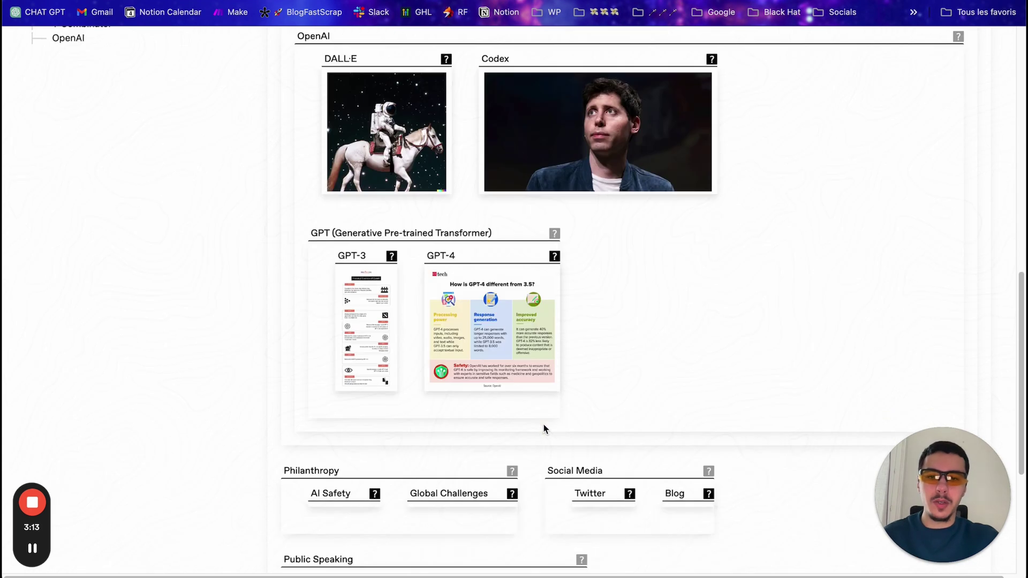
Step: Open the X profile behind the Sam Altman map's Twitter image, and return to the map to view its Public Speaking section
{"action": "scroll", "coordinate": [672, 261], "scroll_direction": "down", "scroll_amount": 4}
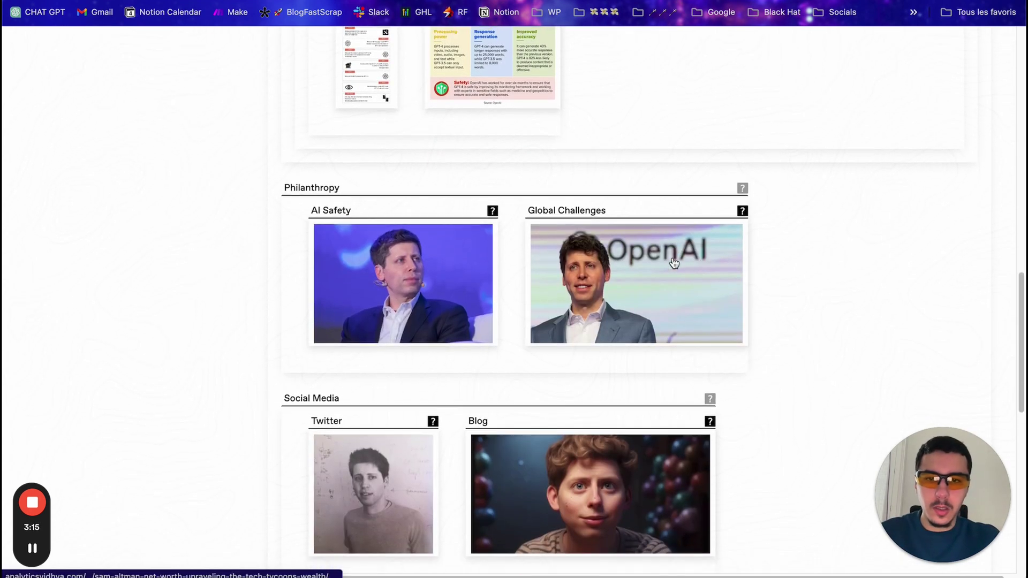
{"action": "left_click", "coordinate": [385, 327]}
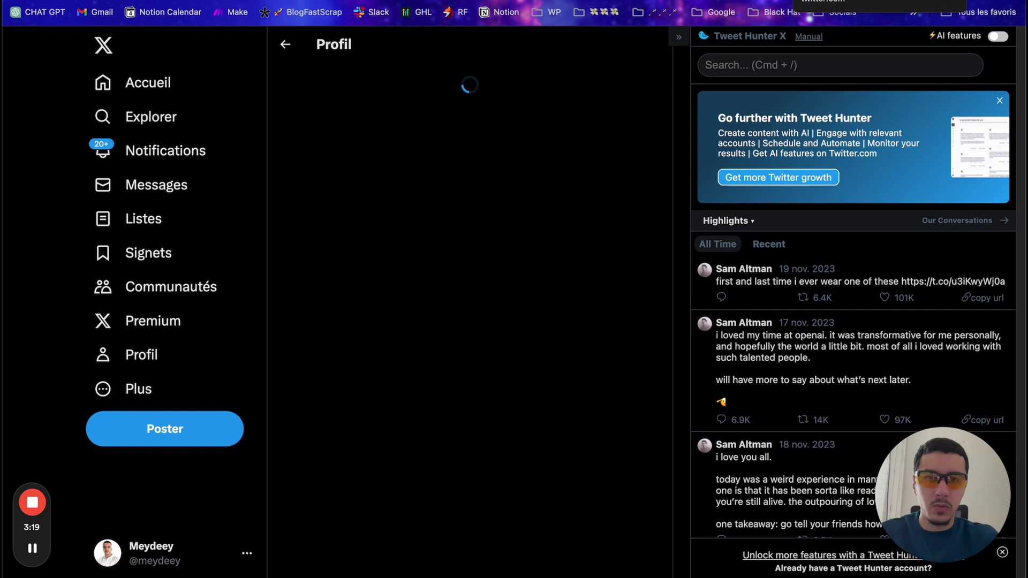
{"action": "left_click", "coordinate": [323, 221]}
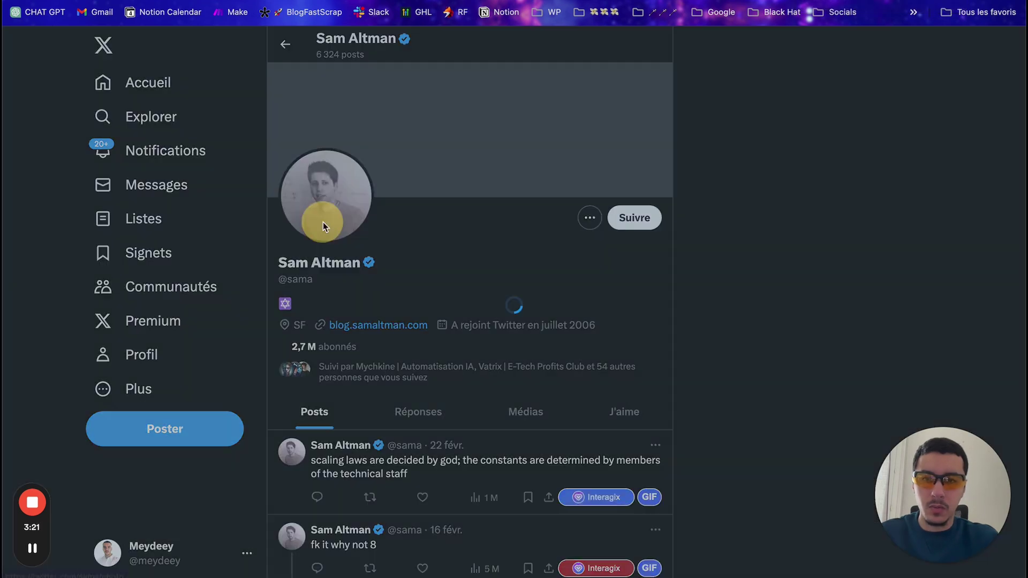
{"action": "key", "text": "super+Left"}
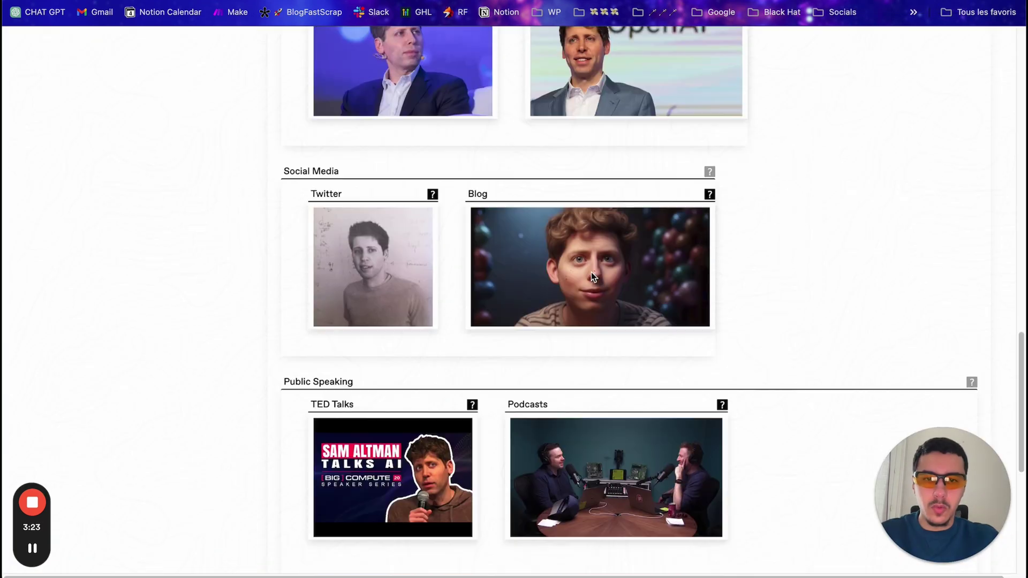
{"action": "scroll", "coordinate": [591, 272], "scroll_direction": "down", "scroll_amount": 5}
{"action": "scroll", "coordinate": [591, 272], "scroll_direction": "up", "scroll_amount": 3}
{"action": "scroll", "coordinate": [591, 275], "scroll_direction": "up", "scroll_amount": 10}
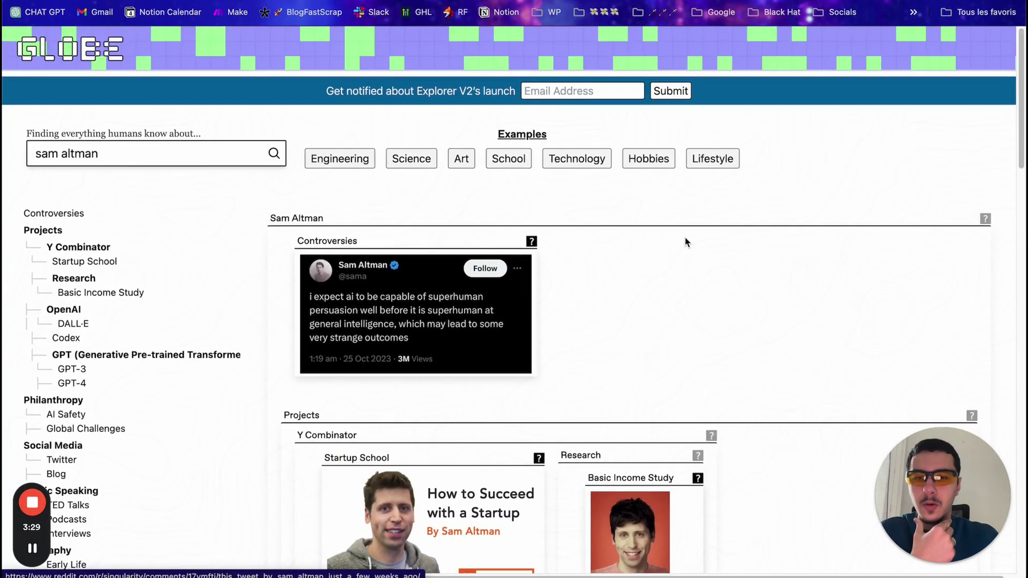
{"action": "left_click", "coordinate": [679, 289]}
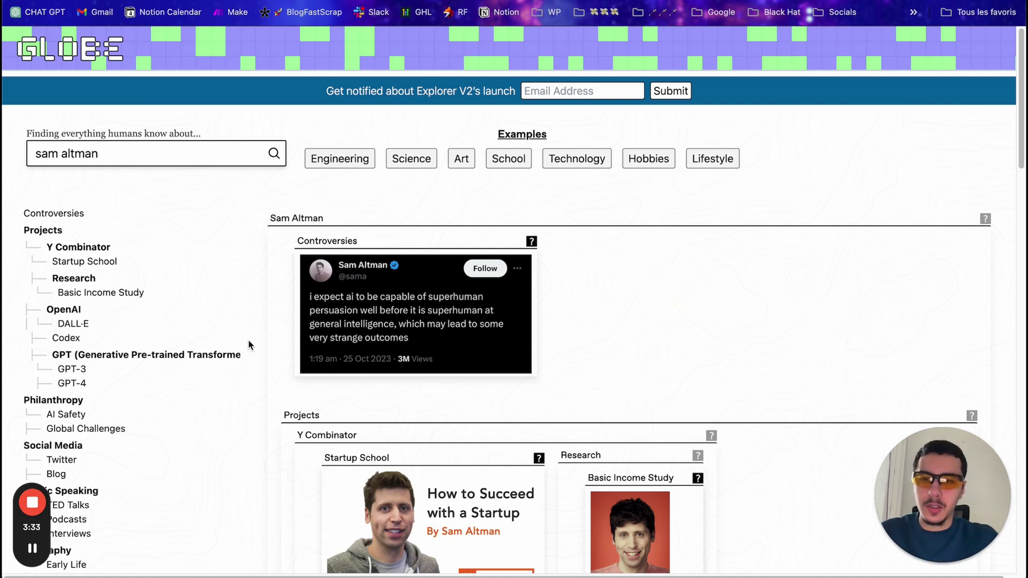
{"action": "left_click", "coordinate": [225, 212]}
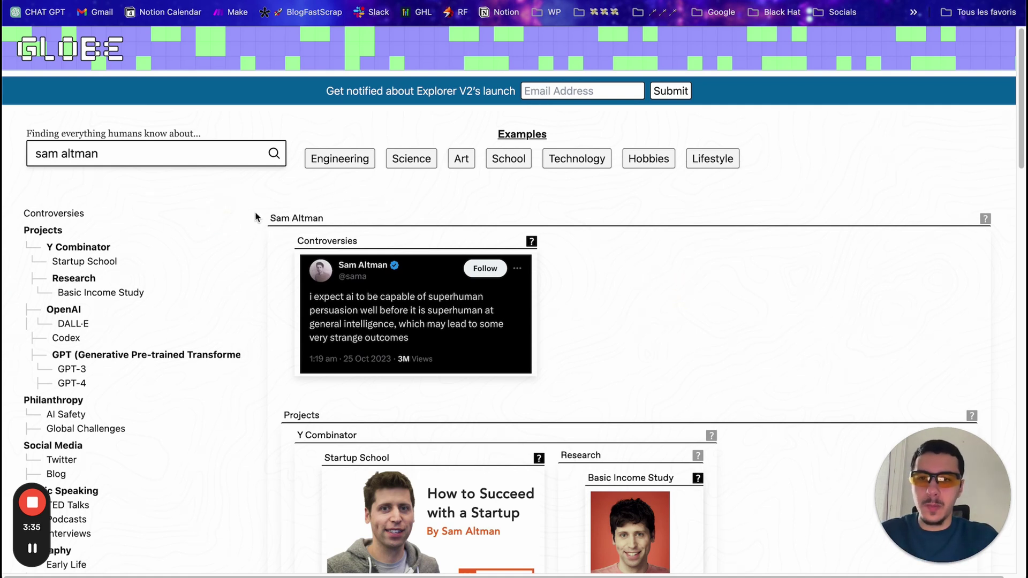
{"action": "scroll", "coordinate": [255, 217], "scroll_direction": "down", "scroll_amount": 5}
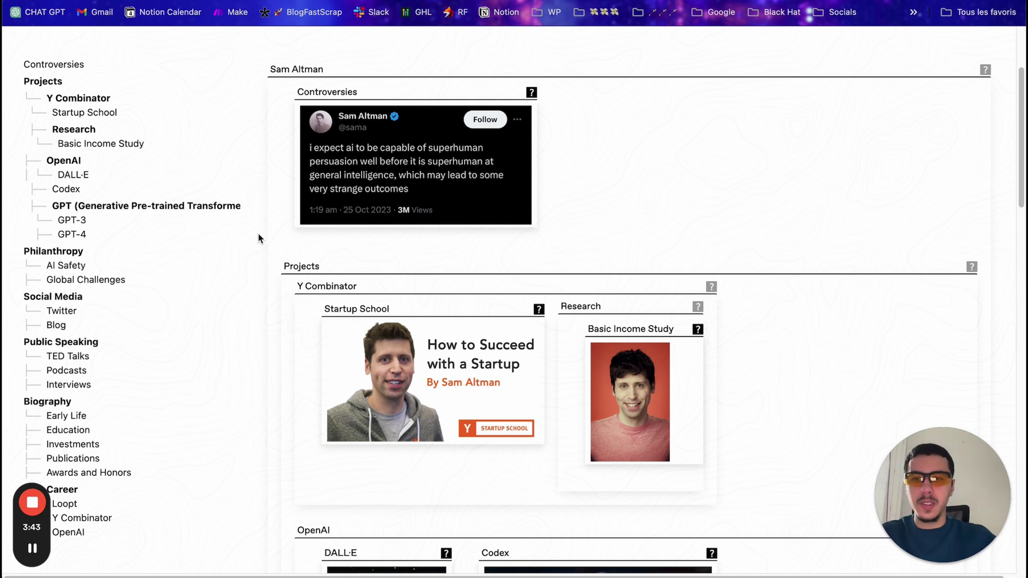
{"action": "scroll", "coordinate": [258, 235], "scroll_direction": "up", "scroll_amount": 5}
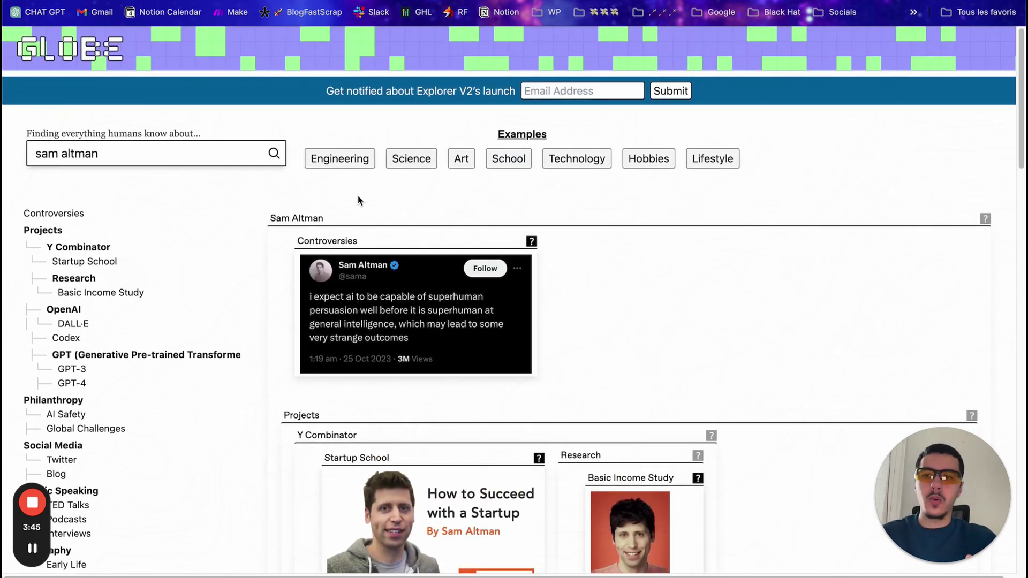
{"action": "scroll", "coordinate": [358, 200], "scroll_direction": "down", "scroll_amount": 3}
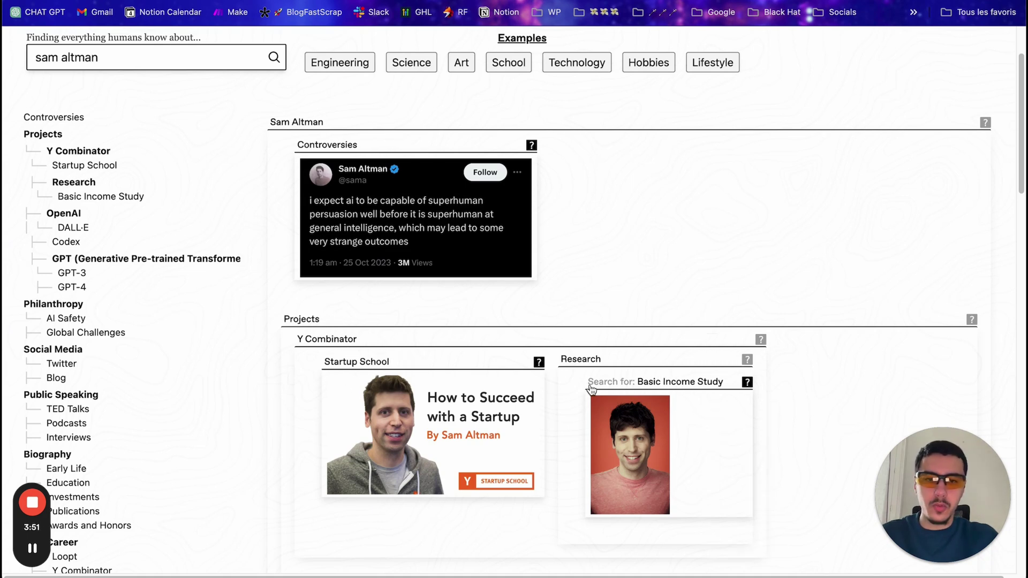
{"action": "scroll", "coordinate": [561, 291], "scroll_direction": "up", "scroll_amount": 3}
{"action": "scroll", "coordinate": [86, 203], "scroll_direction": "down", "scroll_amount": 1}
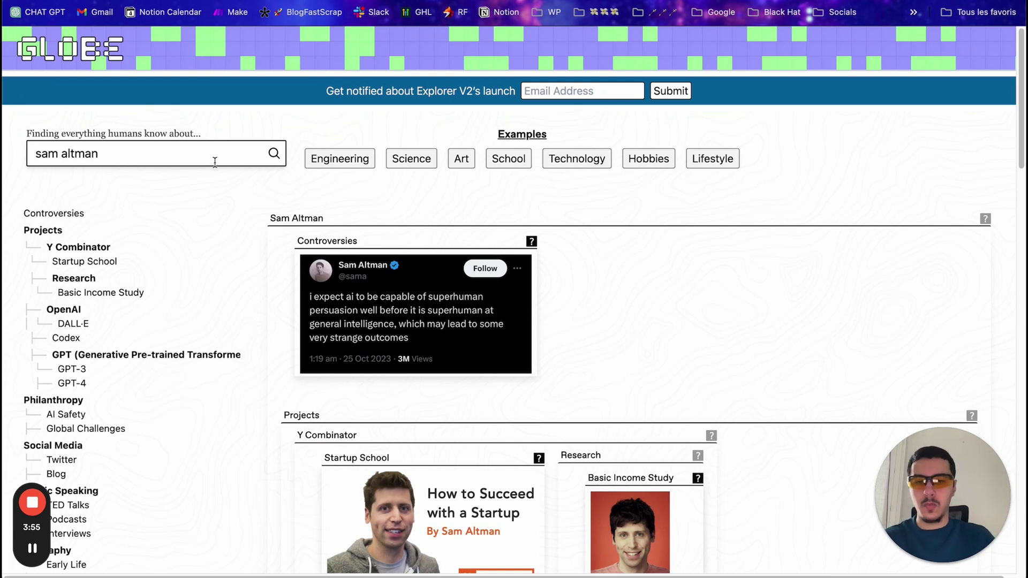
Step: Review the Sam Altman map from its Projects section through Philanthropy, Social Media and Public Speaking
{"action": "scroll", "coordinate": [288, 87], "scroll_direction": "down", "scroll_amount": 3}
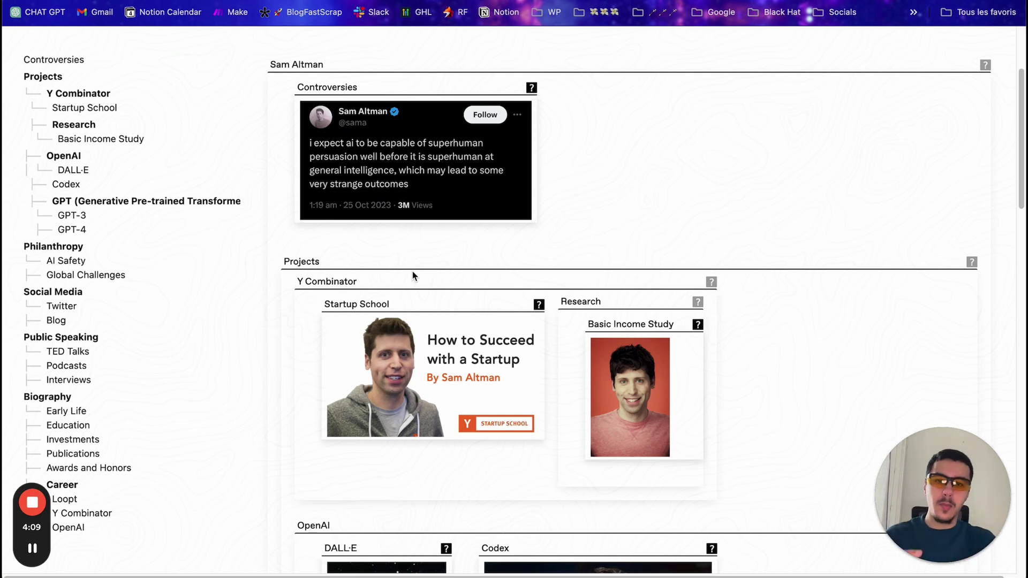
{"action": "scroll", "coordinate": [412, 271], "scroll_direction": "down", "scroll_amount": 13}
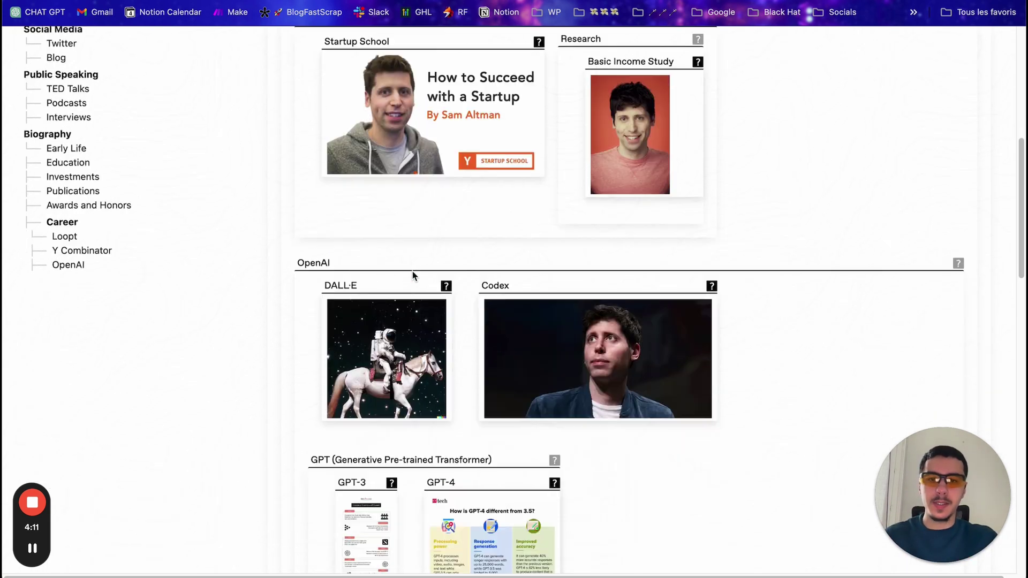
{"action": "scroll", "coordinate": [414, 276], "scroll_direction": "down", "scroll_amount": 9}
{"action": "scroll", "coordinate": [537, 329], "scroll_direction": "up", "scroll_amount": 3}
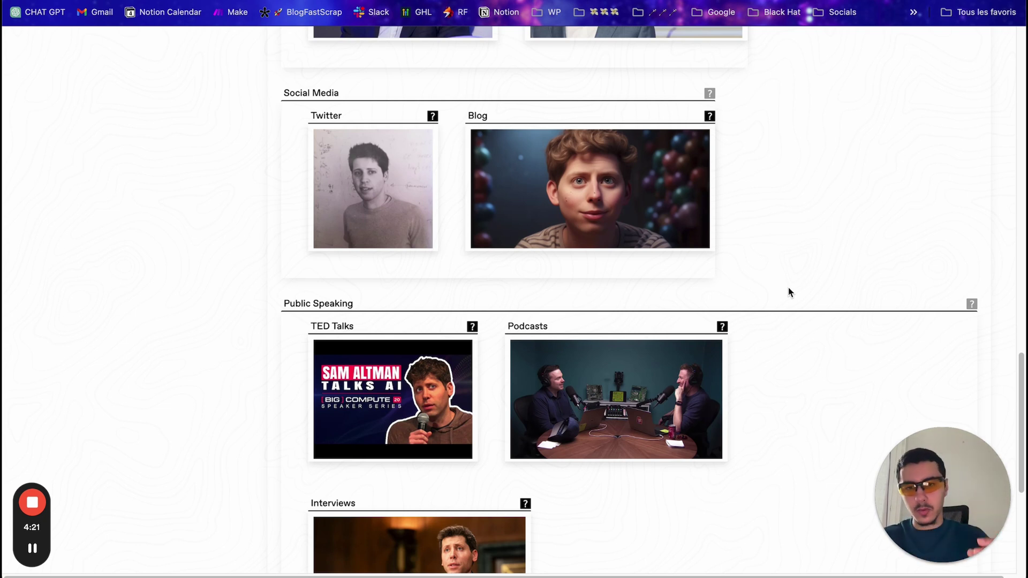
{"action": "scroll", "coordinate": [789, 292], "scroll_direction": "up", "scroll_amount": 6}
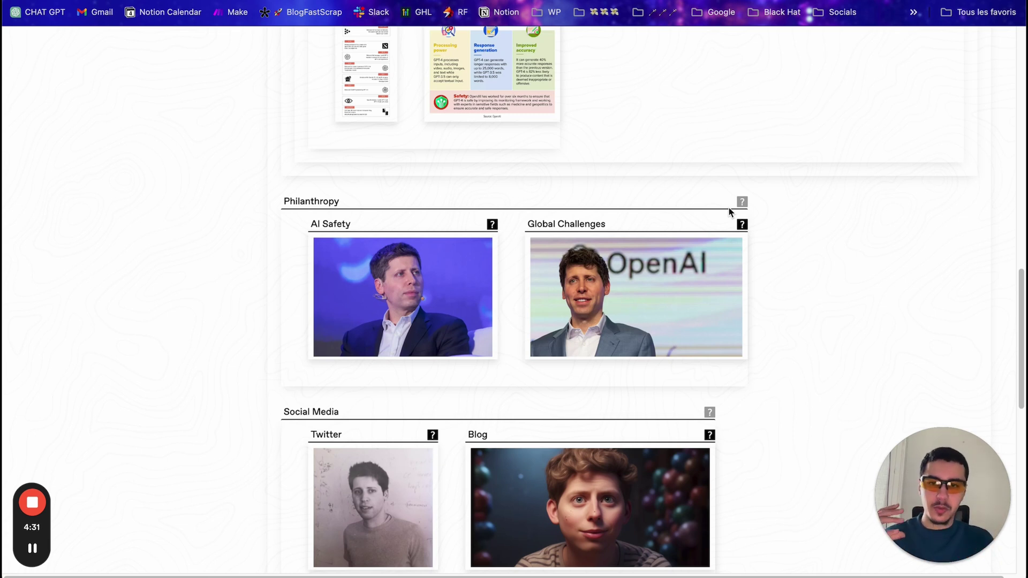
{"action": "scroll", "coordinate": [730, 212], "scroll_direction": "up", "scroll_amount": 20}
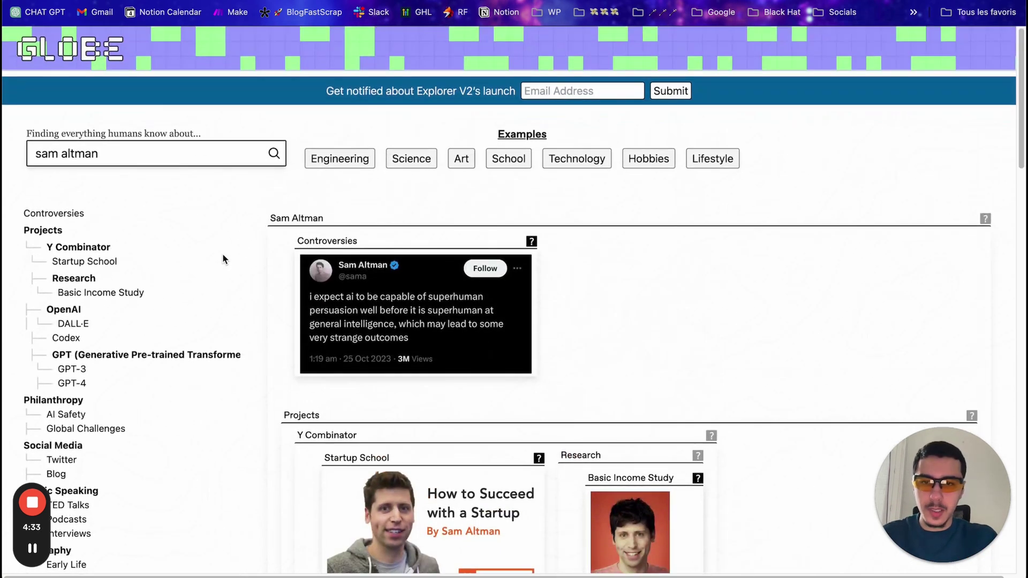
{"action": "scroll", "coordinate": [610, 381], "scroll_direction": "down", "scroll_amount": 5}
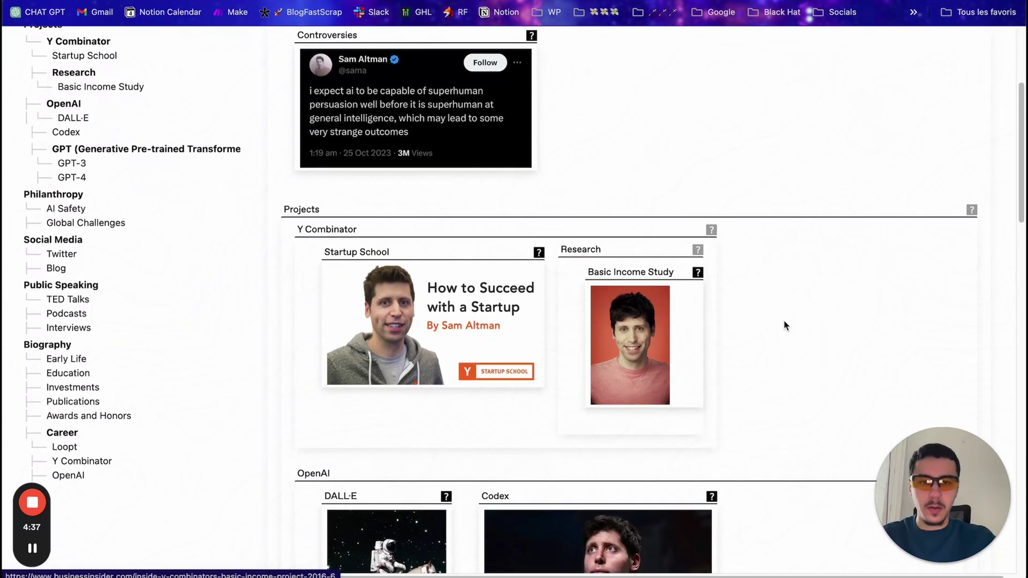
{"action": "scroll", "coordinate": [784, 326], "scroll_direction": "up", "scroll_amount": 2}
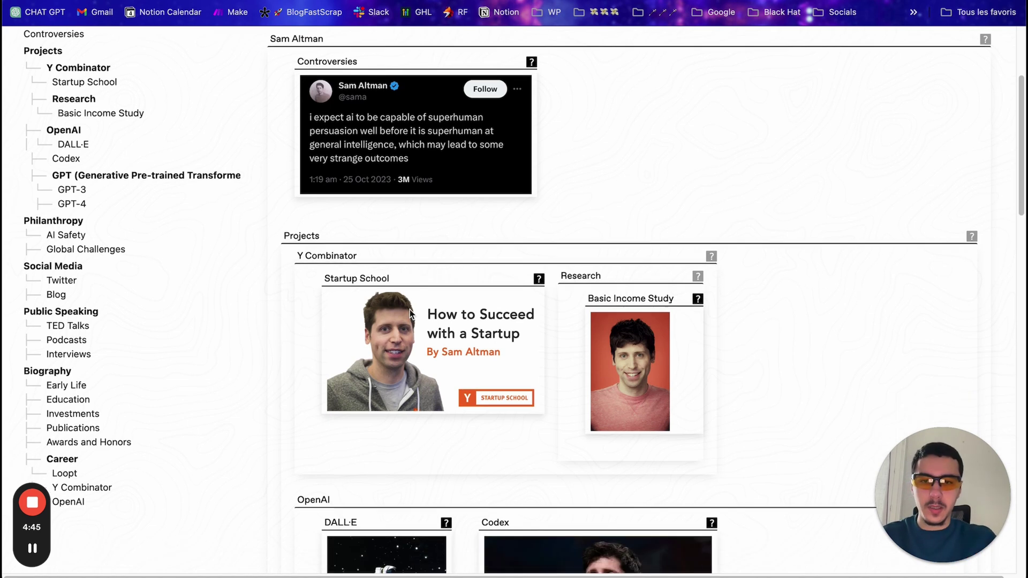
{"action": "scroll", "coordinate": [410, 310], "scroll_direction": "down", "scroll_amount": 5}
{"action": "scroll", "coordinate": [410, 310], "scroll_direction": "down", "scroll_amount": 1}
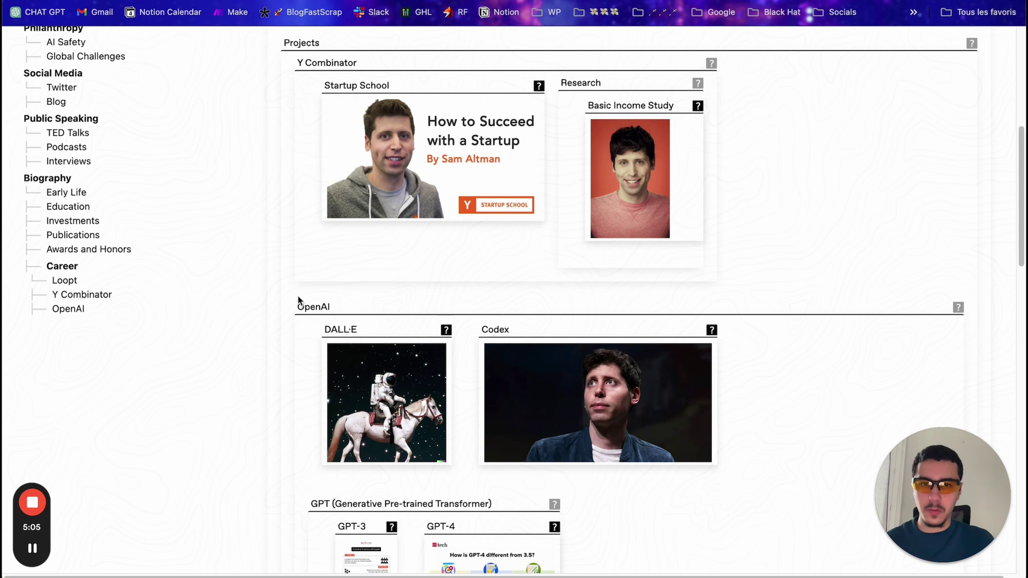
{"action": "scroll", "coordinate": [288, 323], "scroll_direction": "up", "scroll_amount": 7}
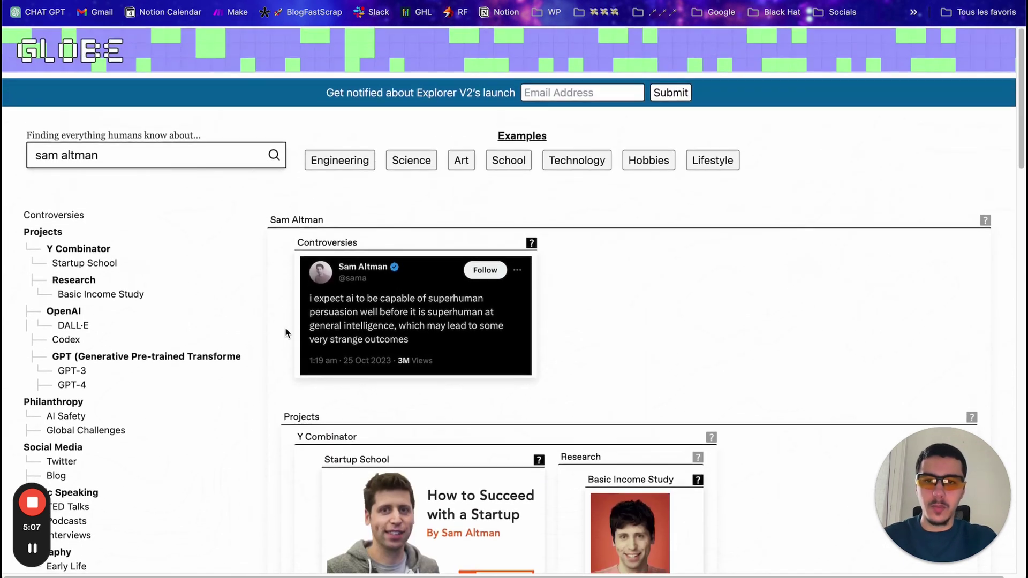
{"action": "scroll", "coordinate": [286, 333], "scroll_direction": "down", "scroll_amount": 4}
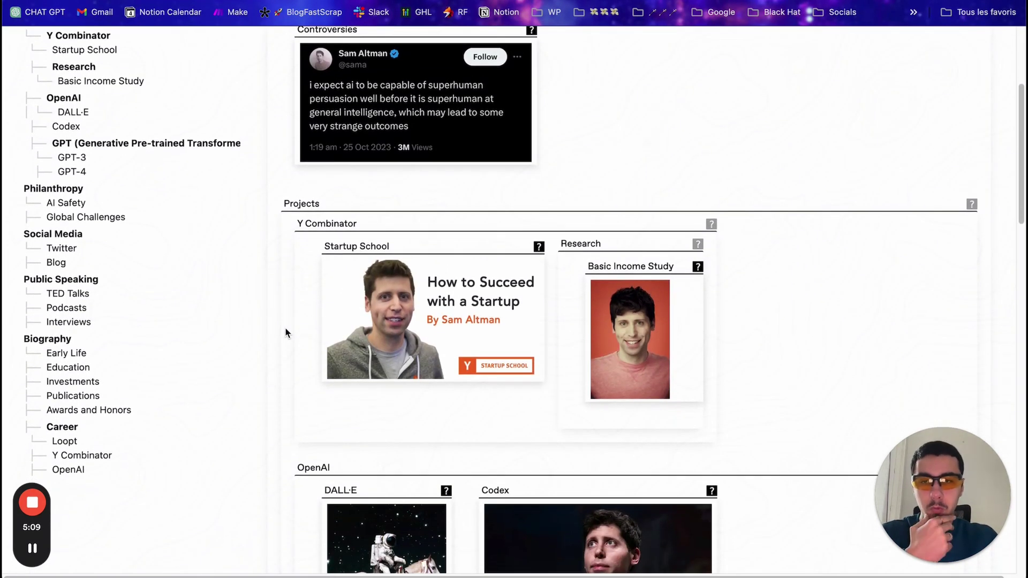
Step: Replace the search topic with the creator's own online handle and generate its knowledge map
{"action": "scroll", "coordinate": [285, 333], "scroll_direction": "up", "scroll_amount": 4}
{"action": "left_click", "coordinate": [93, 151]}
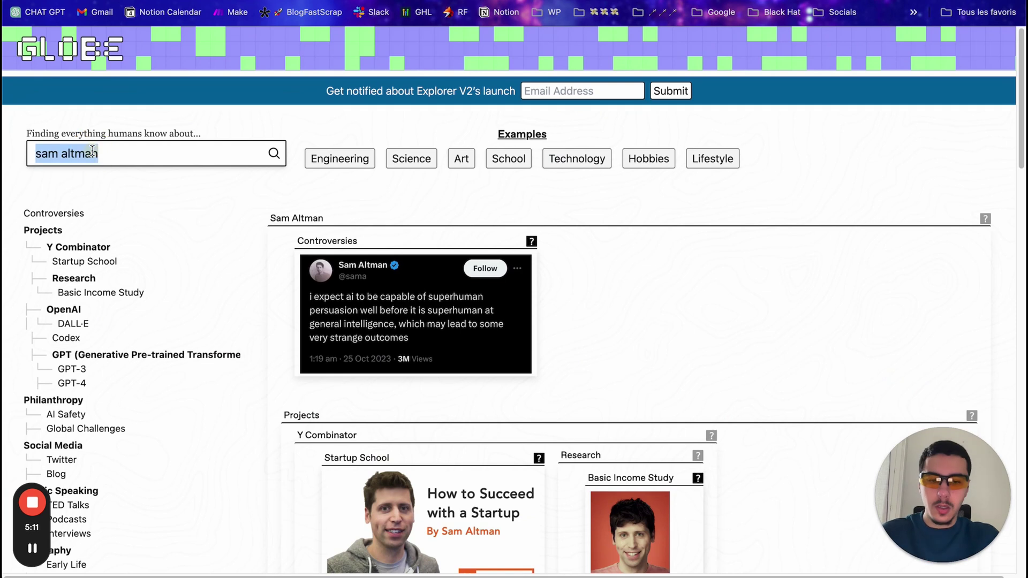
{"action": "key", "text": "Return"}
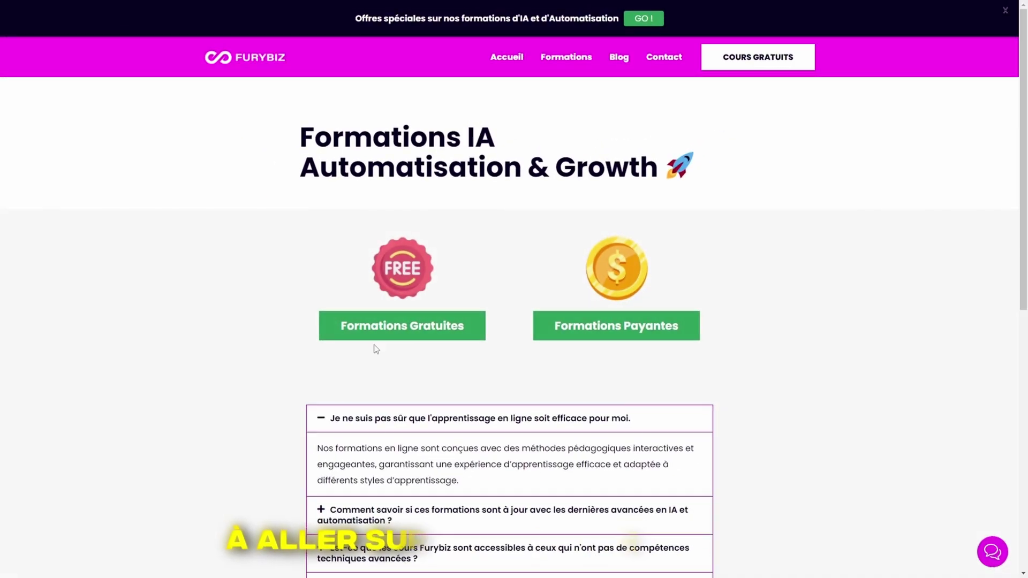
{"action": "middle_click", "coordinate": [17, 503]}
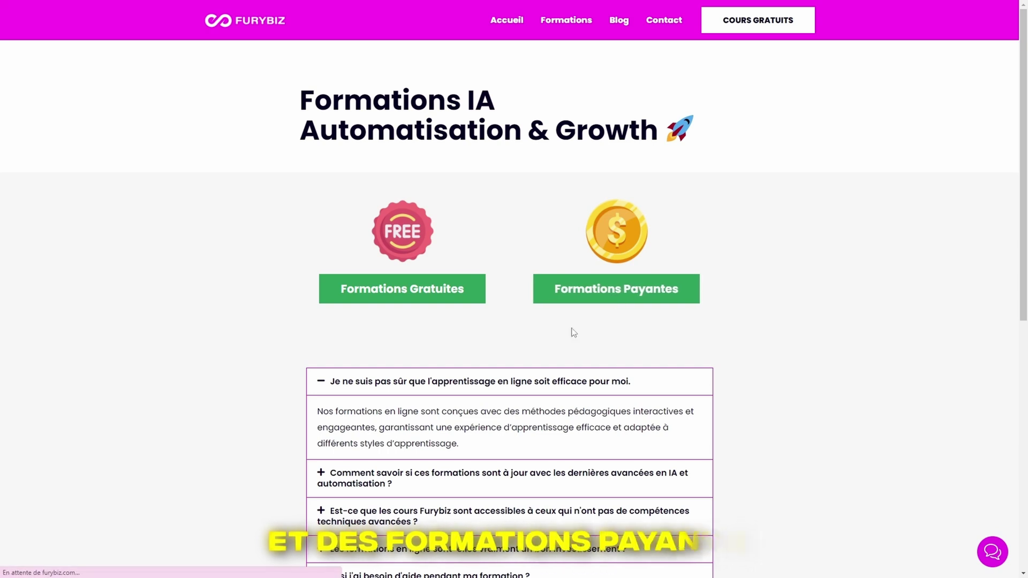
{"action": "middle_click", "coordinate": [20, 461]}
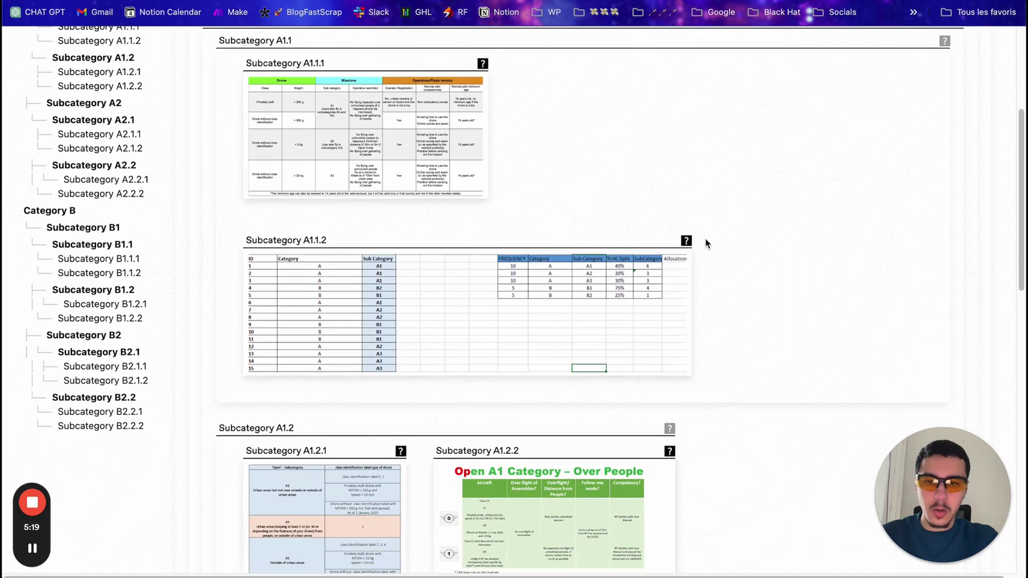
Step: Look through the Category A and Category B sections of the map made for the creator's handle
{"action": "scroll", "coordinate": [706, 244], "scroll_direction": "down", "scroll_amount": 8}
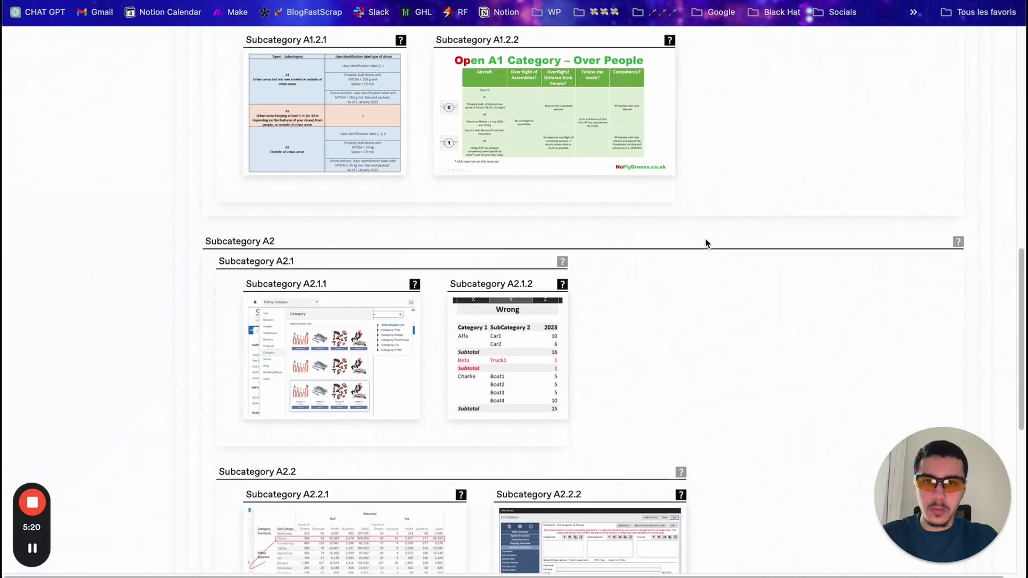
{"action": "scroll", "coordinate": [493, 70], "scroll_direction": "up", "scroll_amount": 5}
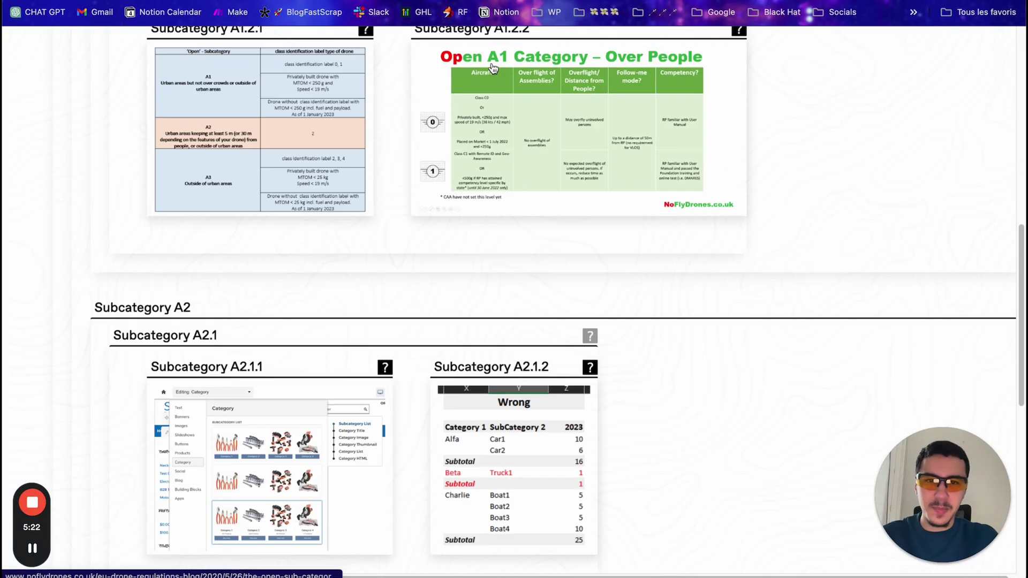
{"action": "scroll", "coordinate": [502, 180], "scroll_direction": "down", "scroll_amount": 5}
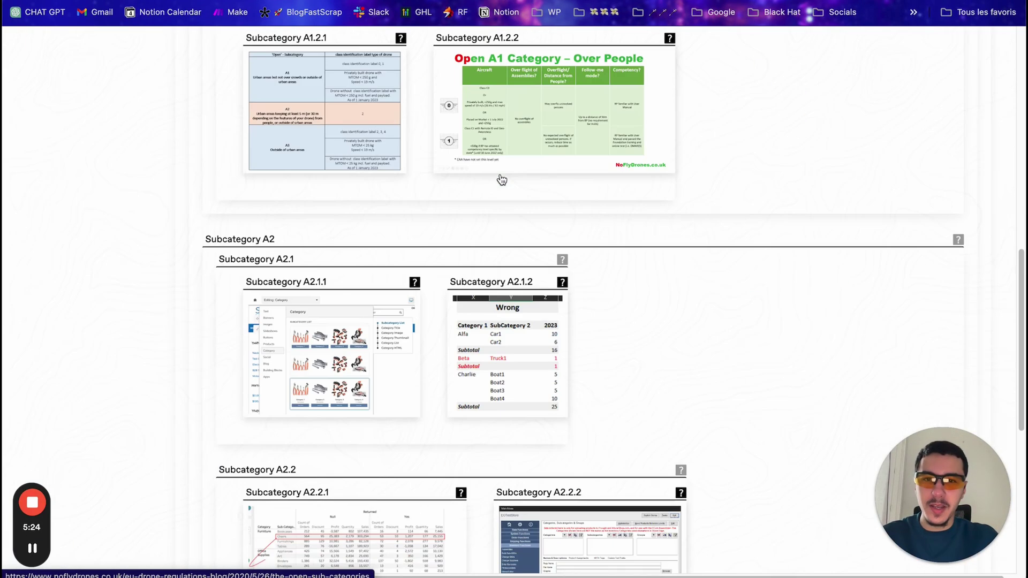
{"action": "scroll", "coordinate": [502, 179], "scroll_direction": "down", "scroll_amount": 8}
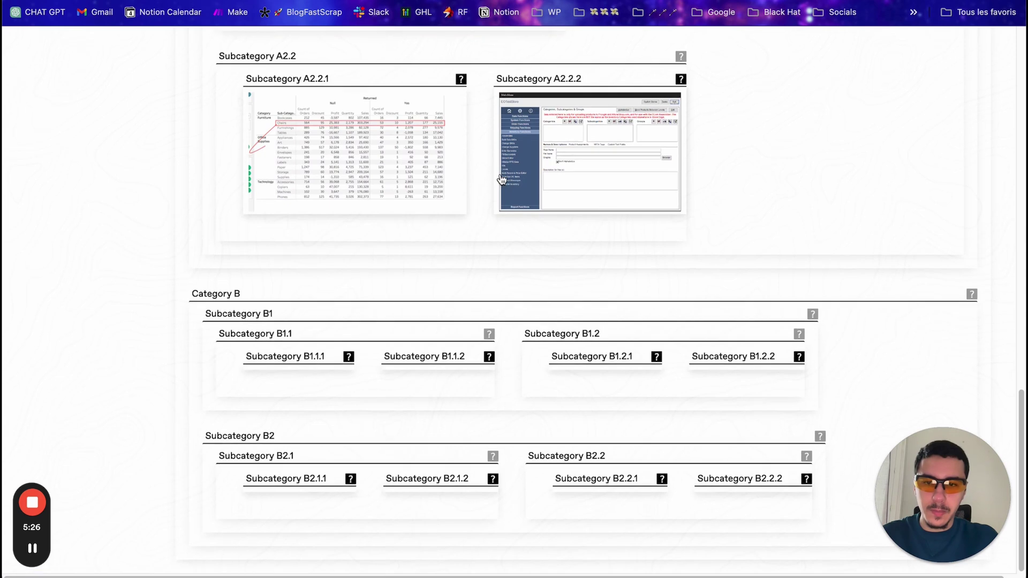
{"action": "scroll", "coordinate": [502, 179], "scroll_direction": "up", "scroll_amount": 20}
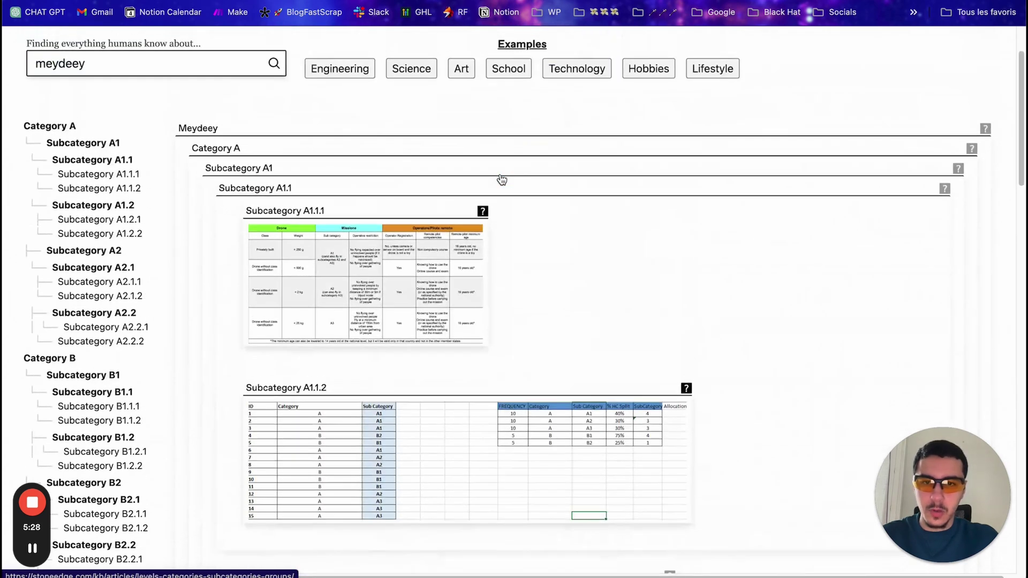
{"action": "scroll", "coordinate": [502, 180], "scroll_direction": "down", "scroll_amount": 20}
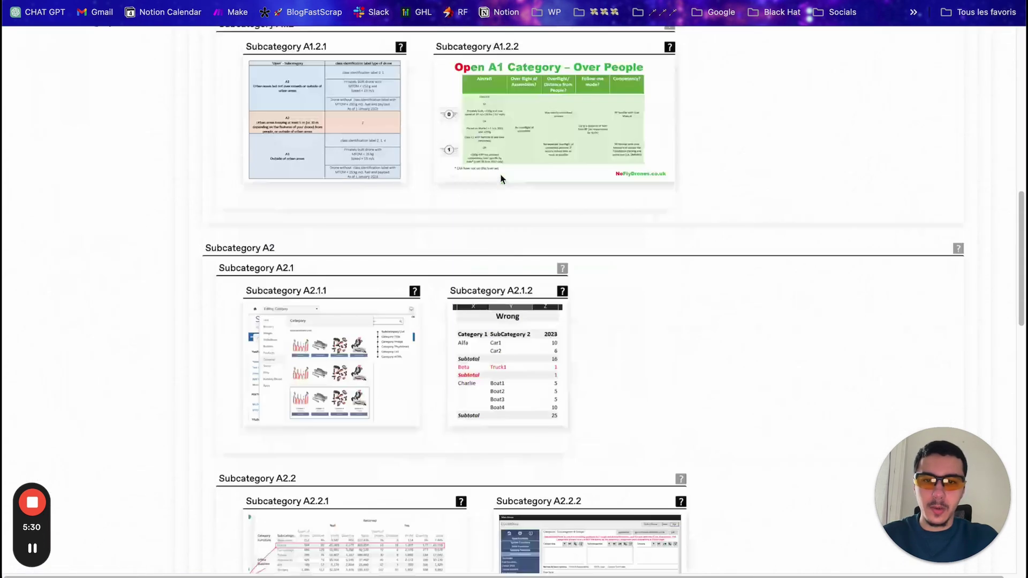
Step: Replace the search topic with "yomi denzel" and generate its knowledge map
{"action": "scroll", "coordinate": [501, 179], "scroll_direction": "up", "scroll_amount": 15}
{"action": "scroll", "coordinate": [502, 179], "scroll_direction": "up", "scroll_amount": 15}
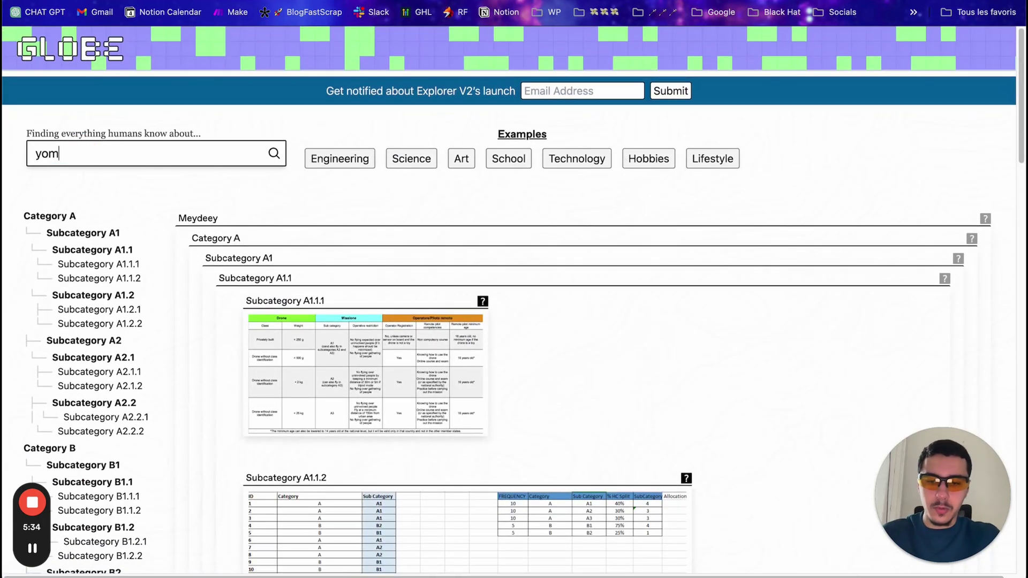
{"action": "key", "text": "Return"}
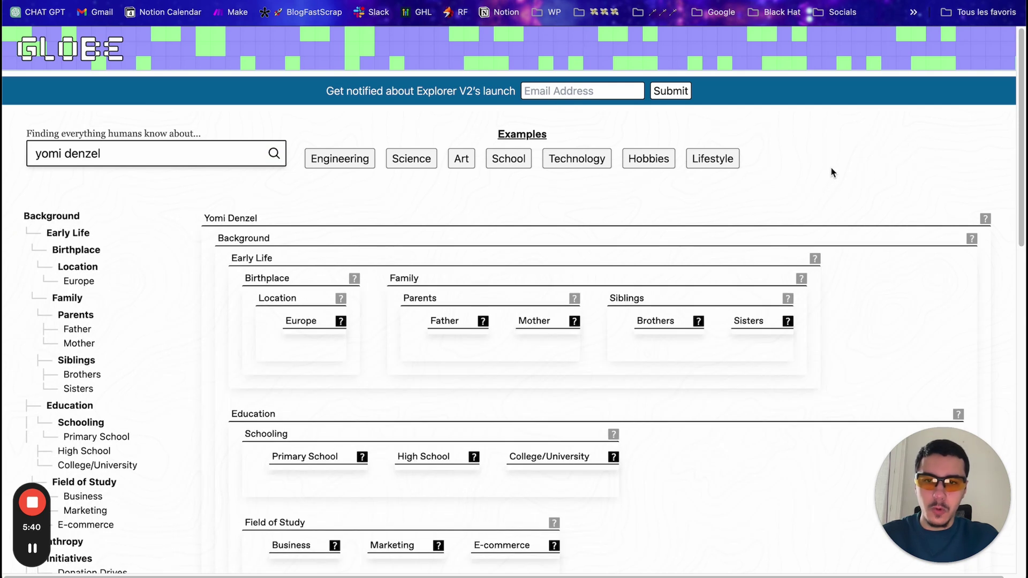
Step: Open the source page behind the Brothers picture in the Siblings group and search it for "yomi den"
{"action": "scroll", "coordinate": [803, 188], "scroll_direction": "down", "scroll_amount": 2}
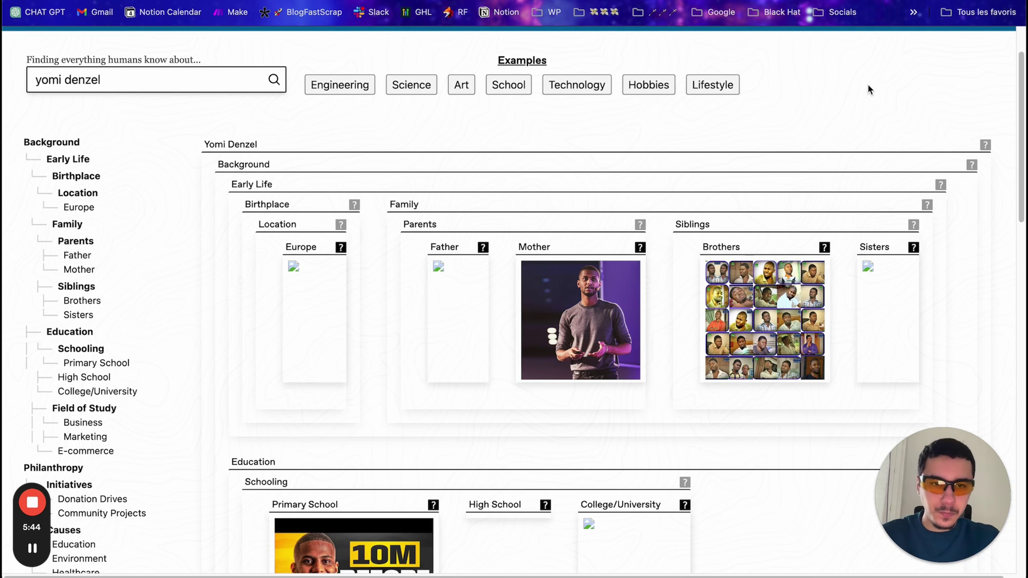
{"action": "left_click", "coordinate": [753, 317]}
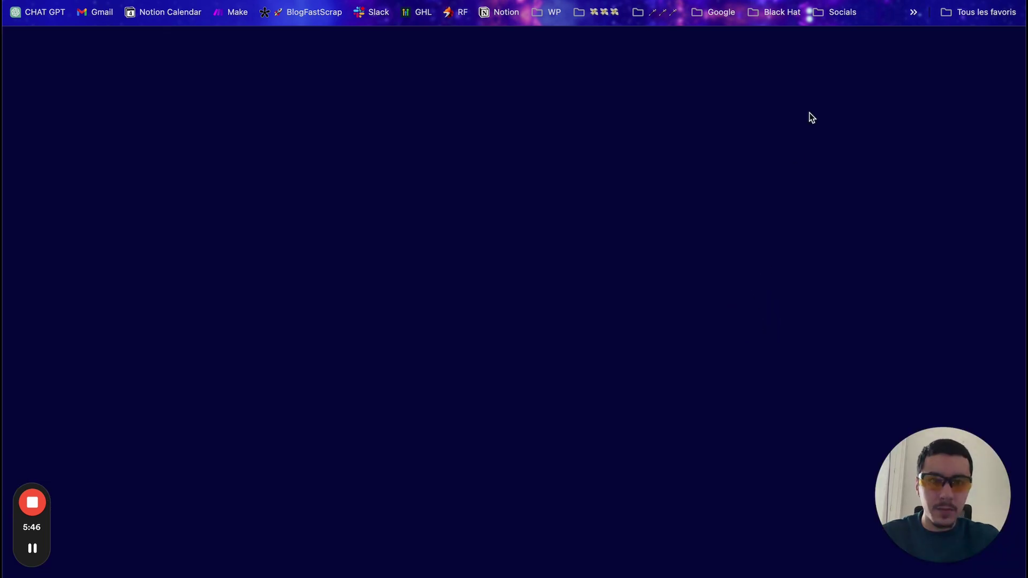
{"action": "scroll", "coordinate": [560, 336], "scroll_direction": "down", "scroll_amount": 9}
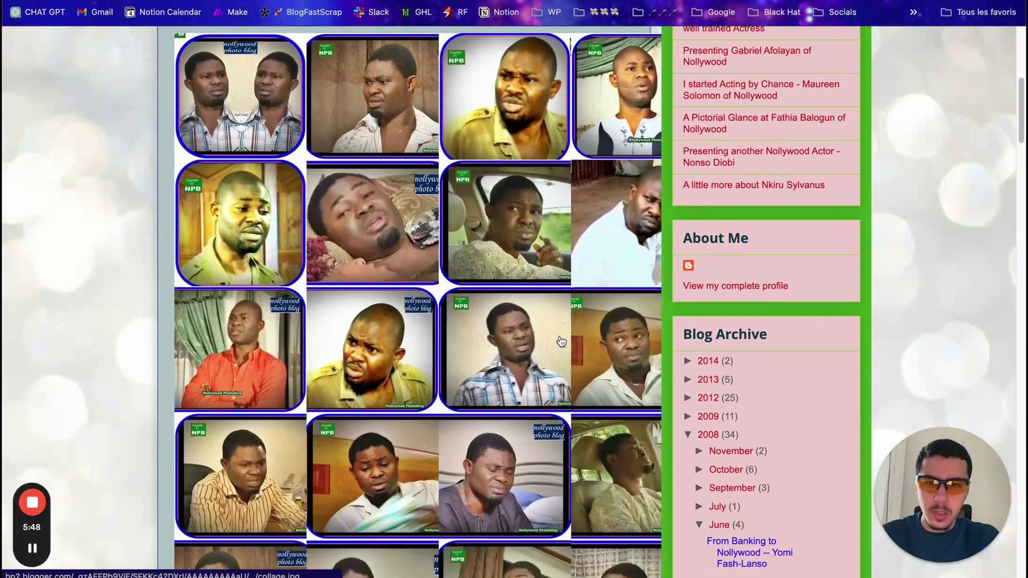
{"action": "scroll", "coordinate": [559, 341], "scroll_direction": "up", "scroll_amount": 10}
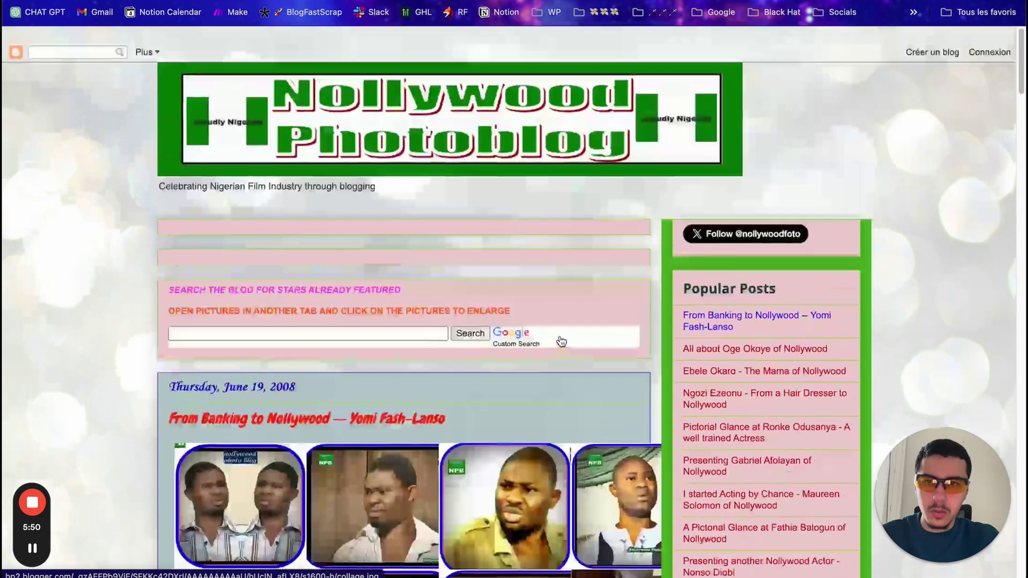
{"action": "key", "text": "super+f"}
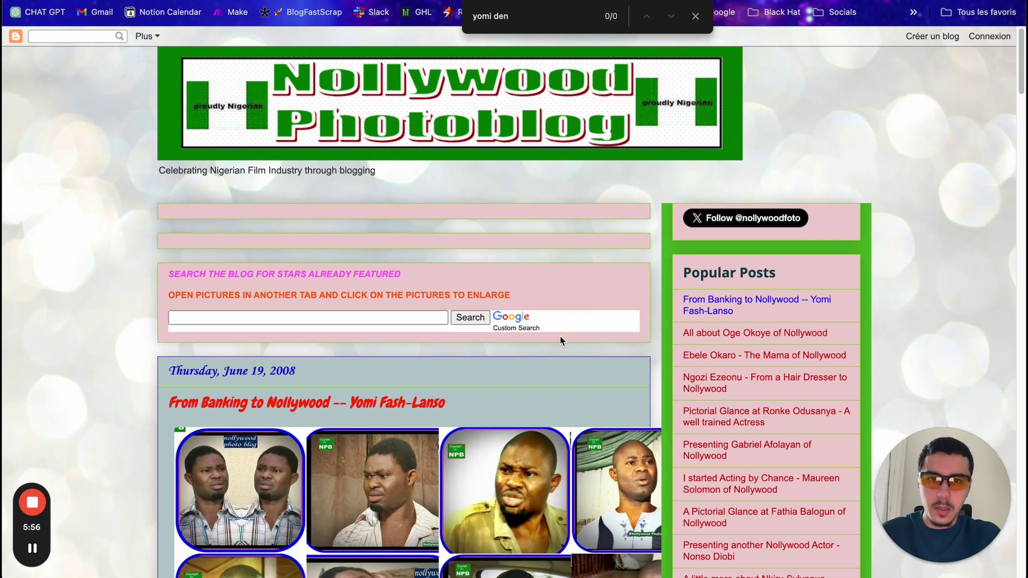
Step: Return to the Yomi Denzel map and skim it from Early Life through Education, Philanthropy and Personal Life
{"action": "key", "text": "ctrl+Tab"}
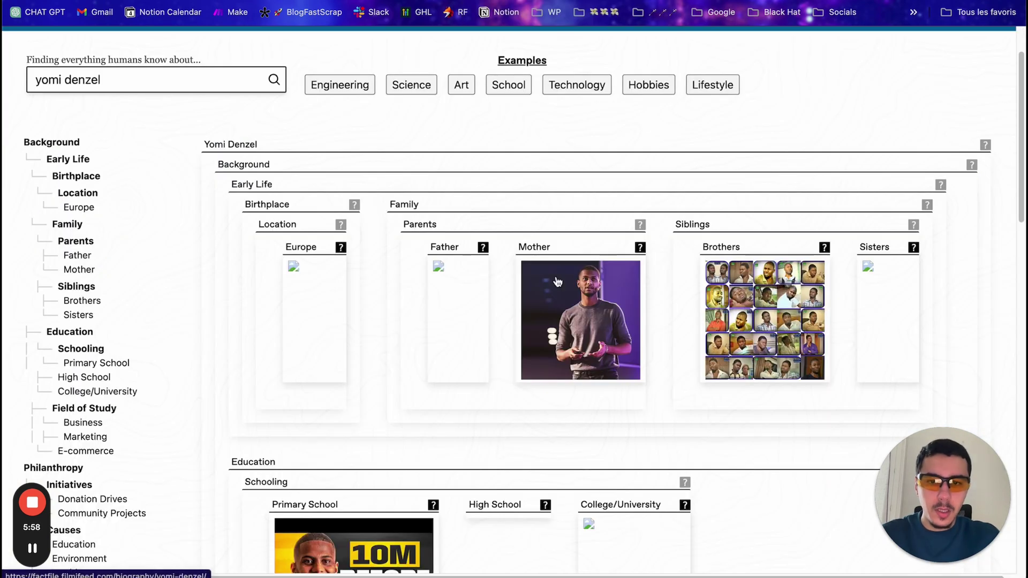
{"action": "scroll", "coordinate": [558, 281], "scroll_direction": "down", "scroll_amount": 3}
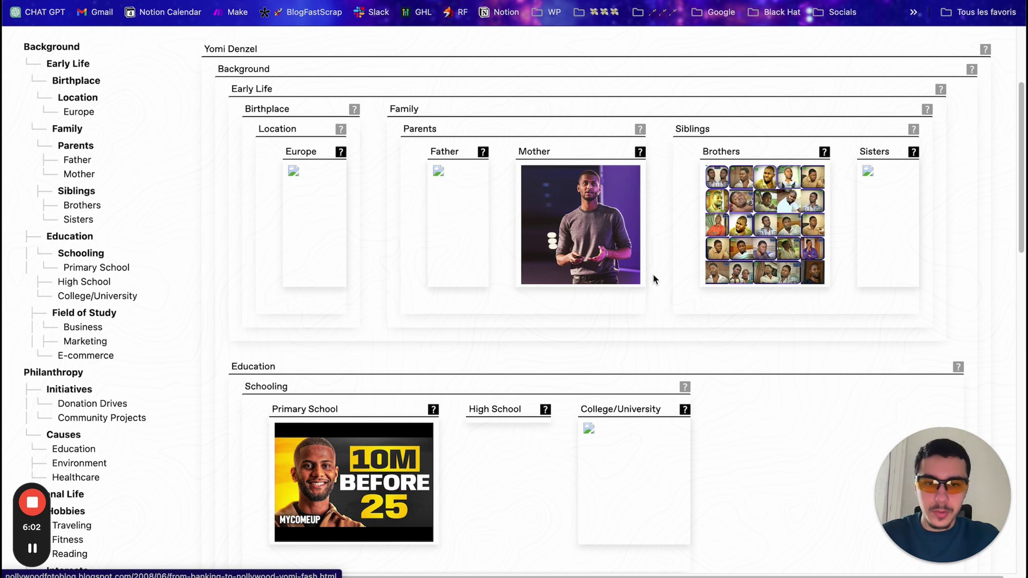
{"action": "scroll", "coordinate": [653, 278], "scroll_direction": "down", "scroll_amount": 10}
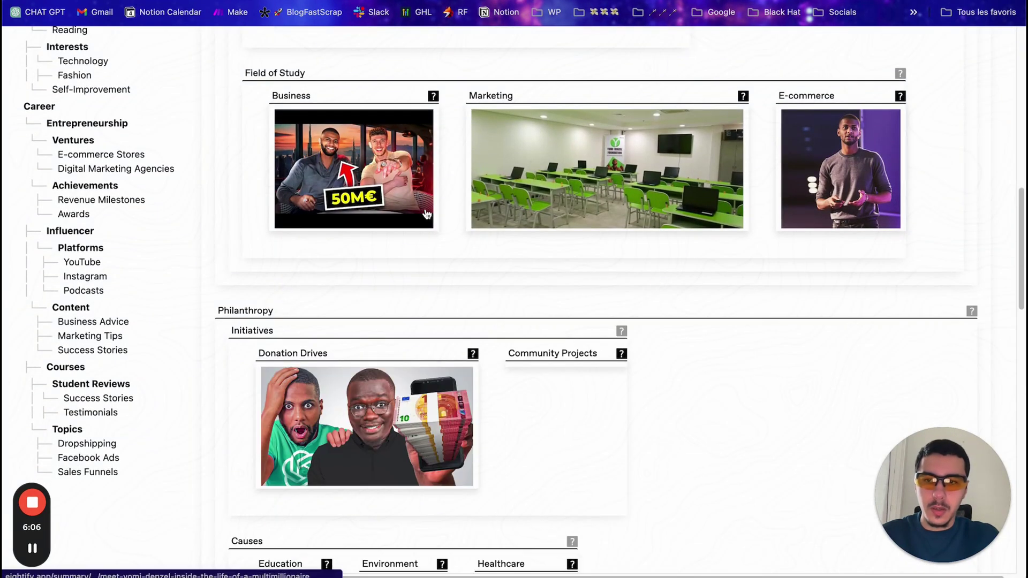
{"action": "scroll", "coordinate": [425, 213], "scroll_direction": "down", "scroll_amount": 3}
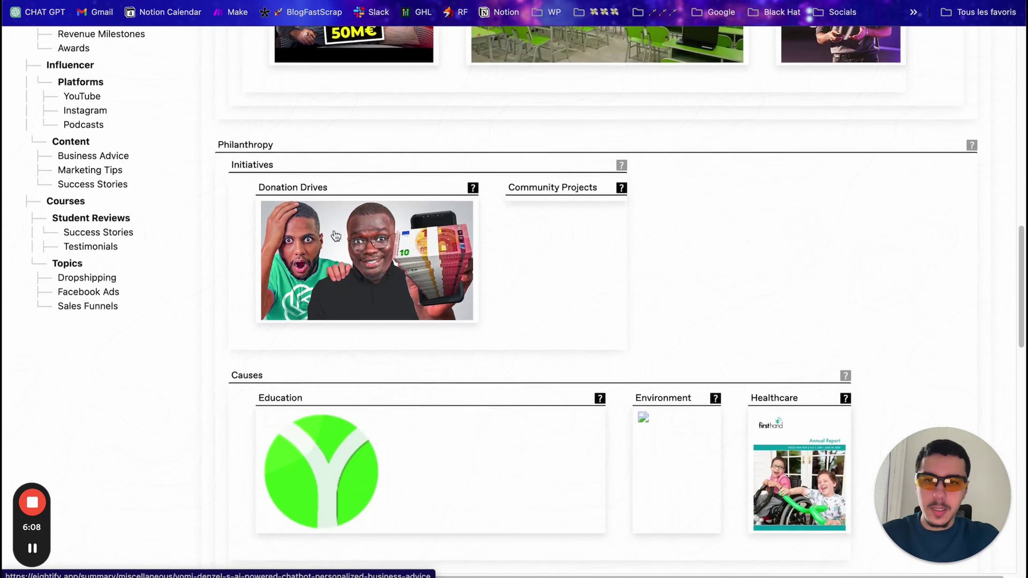
{"action": "scroll", "coordinate": [501, 306], "scroll_direction": "down", "scroll_amount": 5}
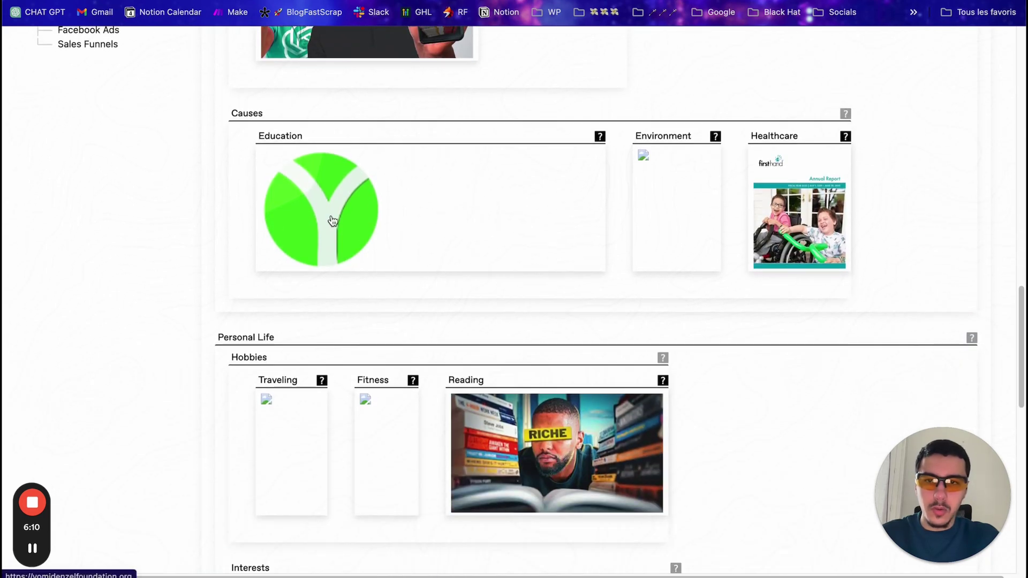
{"action": "scroll", "coordinate": [331, 221], "scroll_direction": "down", "scroll_amount": 12}
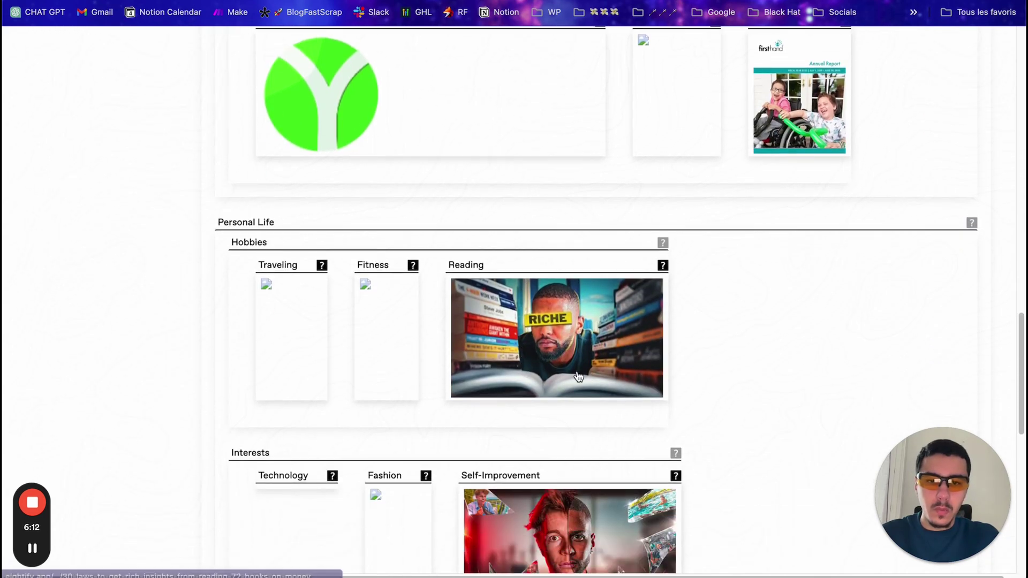
Step: Go back to the start of the map and re-examine its Early Life and Education entries, including Field of Study
{"action": "scroll", "coordinate": [577, 372], "scroll_direction": "up", "scroll_amount": 20}
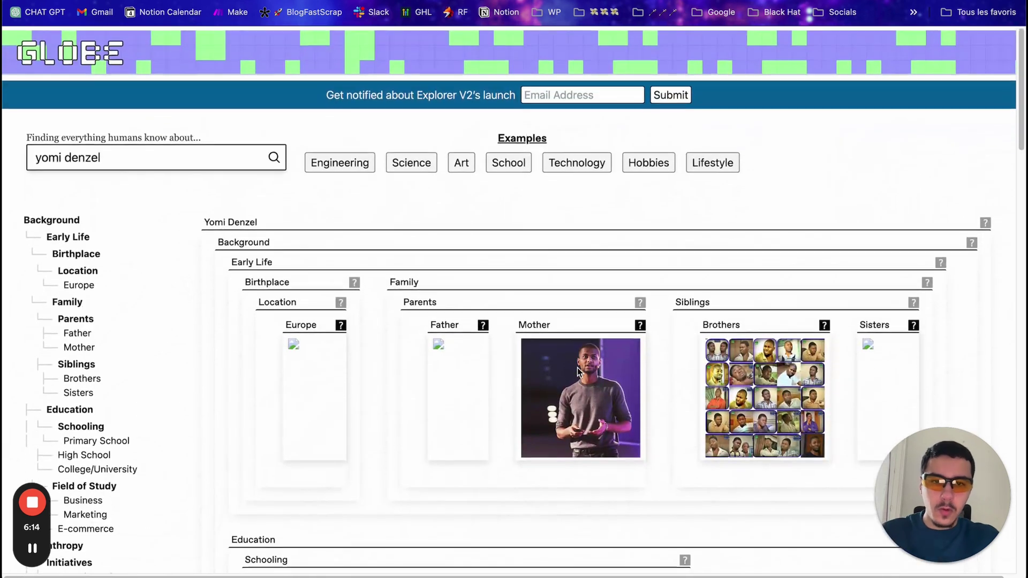
{"action": "scroll", "coordinate": [577, 369], "scroll_direction": "down", "scroll_amount": 6}
{"action": "scroll", "coordinate": [578, 372], "scroll_direction": "up", "scroll_amount": 1}
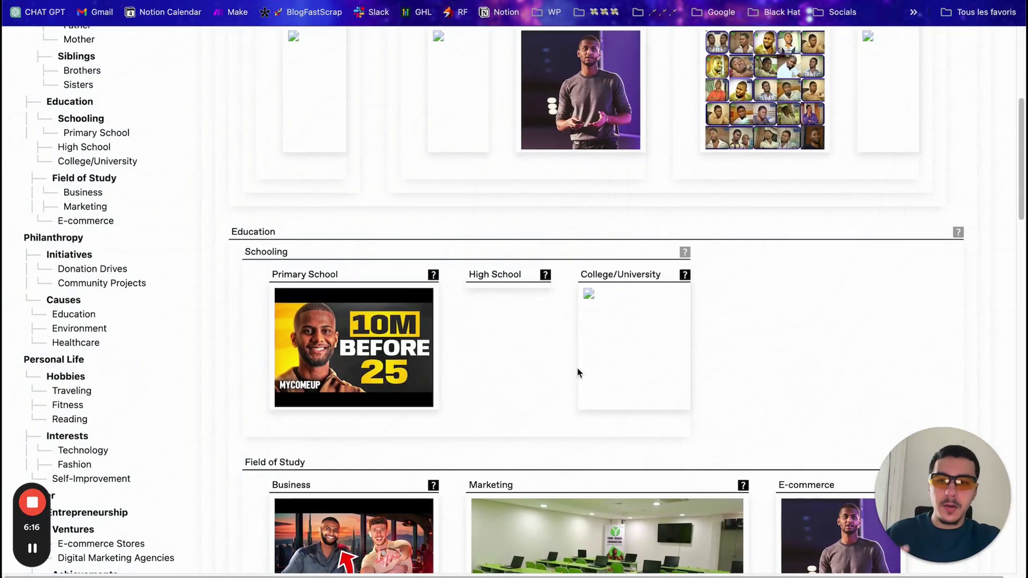
{"action": "scroll", "coordinate": [577, 370], "scroll_direction": "up", "scroll_amount": 3}
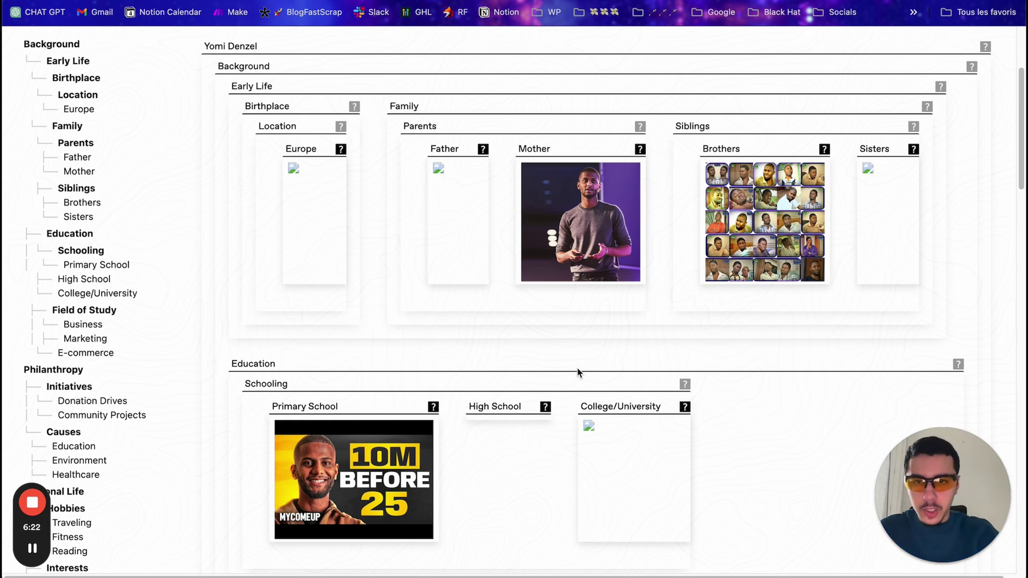
{"action": "scroll", "coordinate": [769, 397], "scroll_direction": "down", "scroll_amount": 5}
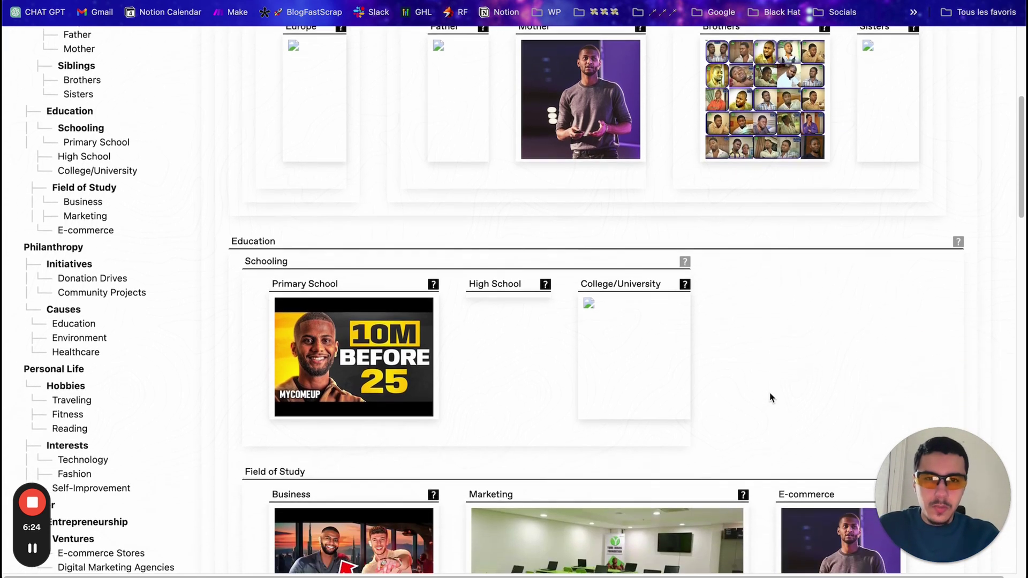
{"action": "scroll", "coordinate": [769, 397], "scroll_direction": "down", "scroll_amount": 4}
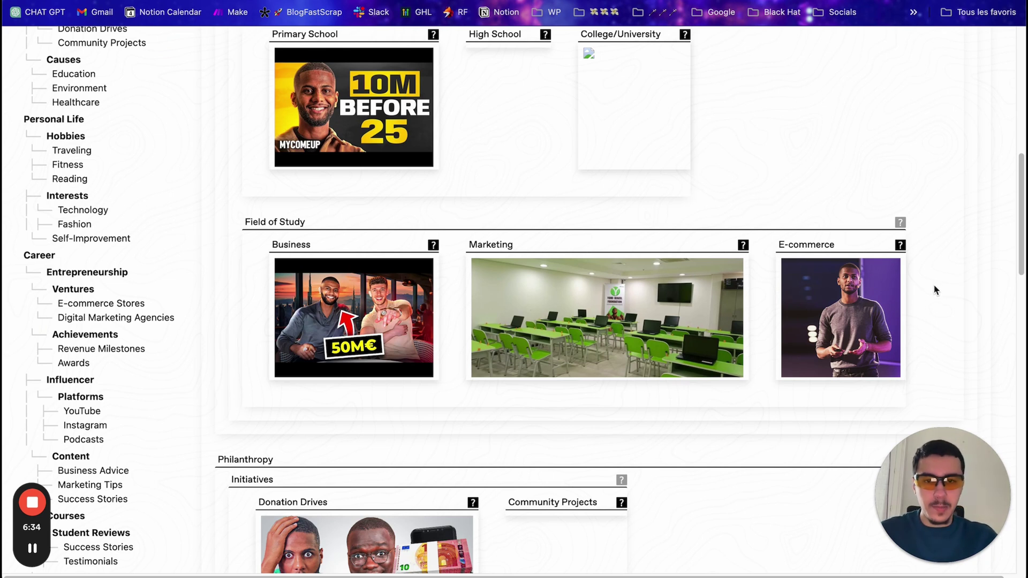
Step: Review the Philanthropy and Personal Life sections, taking a close-up look at the Reading picture under Hobbies
{"action": "scroll", "coordinate": [928, 306], "scroll_direction": "down", "scroll_amount": 5}
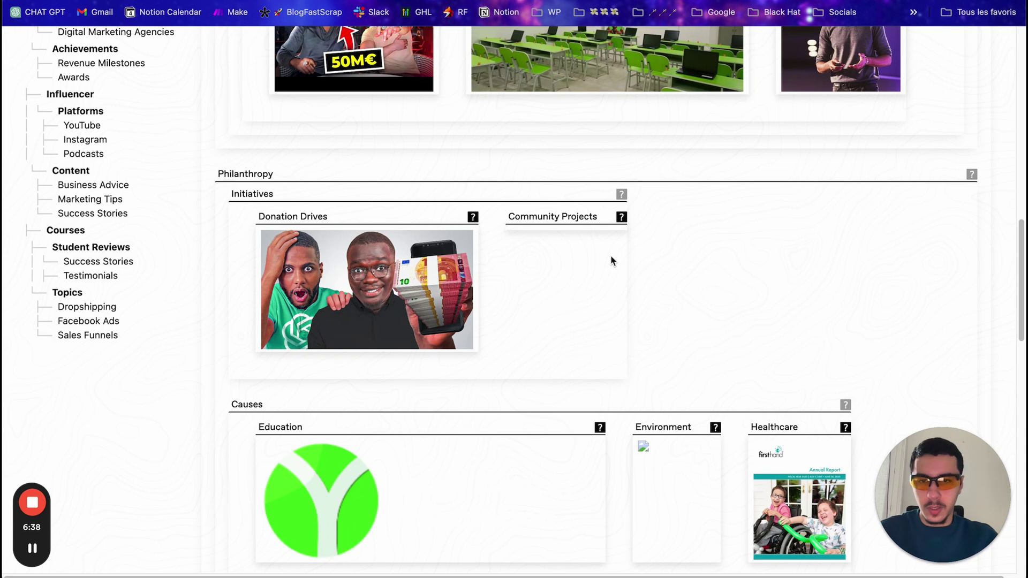
{"action": "scroll", "coordinate": [643, 298], "scroll_direction": "down", "scroll_amount": 3}
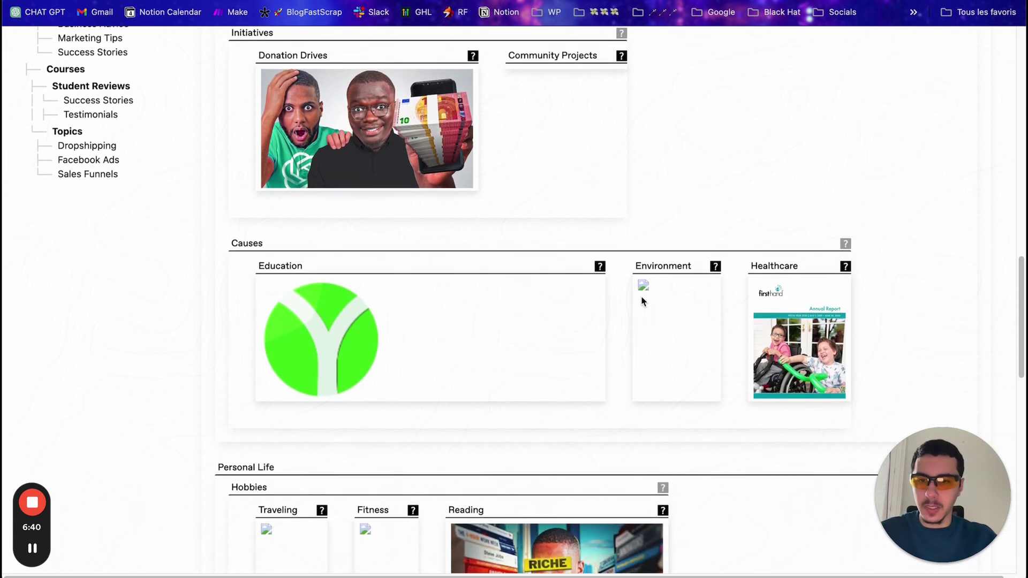
{"action": "scroll", "coordinate": [585, 151], "scroll_direction": "down", "scroll_amount": 6}
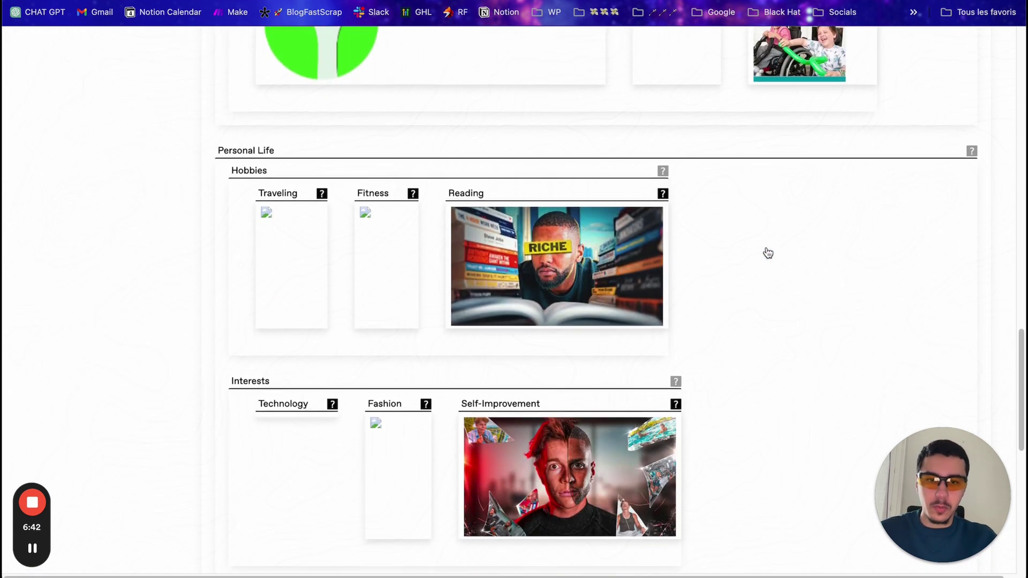
{"action": "scroll", "coordinate": [543, 236], "scroll_direction": "up", "scroll_amount": 5}
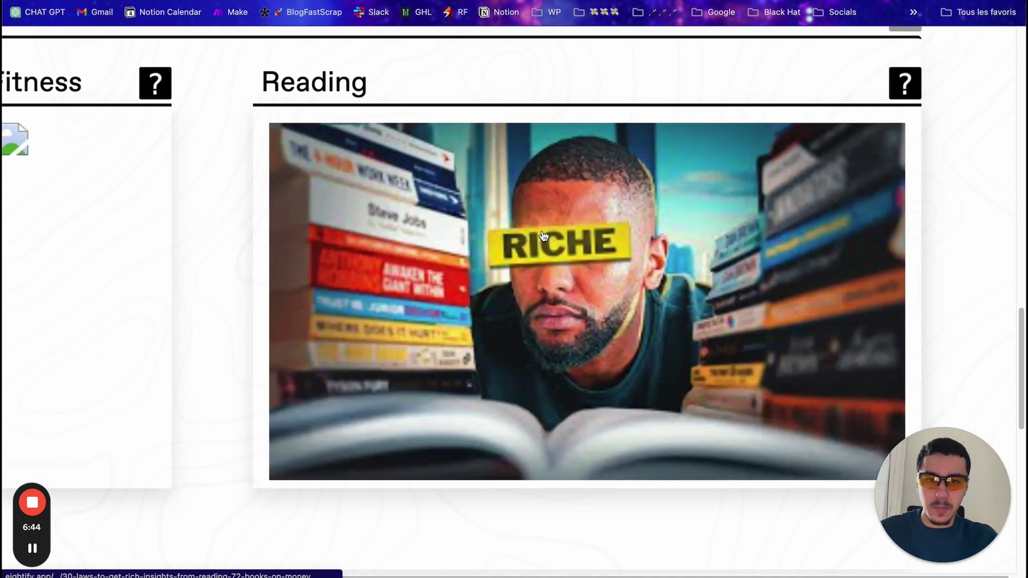
{"action": "scroll", "coordinate": [590, 194], "scroll_direction": "down", "scroll_amount": 5}
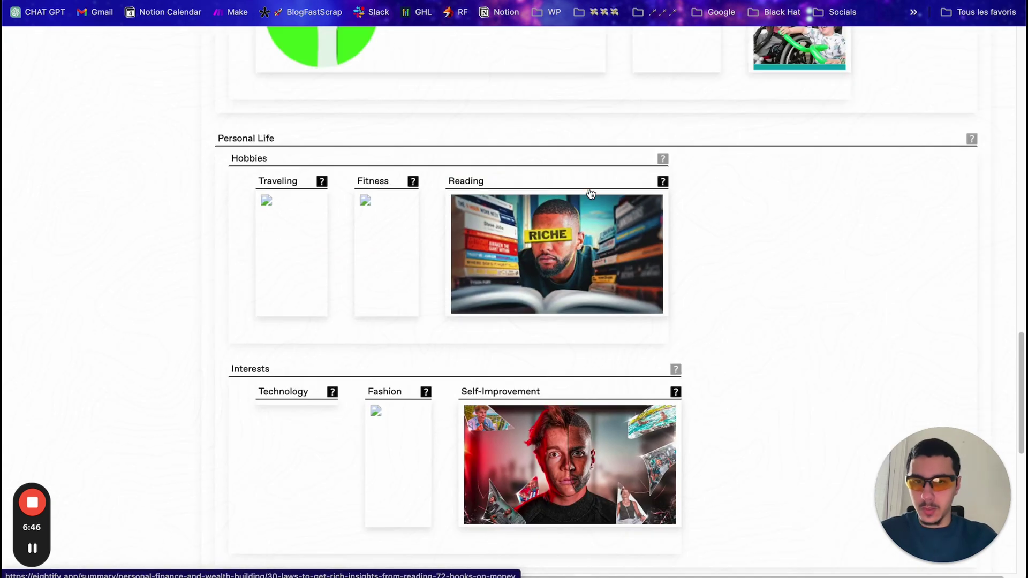
{"action": "scroll", "coordinate": [821, 268], "scroll_direction": "down", "scroll_amount": 3}
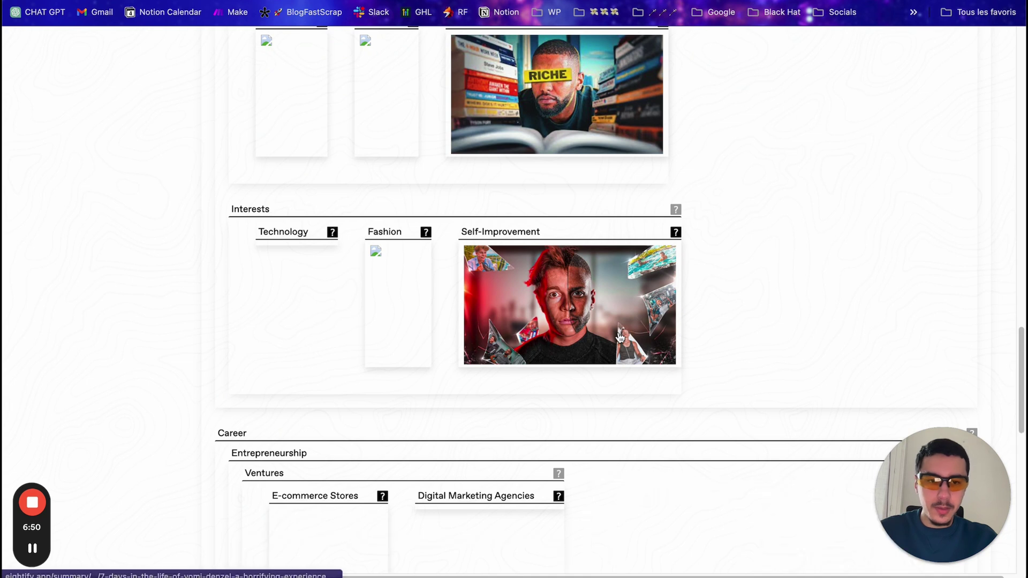
Step: Review the Career section from Achievements to Courses, taking a close-up look at the Marketing Tips picture
{"action": "scroll", "coordinate": [617, 337], "scroll_direction": "down", "scroll_amount": 10}
{"action": "scroll", "coordinate": [618, 332], "scroll_direction": "down", "scroll_amount": 2}
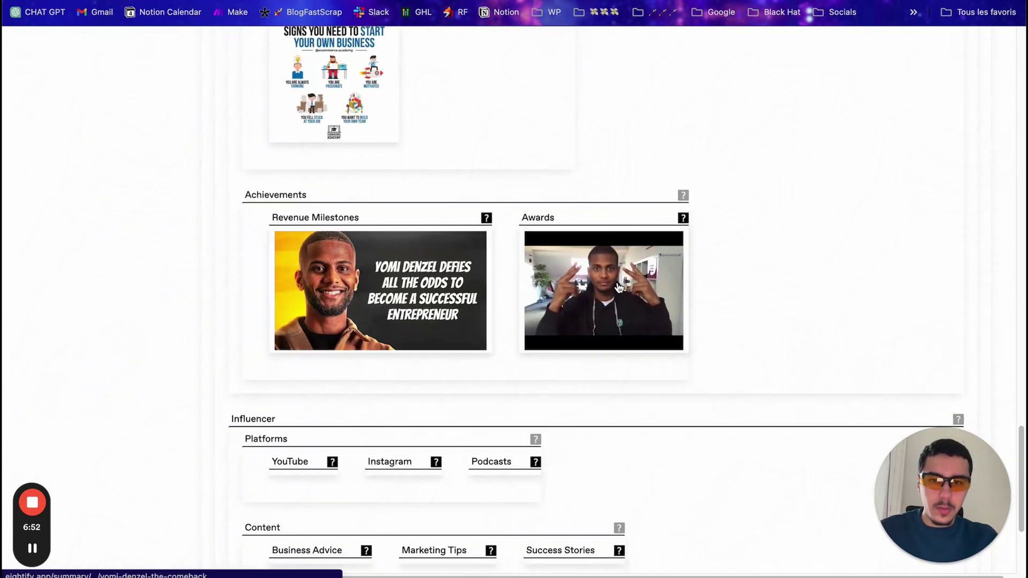
{"action": "scroll", "coordinate": [583, 285], "scroll_direction": "down", "scroll_amount": 6}
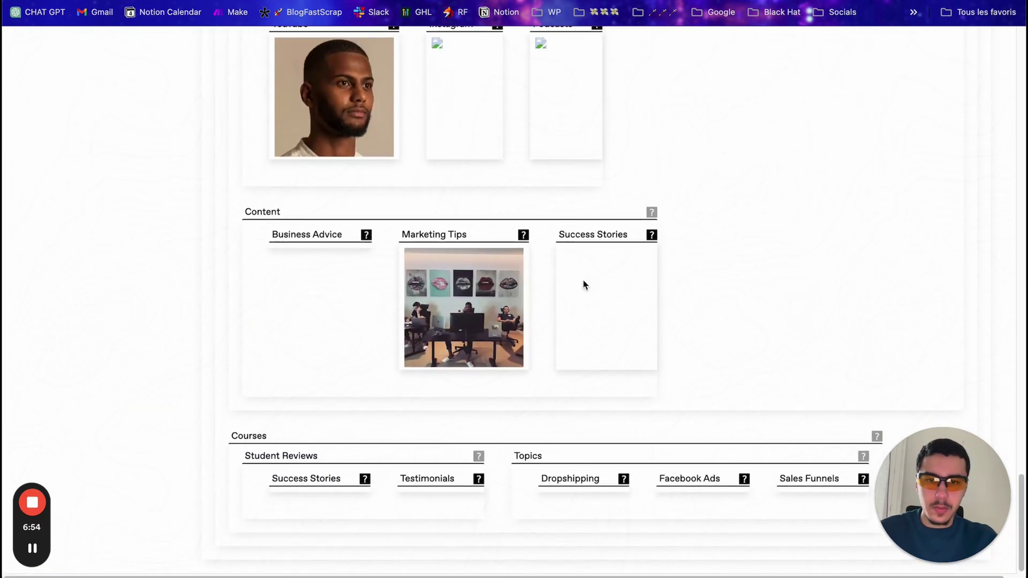
{"action": "scroll", "coordinate": [468, 325], "scroll_direction": "up", "scroll_amount": 5}
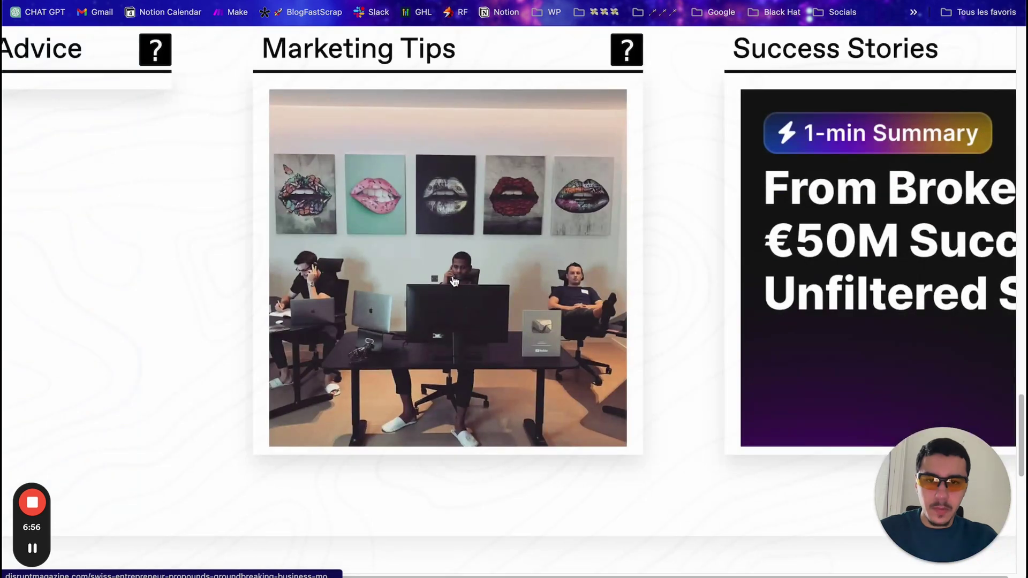
{"action": "scroll", "coordinate": [462, 323], "scroll_direction": "down", "scroll_amount": 5}
{"action": "scroll", "coordinate": [461, 321], "scroll_direction": "down", "scroll_amount": 10}
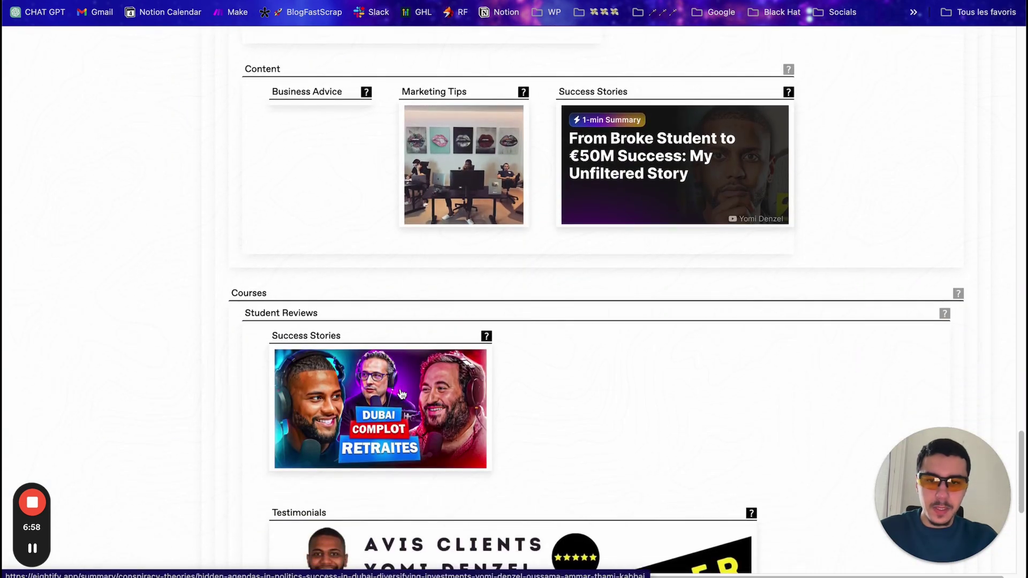
Step: Replace the search topic with "oussama ammar" and generate its knowledge map
{"action": "scroll", "coordinate": [402, 395], "scroll_direction": "up", "scroll_amount": 20}
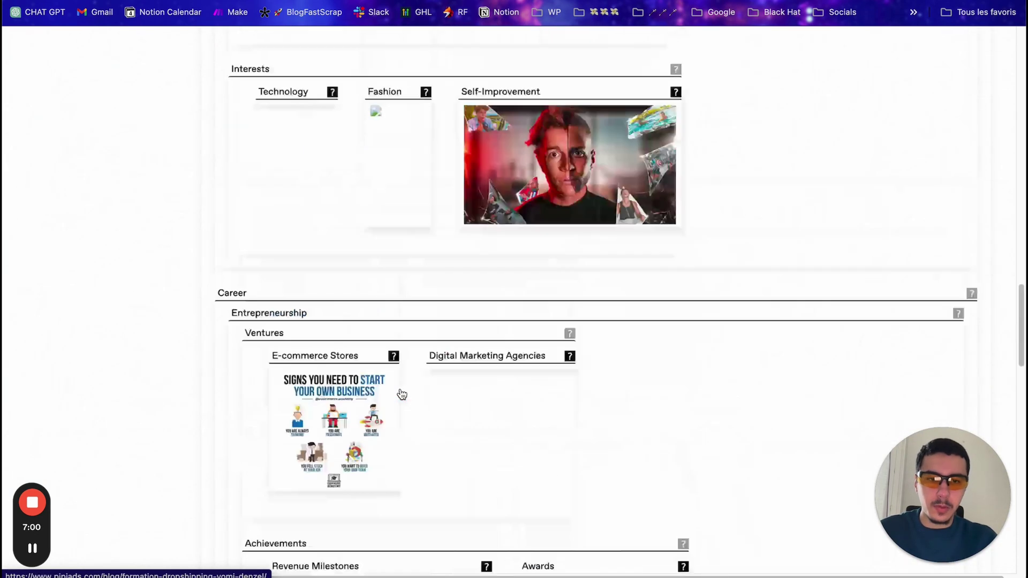
{"action": "scroll", "coordinate": [402, 395], "scroll_direction": "down", "scroll_amount": 1}
{"action": "double_click", "coordinate": [124, 157]}
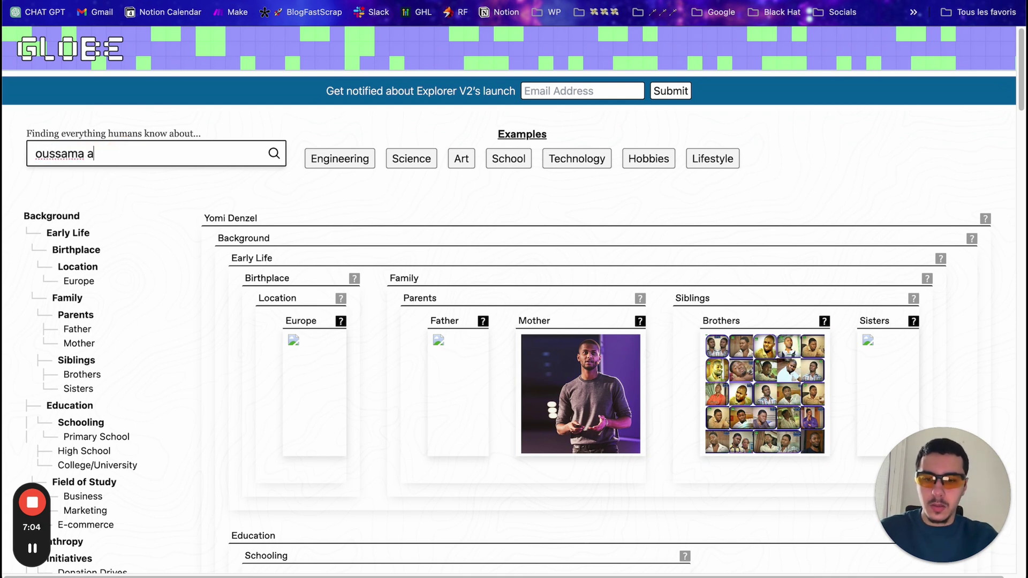
{"action": "type", "text": "oussama ammar"}
{"action": "key", "text": "Return"}
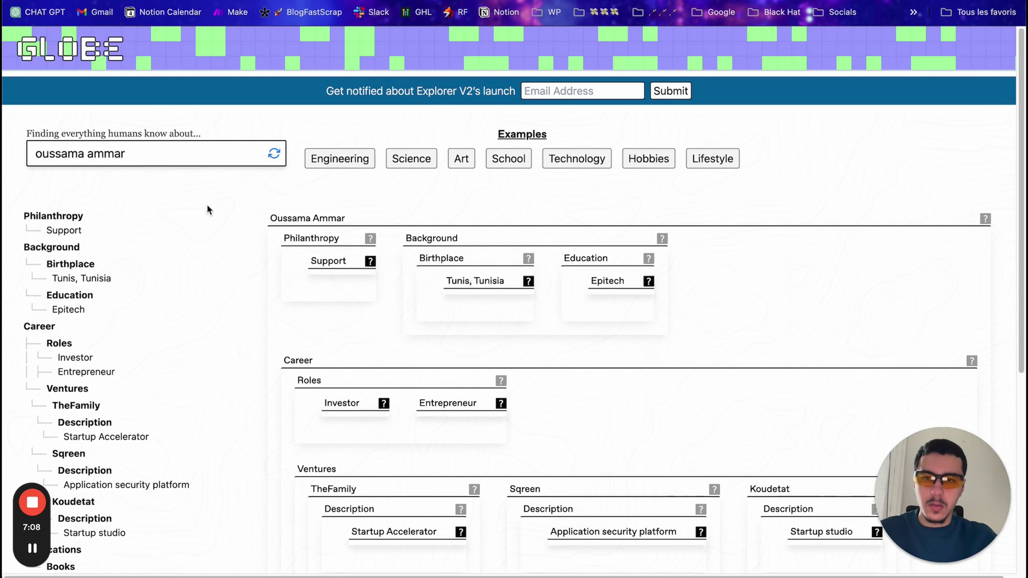
Step: Examine the Oussama Ammar map from Philanthropy and Background through Career, Publications and Media Appearances
{"action": "scroll", "coordinate": [309, 212], "scroll_direction": "down", "scroll_amount": 1}
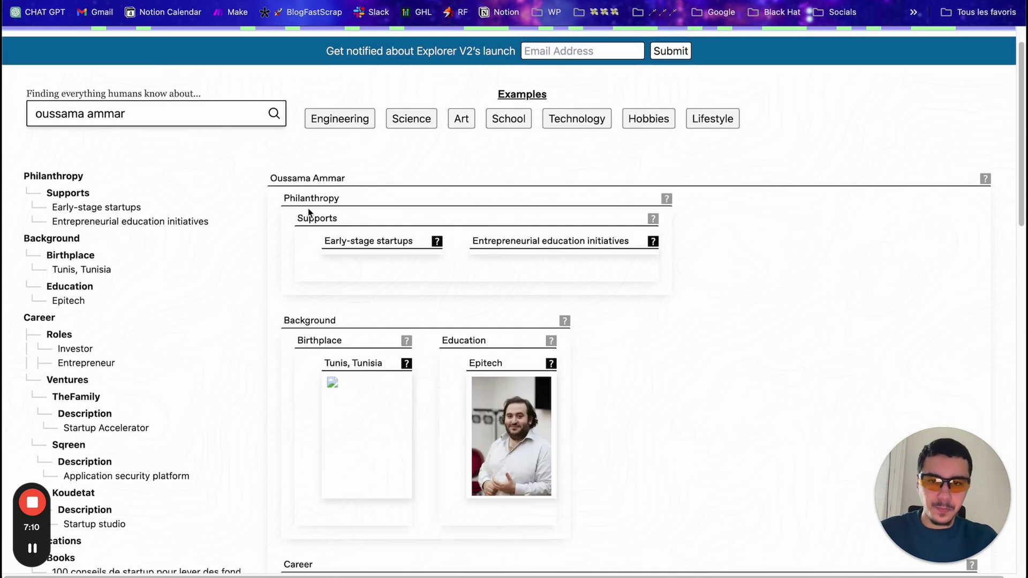
{"action": "scroll", "coordinate": [308, 212], "scroll_direction": "down", "scroll_amount": 1}
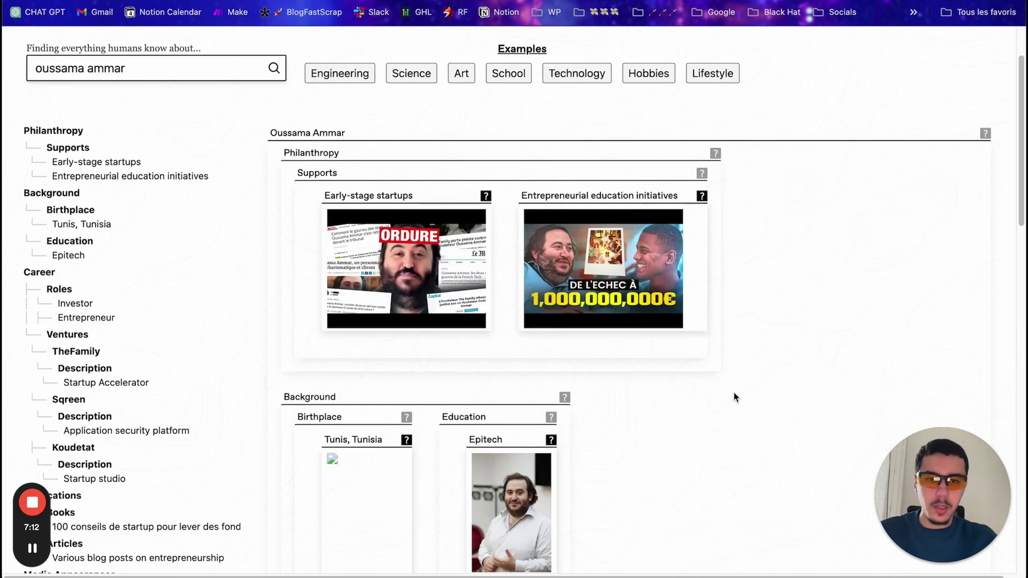
{"action": "scroll", "coordinate": [557, 429], "scroll_direction": "down", "scroll_amount": 1}
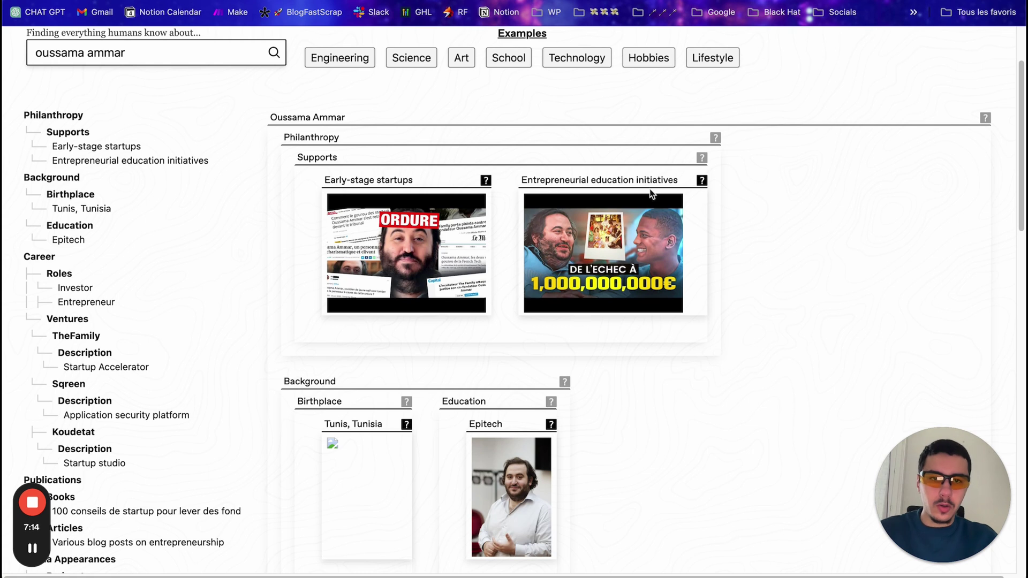
{"action": "scroll", "coordinate": [651, 193], "scroll_direction": "up", "scroll_amount": 5}
{"action": "scroll", "coordinate": [554, 169], "scroll_direction": "down", "scroll_amount": 5}
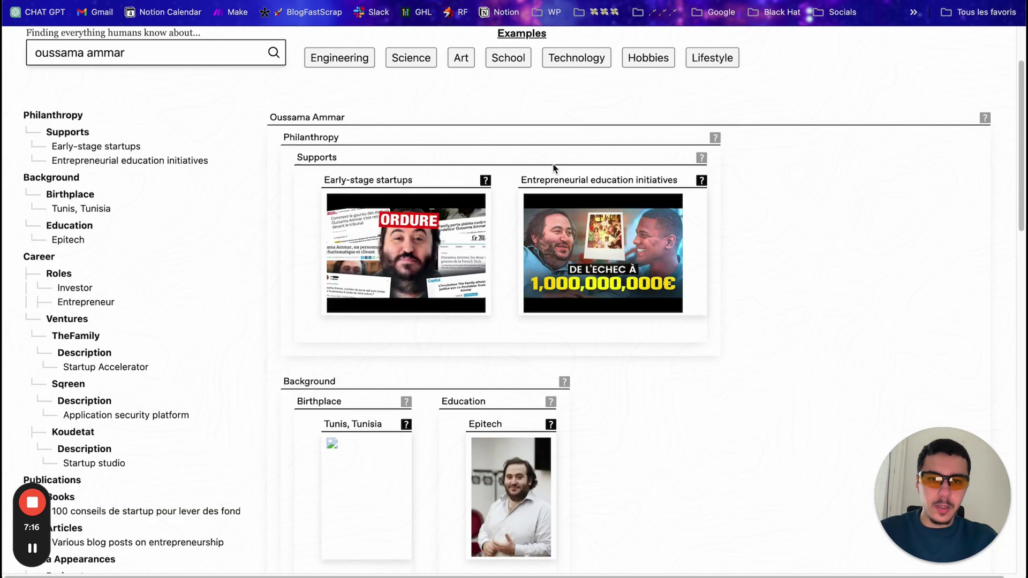
{"action": "scroll", "coordinate": [566, 349], "scroll_direction": "down", "scroll_amount": 10}
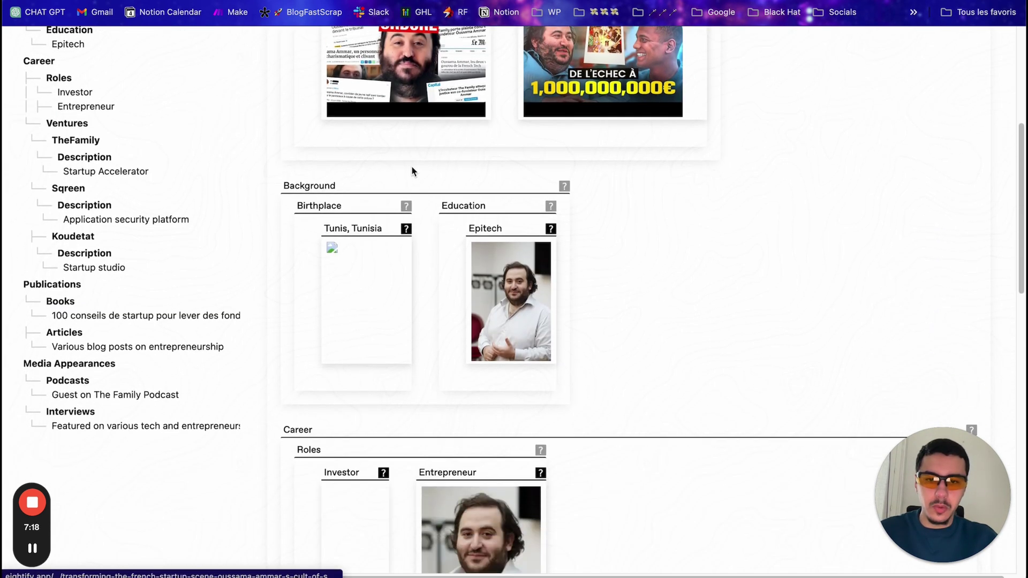
{"action": "scroll", "coordinate": [412, 170], "scroll_direction": "up", "scroll_amount": 2}
{"action": "scroll", "coordinate": [428, 490], "scroll_direction": "down", "scroll_amount": 10}
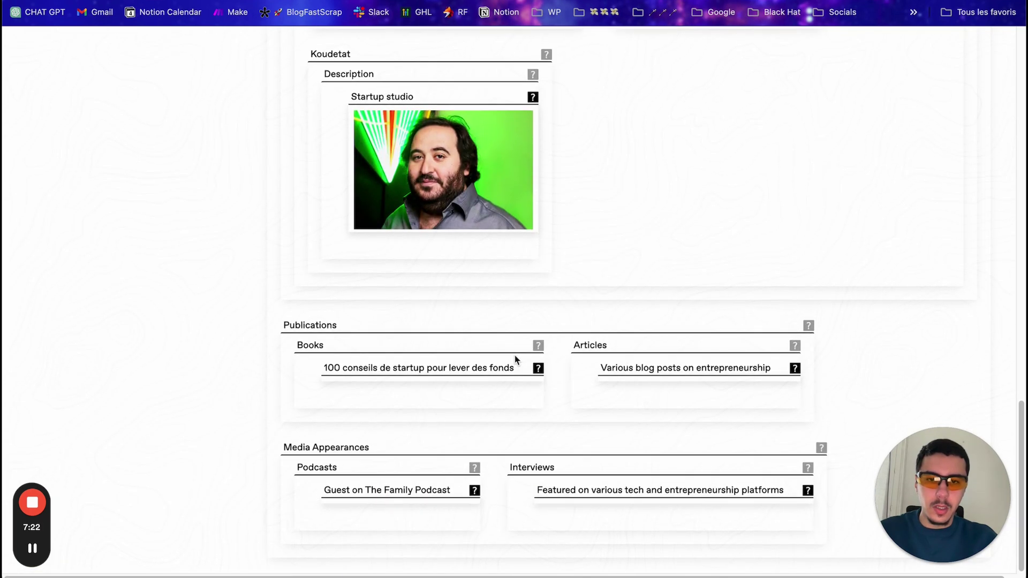
Step: Replace the search topic with "openai" and generate its knowledge map
{"action": "scroll", "coordinate": [515, 357], "scroll_direction": "up", "scroll_amount": 10}
{"action": "scroll", "coordinate": [516, 364], "scroll_direction": "up", "scroll_amount": 7}
{"action": "triple_click", "coordinate": [81, 153]}
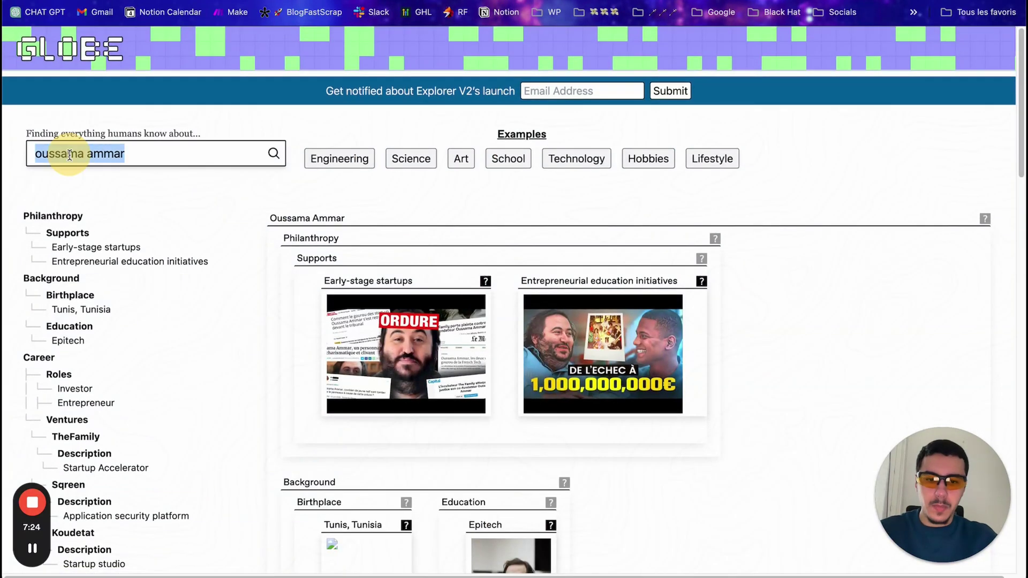
{"action": "type", "text": "openai"}
{"action": "key", "text": "Return"}
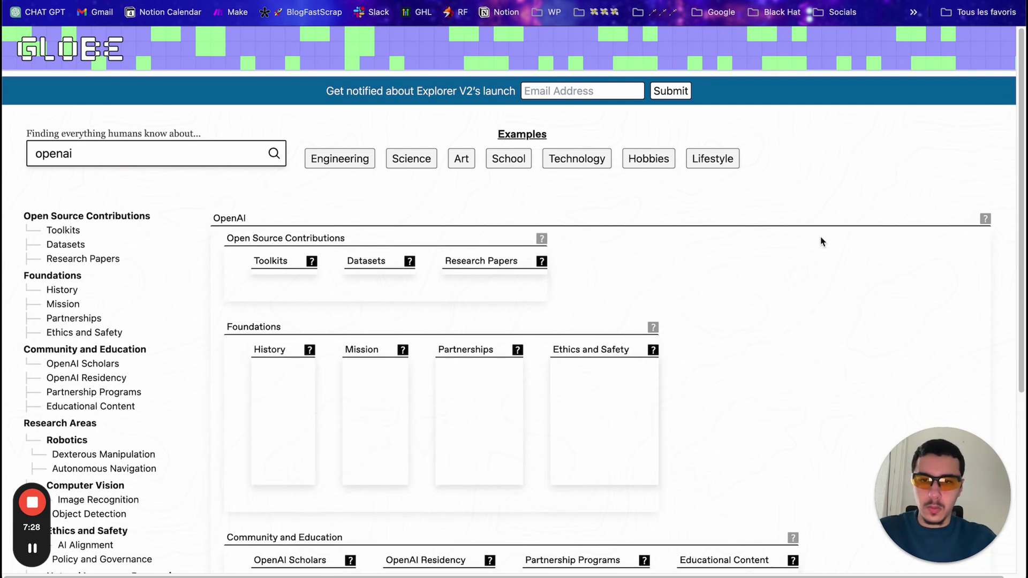
Step: Examine the Open Source Contributions section of the OpenAI map, taking a close-up look at the Toolkits picture
{"action": "scroll", "coordinate": [489, 406], "scroll_direction": "down", "scroll_amount": 3}
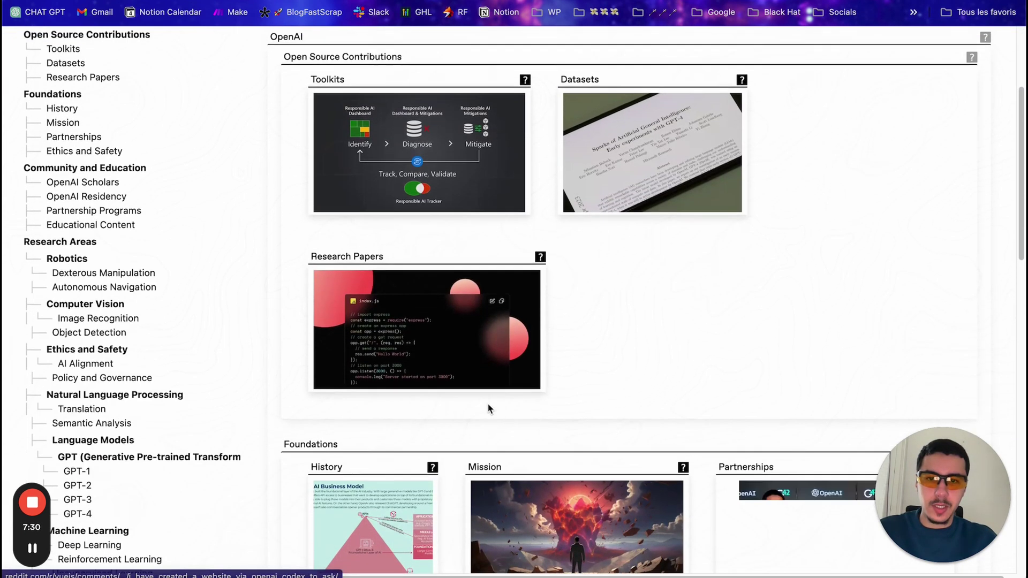
{"action": "scroll", "coordinate": [489, 403], "scroll_direction": "up", "scroll_amount": 3}
{"action": "scroll", "coordinate": [530, 416], "scroll_direction": "down", "scroll_amount": 5}
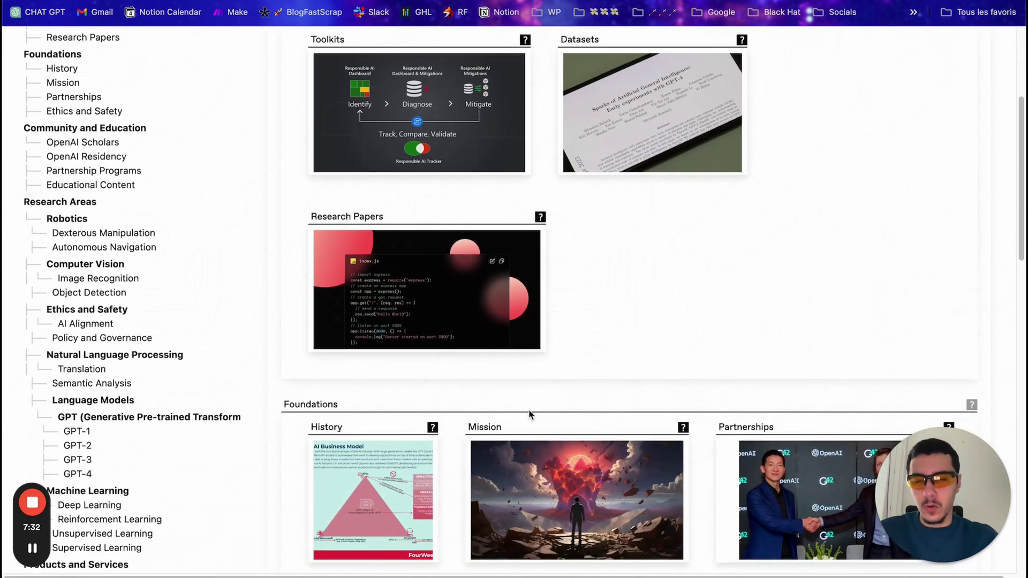
{"action": "scroll", "coordinate": [530, 415], "scroll_direction": "up", "scroll_amount": 1}
{"action": "scroll", "coordinate": [642, 395], "scroll_direction": "down", "scroll_amount": 3}
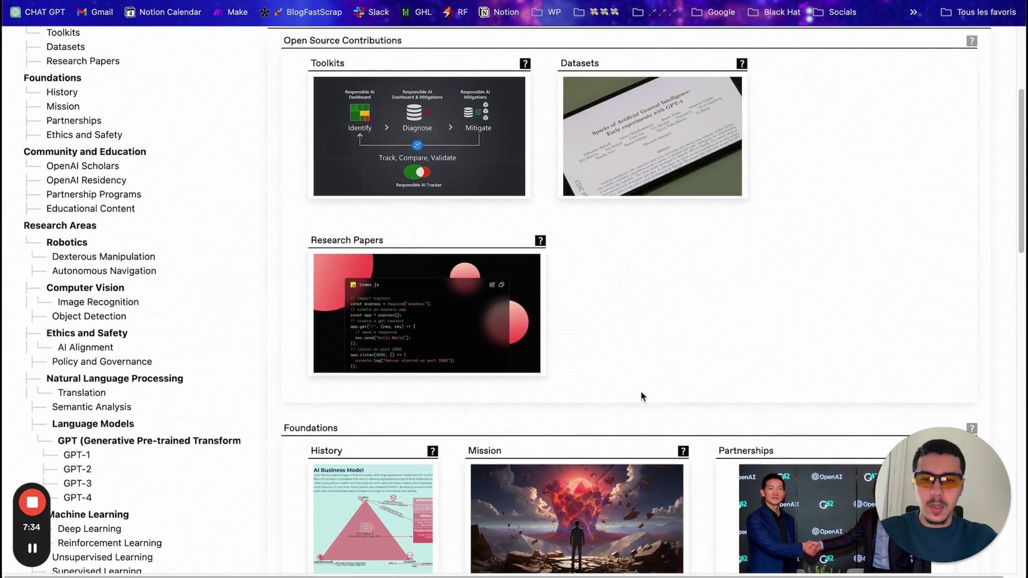
{"action": "scroll", "coordinate": [389, 376], "scroll_direction": "up", "scroll_amount": 3}
{"action": "scroll", "coordinate": [427, 214], "scroll_direction": "up", "scroll_amount": 5}
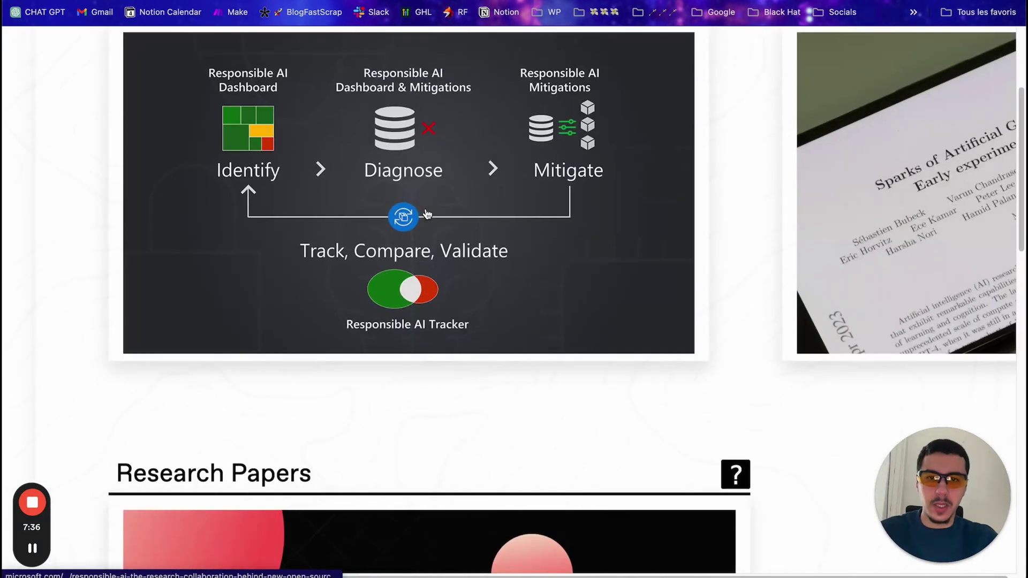
{"action": "scroll", "coordinate": [427, 214], "scroll_direction": "down", "scroll_amount": 5}
Step: Review the Foundations and Community and Education sections of the OpenAI map
{"action": "scroll", "coordinate": [604, 361], "scroll_direction": "down", "scroll_amount": 10}
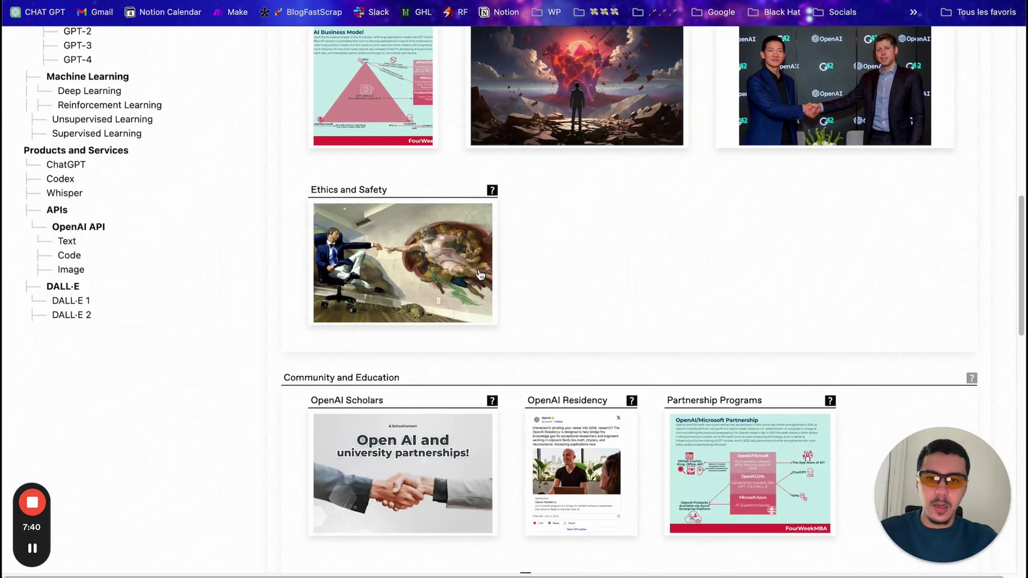
{"action": "scroll", "coordinate": [401, 268], "scroll_direction": "down", "scroll_amount": 3}
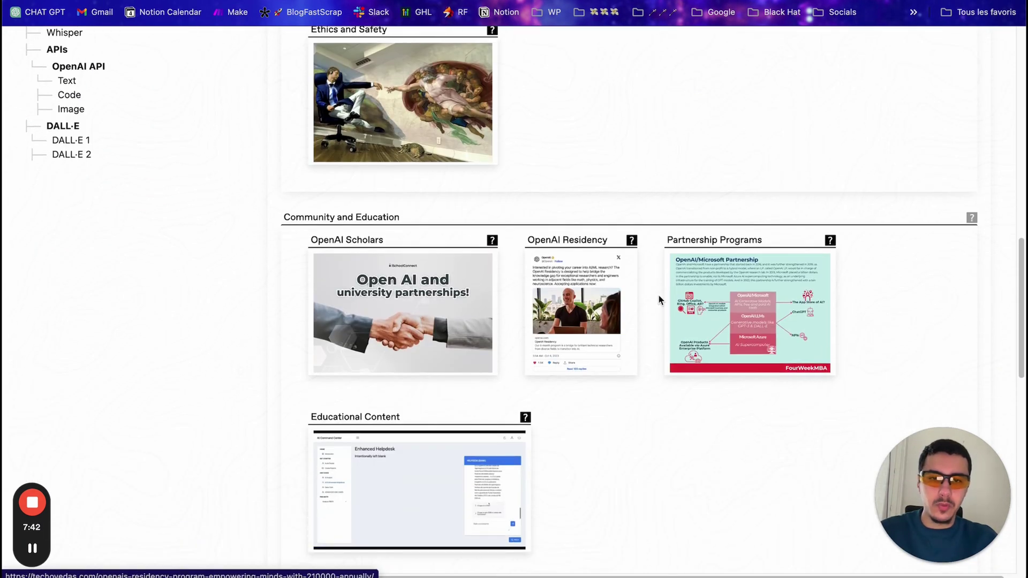
{"action": "scroll", "coordinate": [598, 308], "scroll_direction": "up", "scroll_amount": 5}
{"action": "scroll", "coordinate": [375, 286], "scroll_direction": "down", "scroll_amount": 5}
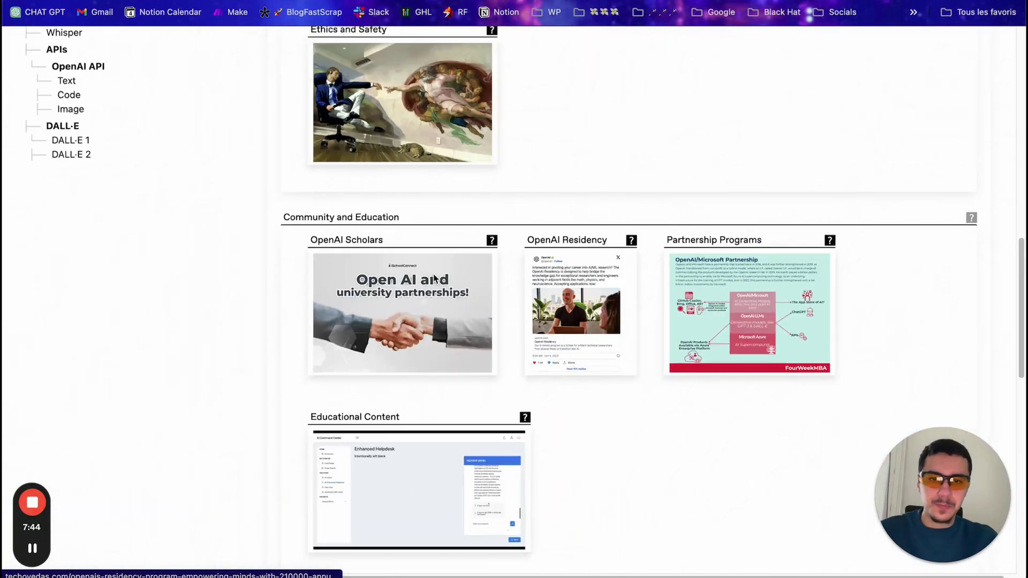
{"action": "scroll", "coordinate": [436, 278], "scroll_direction": "down", "scroll_amount": 12}
{"action": "scroll", "coordinate": [436, 278], "scroll_direction": "up", "scroll_amount": 12}
{"action": "scroll", "coordinate": [435, 278], "scroll_direction": "down", "scroll_amount": 10}
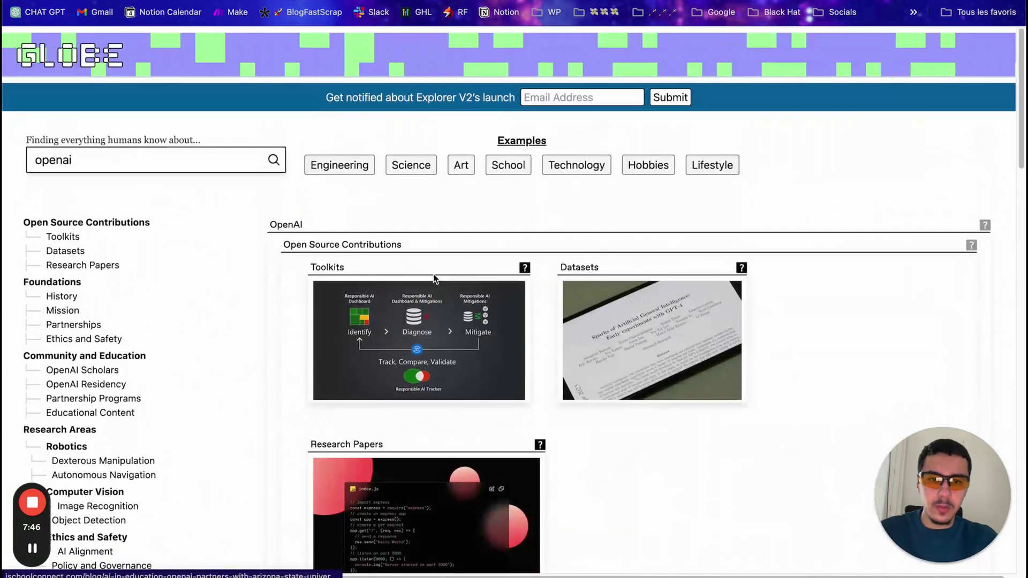
Step: Review the OpenAI map from Research Areas through Products and Services to the APIs and DALL·E pictures
{"action": "scroll", "coordinate": [436, 278], "scroll_direction": "up", "scroll_amount": 5}
{"action": "scroll", "coordinate": [436, 278], "scroll_direction": "up", "scroll_amount": 5}
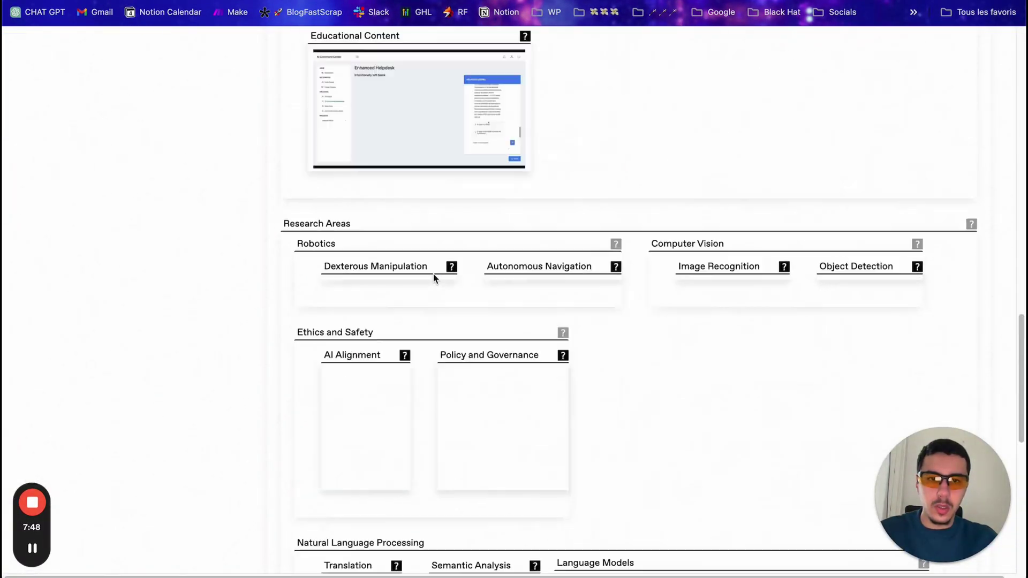
{"action": "scroll", "coordinate": [436, 278], "scroll_direction": "down", "scroll_amount": 10}
{"action": "scroll", "coordinate": [433, 278], "scroll_direction": "down", "scroll_amount": 10}
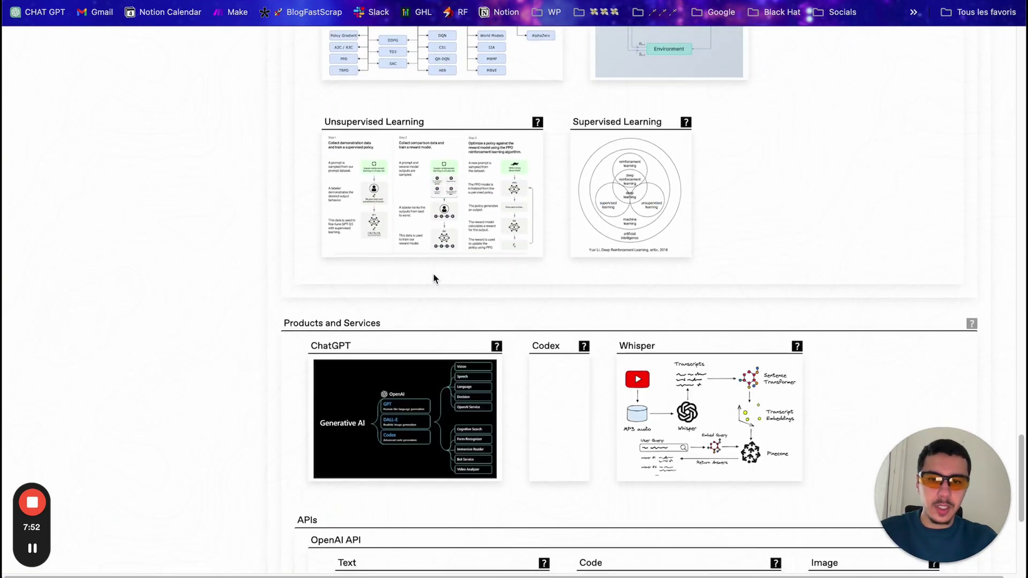
{"action": "scroll", "coordinate": [434, 278], "scroll_direction": "down", "scroll_amount": 8}
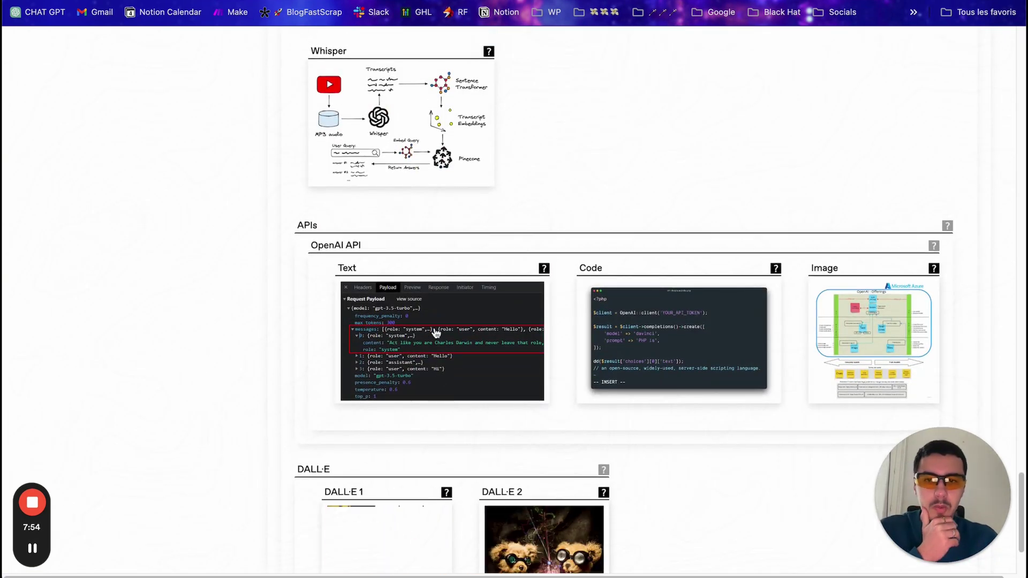
{"action": "scroll", "coordinate": [448, 320], "scroll_direction": "down", "scroll_amount": 3}
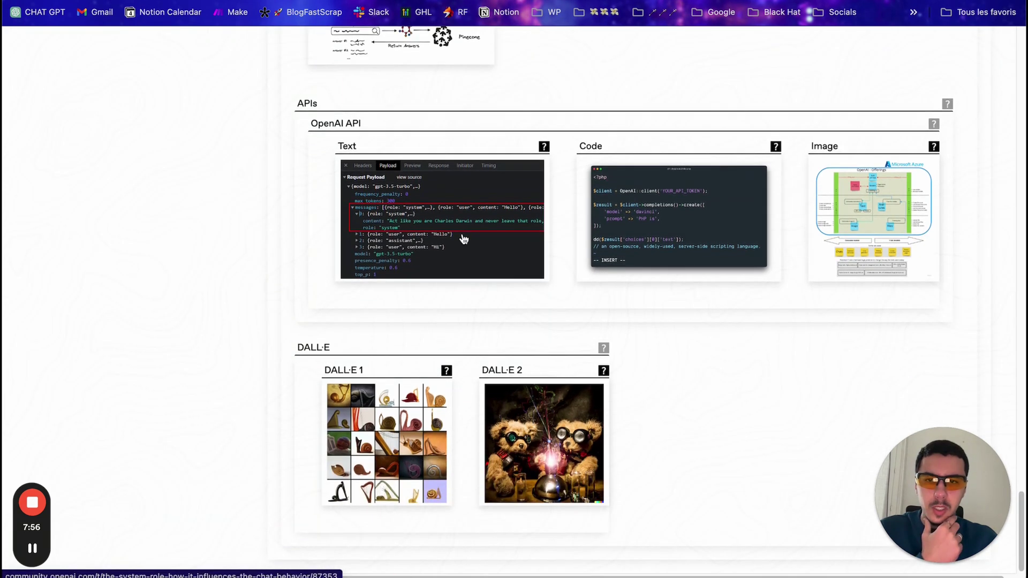
Step: Open the source page of the Text picture under OpenAI API, read the "system" role forum post, and return to the map
{"action": "left_click", "coordinate": [463, 231]}
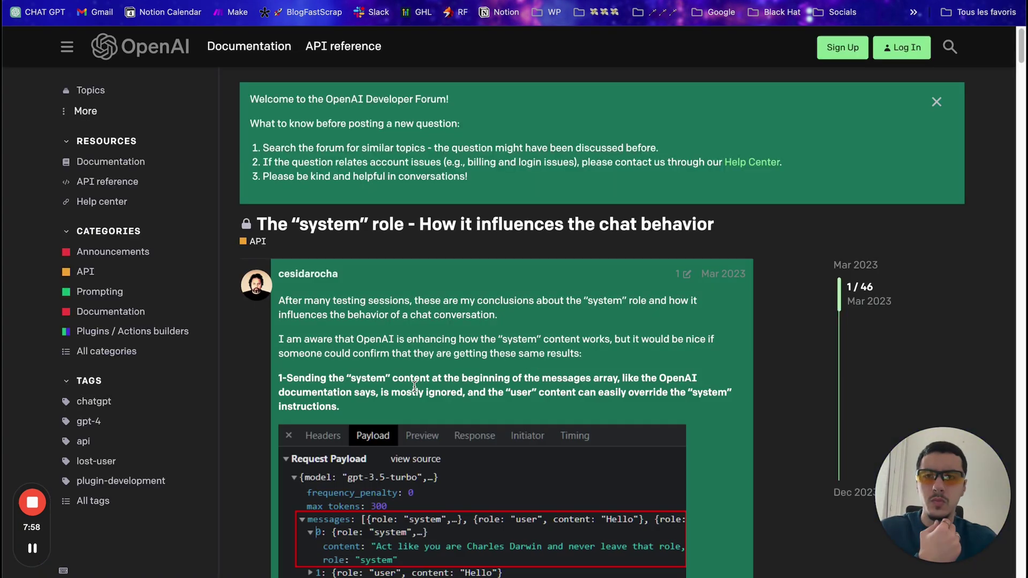
{"action": "scroll", "coordinate": [415, 386], "scroll_direction": "down", "scroll_amount": 20}
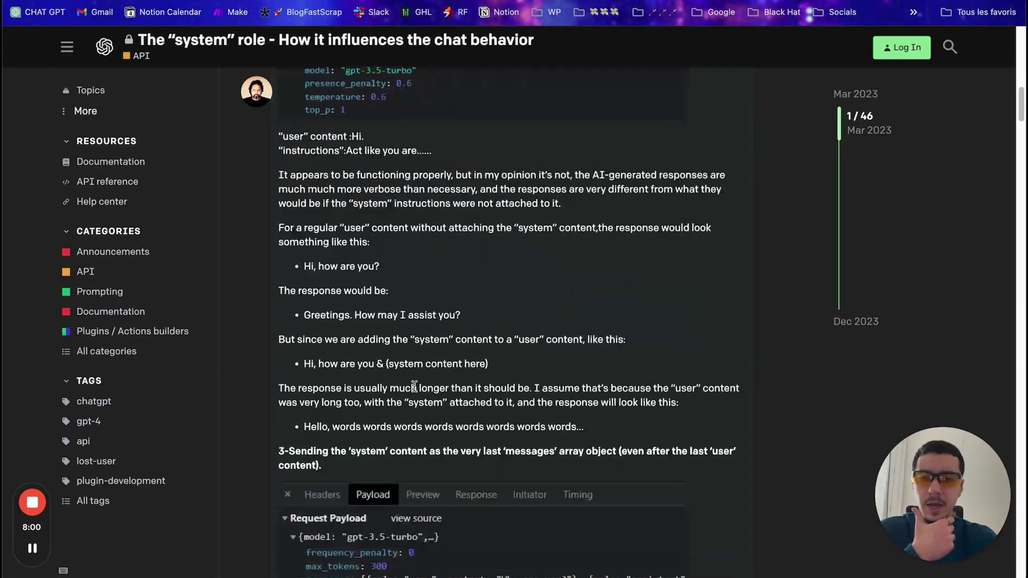
{"action": "scroll", "coordinate": [414, 387], "scroll_direction": "up", "scroll_amount": 15}
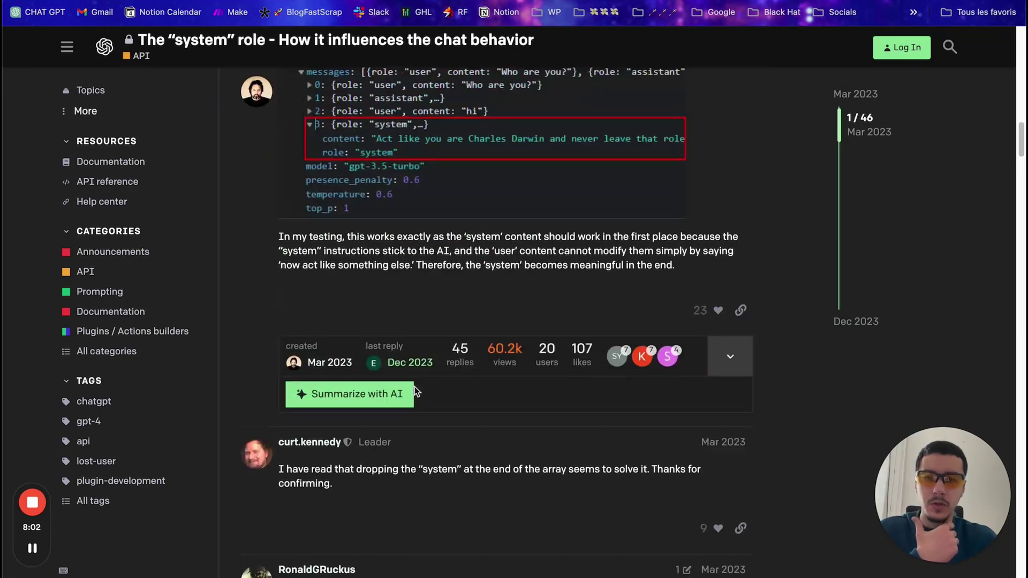
{"action": "scroll", "coordinate": [407, 210], "scroll_direction": "up", "scroll_amount": 5}
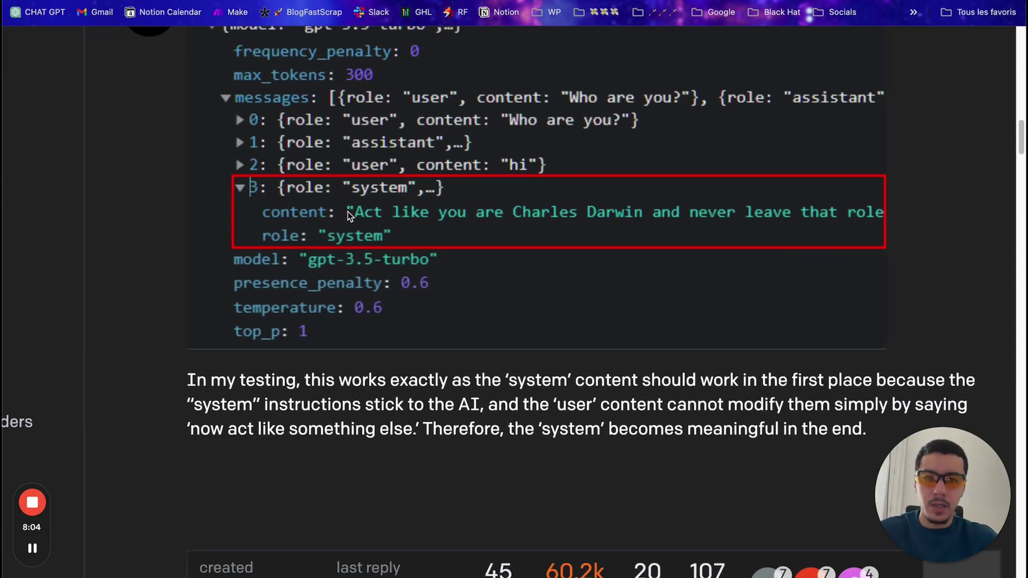
{"action": "scroll", "coordinate": [430, 214], "scroll_direction": "down", "scroll_amount": 5}
{"action": "scroll", "coordinate": [431, 214], "scroll_direction": "up", "scroll_amount": 10}
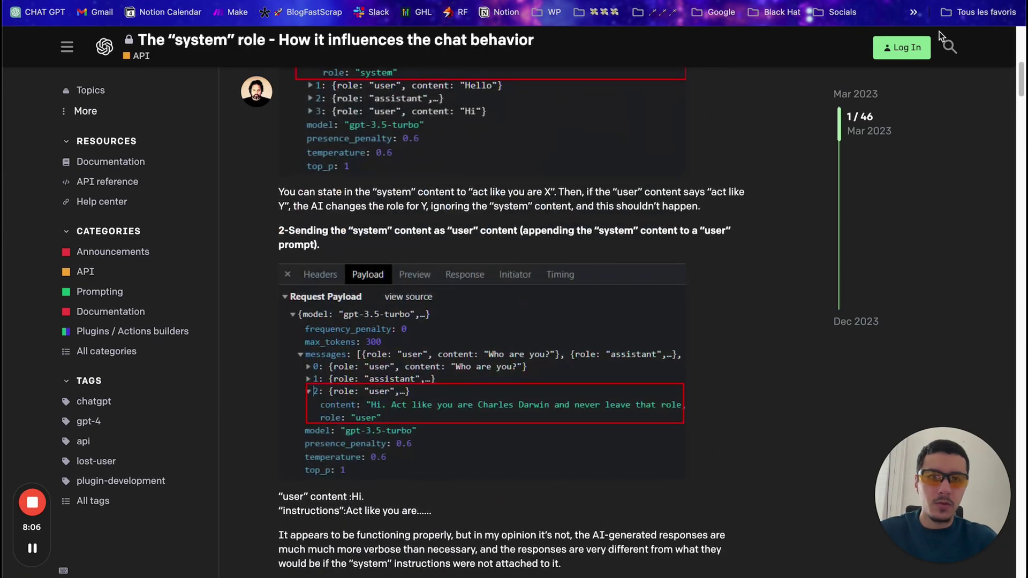
{"action": "key", "text": "Escape"}
Step: Replace the search topic with "bread" and generate its knowledge map
{"action": "scroll", "coordinate": [493, 230], "scroll_direction": "down", "scroll_amount": 10}
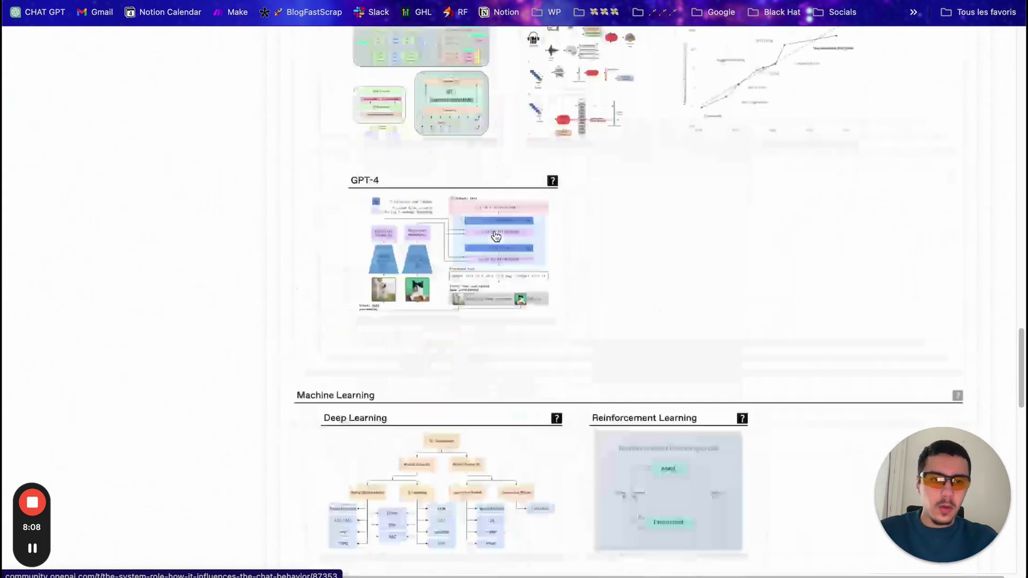
{"action": "scroll", "coordinate": [496, 214], "scroll_direction": "up", "scroll_amount": 3}
{"action": "scroll", "coordinate": [496, 214], "scroll_direction": "down", "scroll_amount": 5}
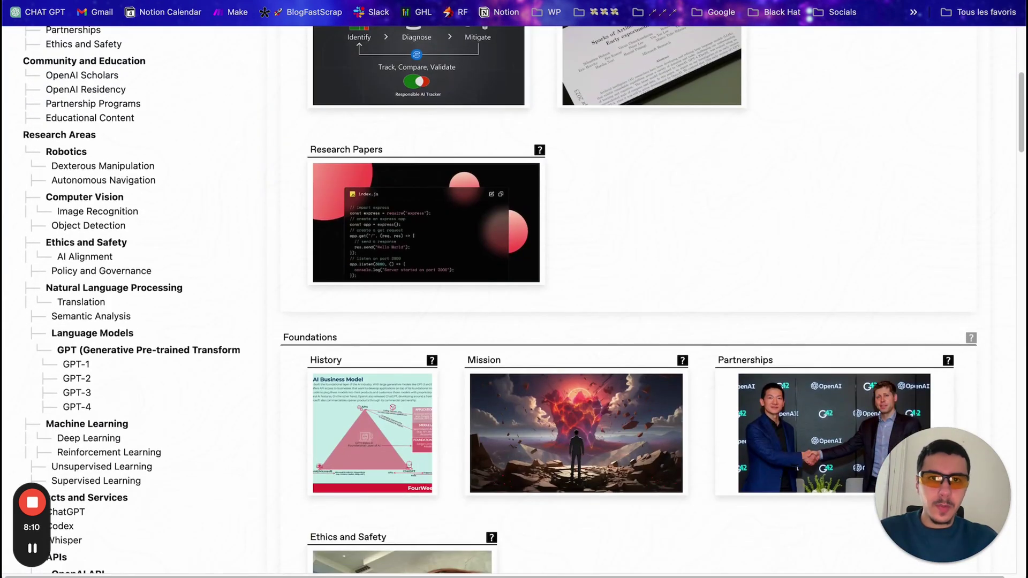
{"action": "scroll", "coordinate": [282, 179], "scroll_direction": "up", "scroll_amount": 5}
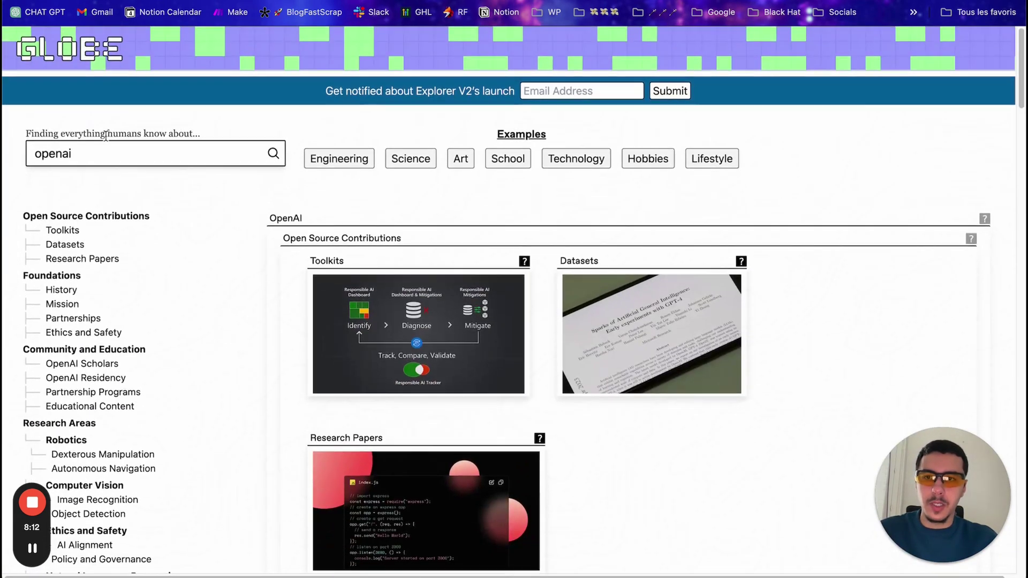
{"action": "double_click", "coordinate": [96, 147]}
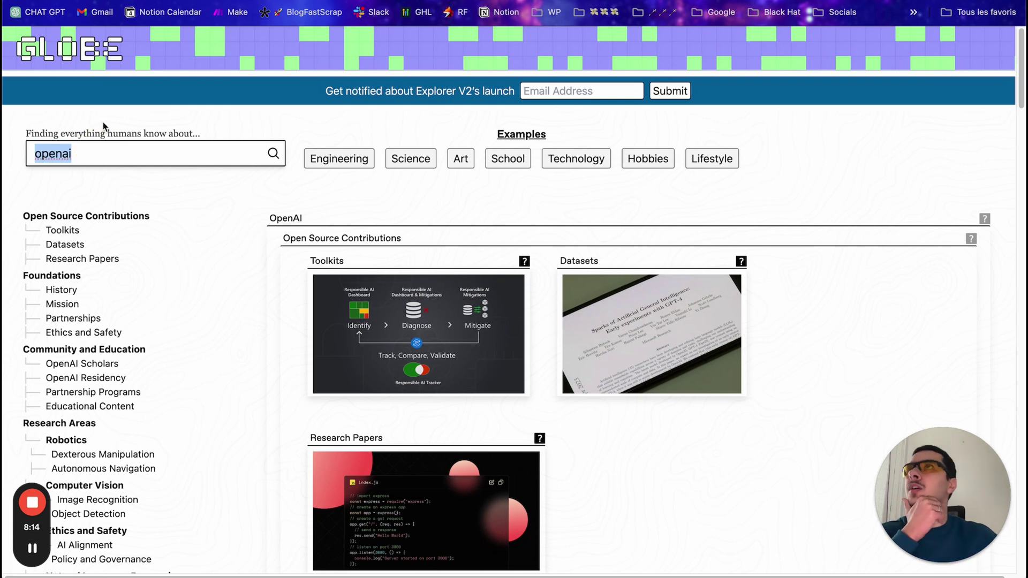
{"action": "type", "text": "bread"}
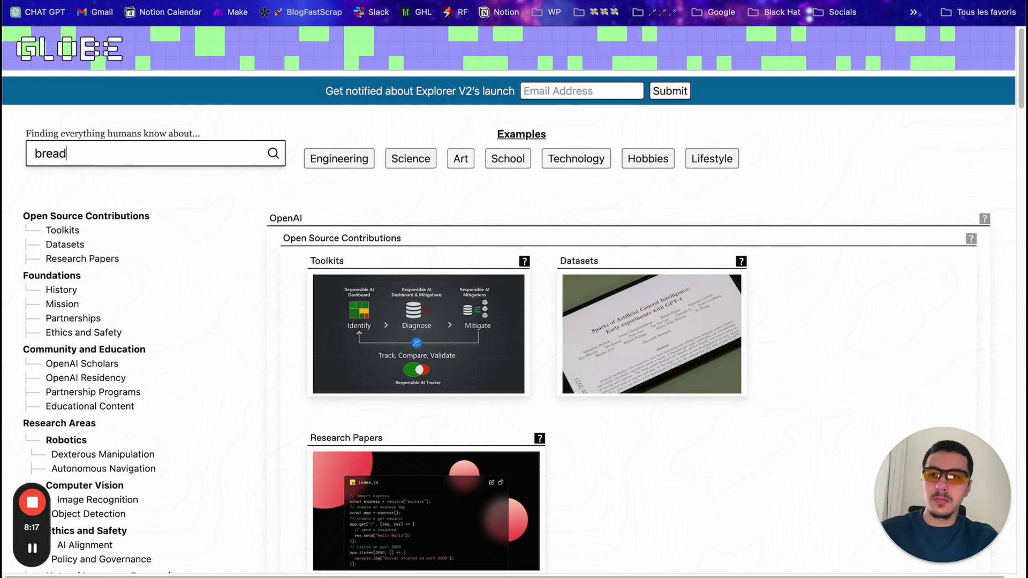
{"action": "key", "text": "Return"}
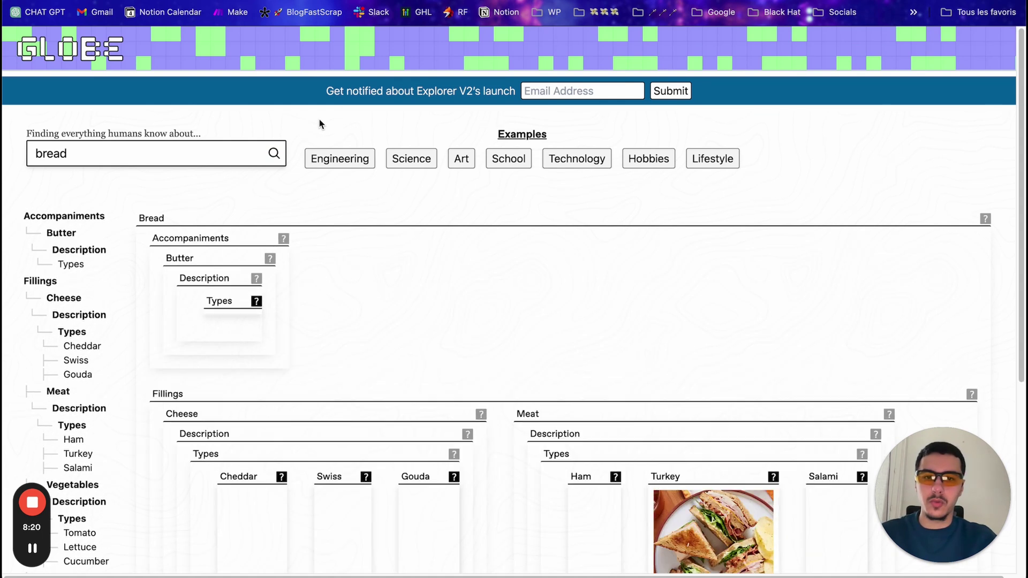
Step: Examine the Cheese and Meat pictures under Fillings in the Bread map
{"action": "scroll", "coordinate": [459, 432], "scroll_direction": "down", "scroll_amount": 2}
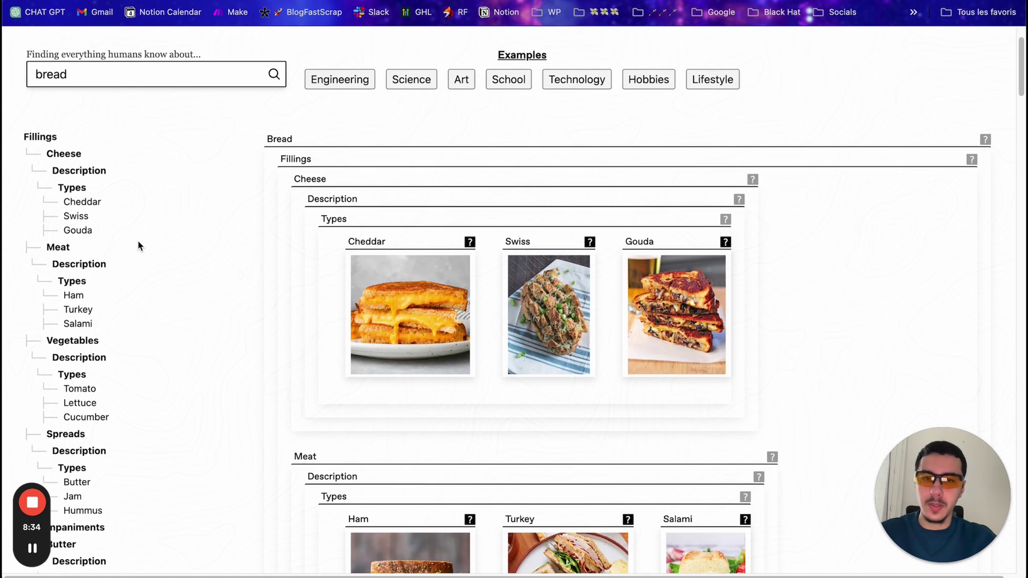
{"action": "scroll", "coordinate": [321, 289], "scroll_direction": "down", "scroll_amount": 5}
{"action": "scroll", "coordinate": [482, 321], "scroll_direction": "up", "scroll_amount": 8}
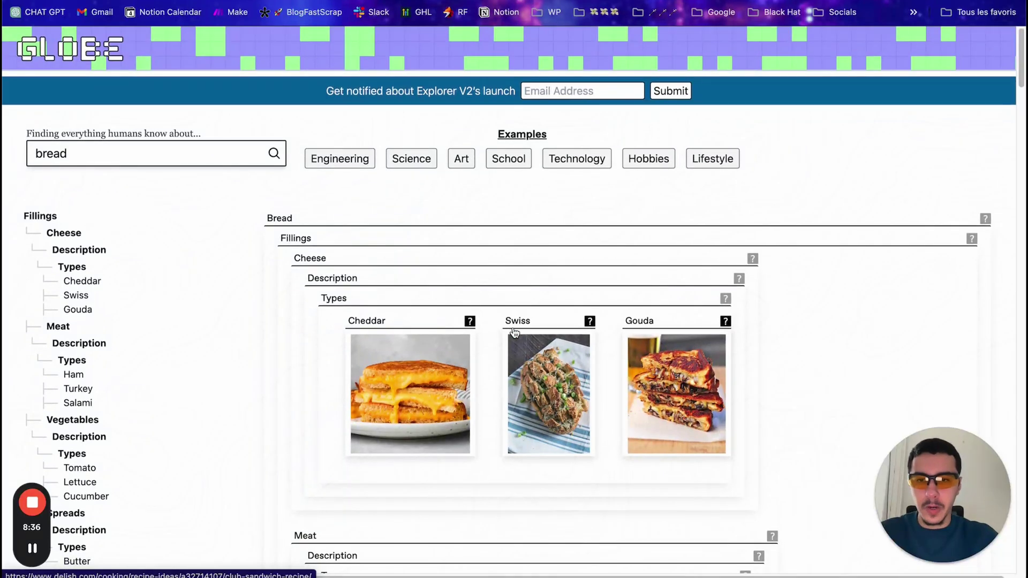
{"action": "scroll", "coordinate": [534, 301], "scroll_direction": "down", "scroll_amount": 5}
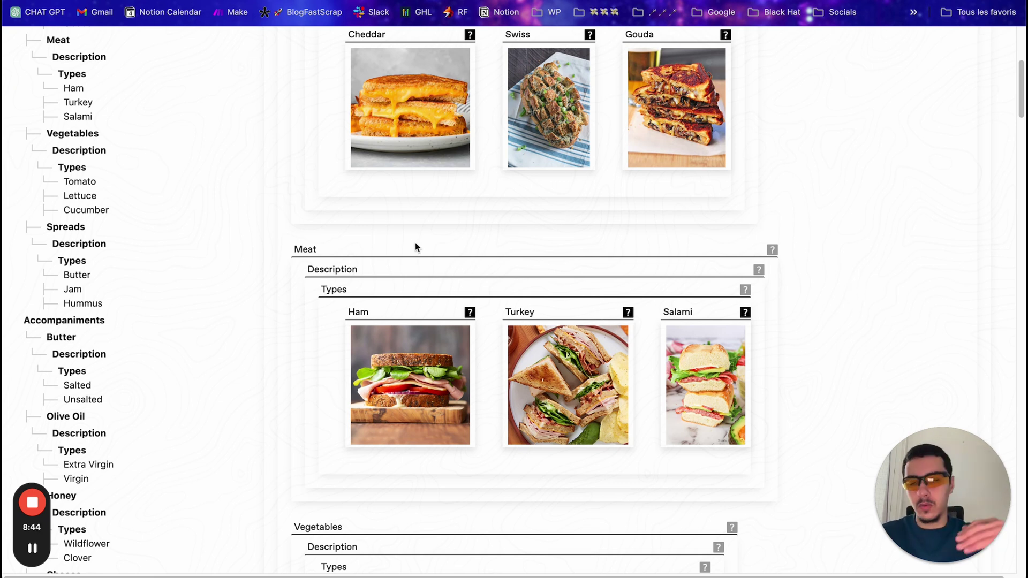
{"action": "scroll", "coordinate": [114, 143], "scroll_direction": "up", "scroll_amount": 6}
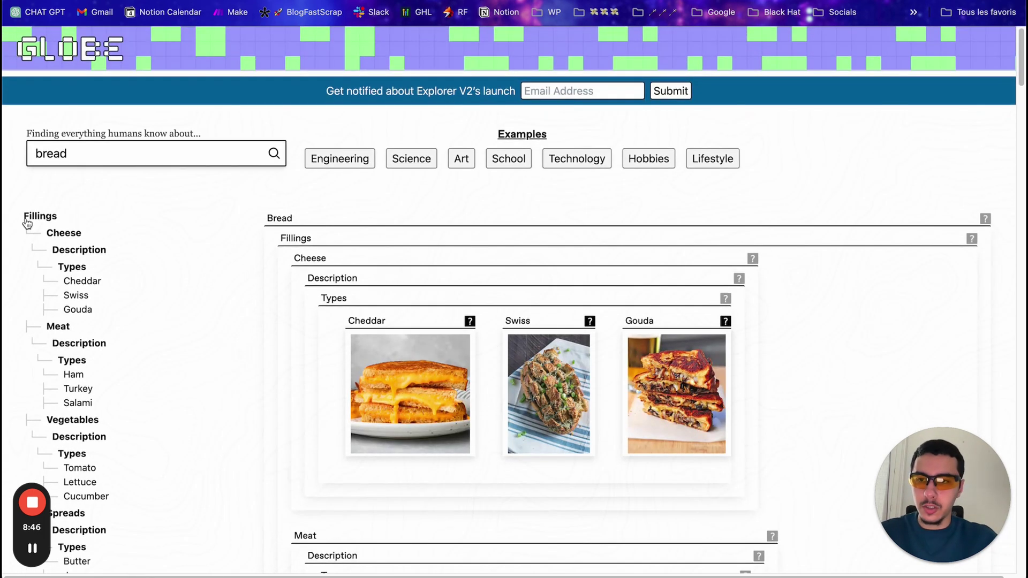
Step: Select the entire Bread topic outline from Fillings to the Brioche ingredients and review its branches
{"action": "left_click_drag", "start_coordinate": [23, 217], "coordinate": [130, 179]}
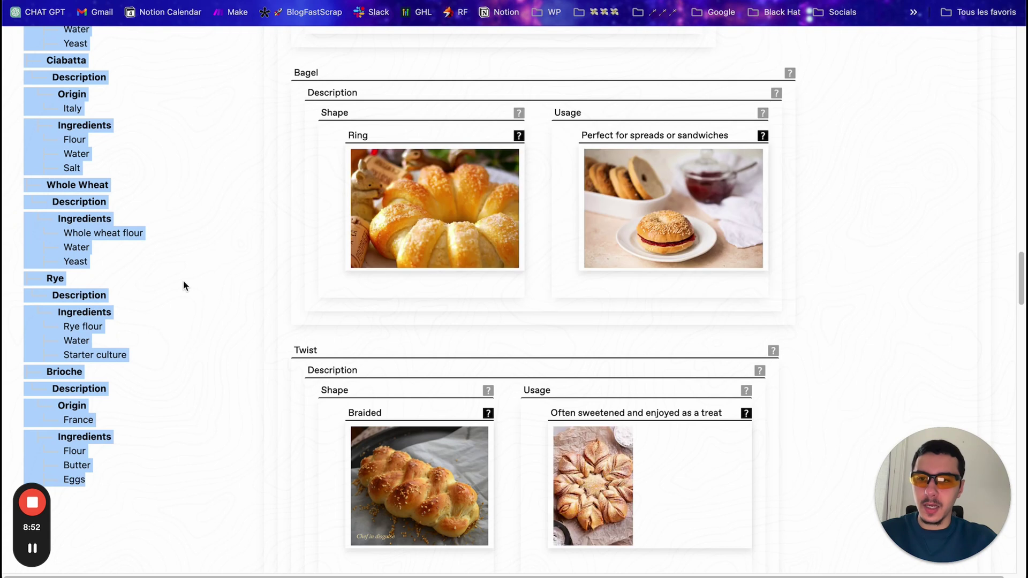
{"action": "scroll", "coordinate": [184, 285], "scroll_direction": "up", "scroll_amount": 3}
{"action": "scroll", "coordinate": [183, 284], "scroll_direction": "up", "scroll_amount": 7}
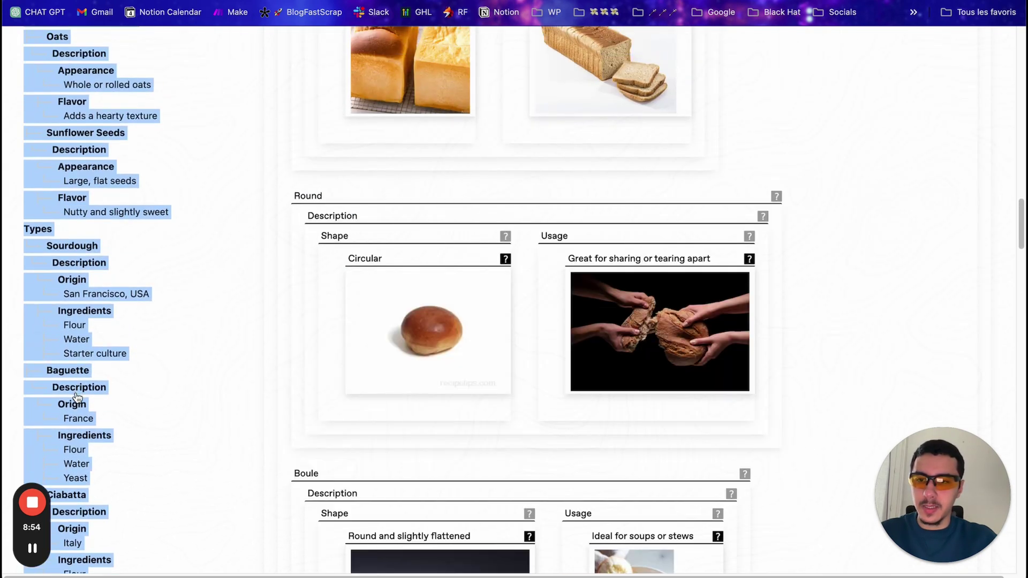
{"action": "scroll", "coordinate": [160, 211], "scroll_direction": "up", "scroll_amount": 13}
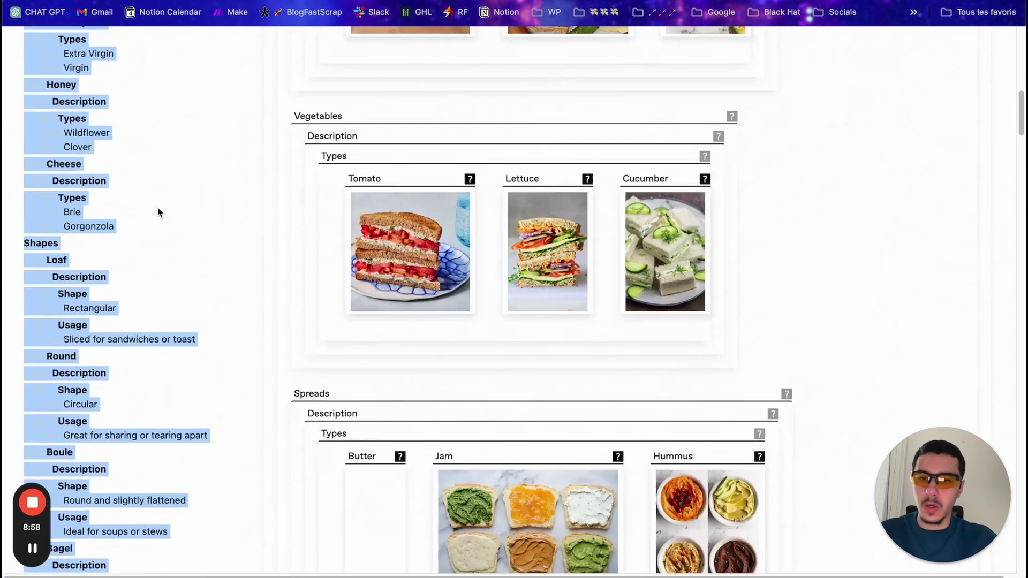
{"action": "scroll", "coordinate": [159, 212], "scroll_direction": "down", "scroll_amount": 13}
{"action": "scroll", "coordinate": [158, 212], "scroll_direction": "down", "scroll_amount": 10}
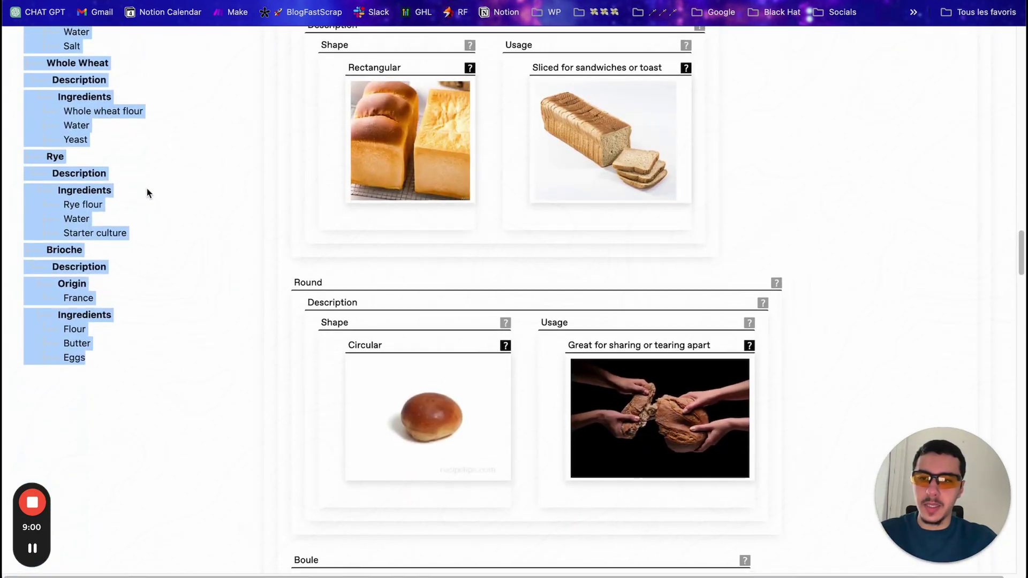
{"action": "scroll", "coordinate": [150, 193], "scroll_direction": "up", "scroll_amount": 10}
{"action": "scroll", "coordinate": [147, 188], "scroll_direction": "up", "scroll_amount": 2}
{"action": "scroll", "coordinate": [147, 188], "scroll_direction": "down", "scroll_amount": 15}
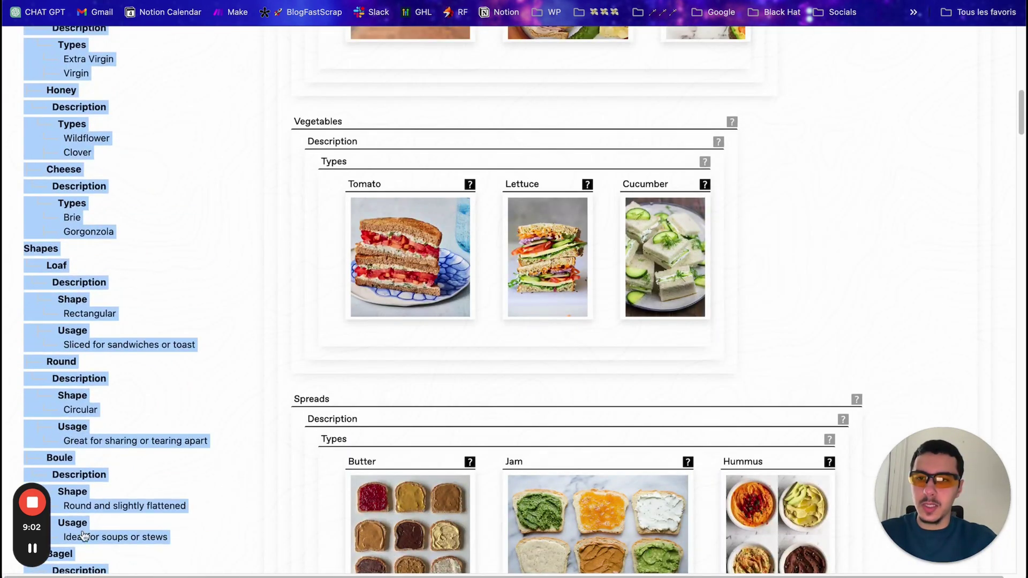
{"action": "scroll", "coordinate": [188, 301], "scroll_direction": "up", "scroll_amount": 20}
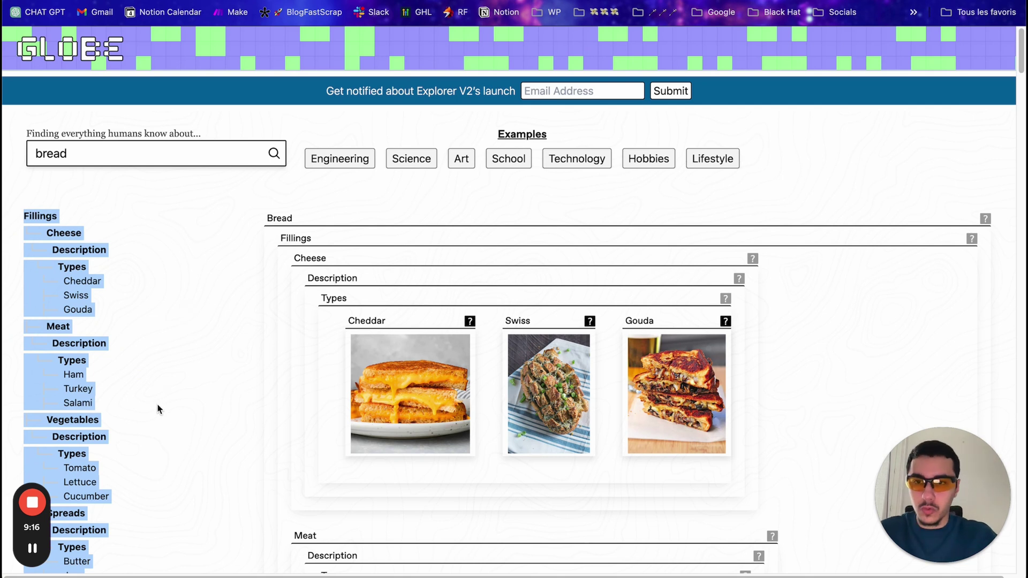
Step: Replace the search topic with "hotellerie de luxe" and generate its knowledge map
{"action": "double_click", "coordinate": [143, 154]}
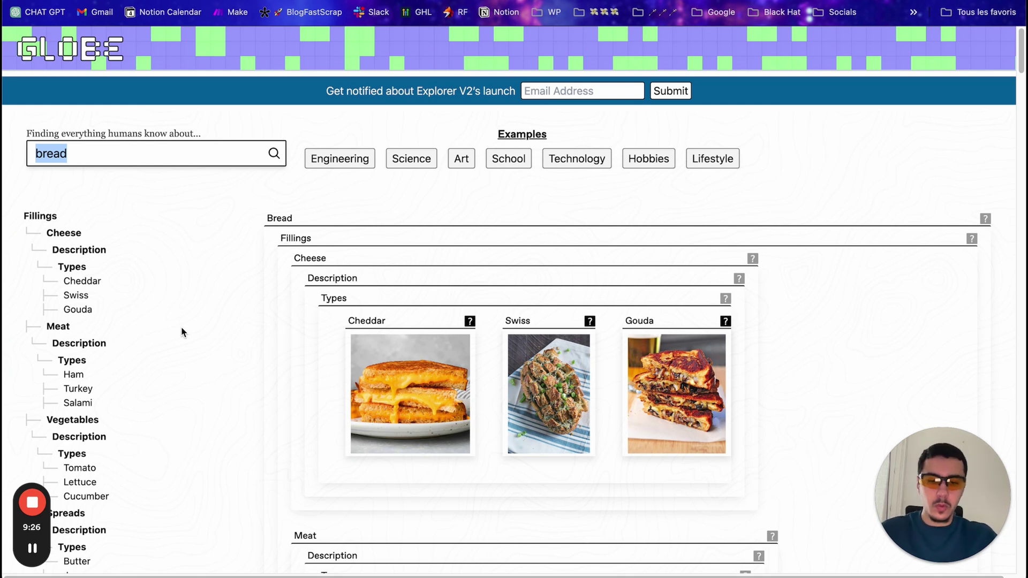
{"action": "type", "text": "hotellerie"}
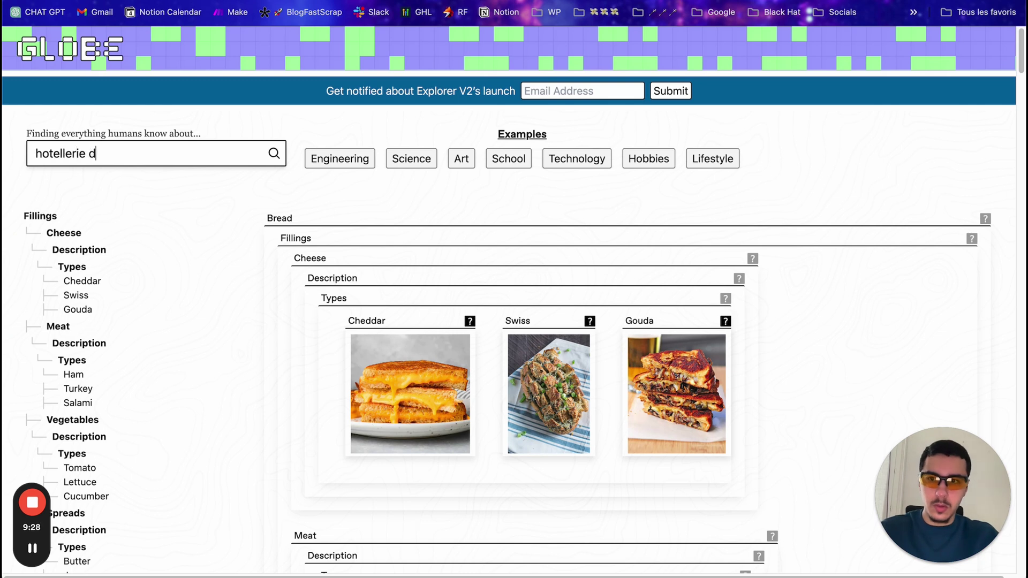
{"action": "type", "text": " de luxe"}
{"action": "key", "text": "Return"}
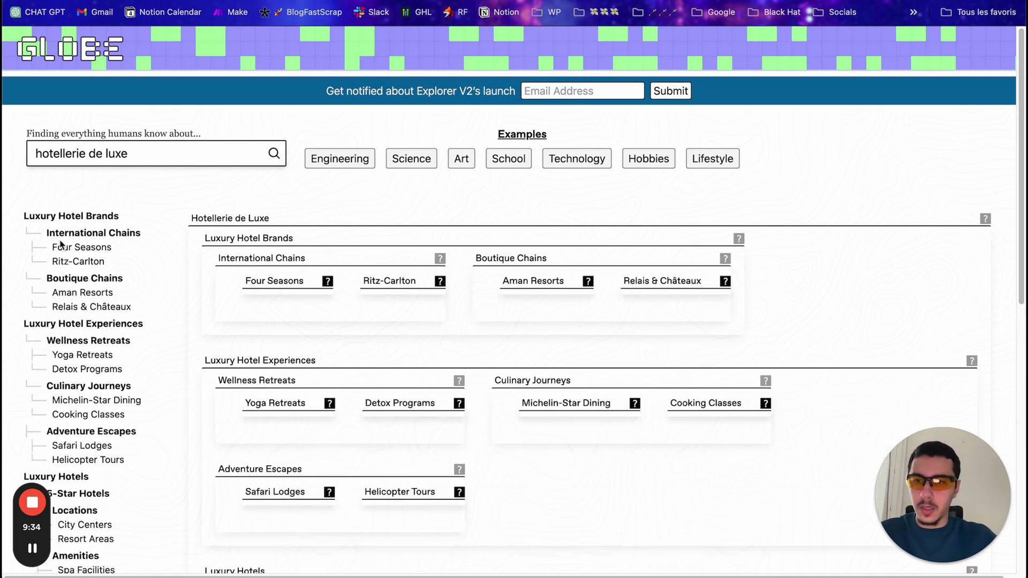
Step: Examine the luxury hotel outline and the Luxury Hotel Brands and Luxury Hotel Experiences pictures in the Hotellerie de Luxe map
{"action": "scroll", "coordinate": [62, 245], "scroll_direction": "down", "scroll_amount": 3}
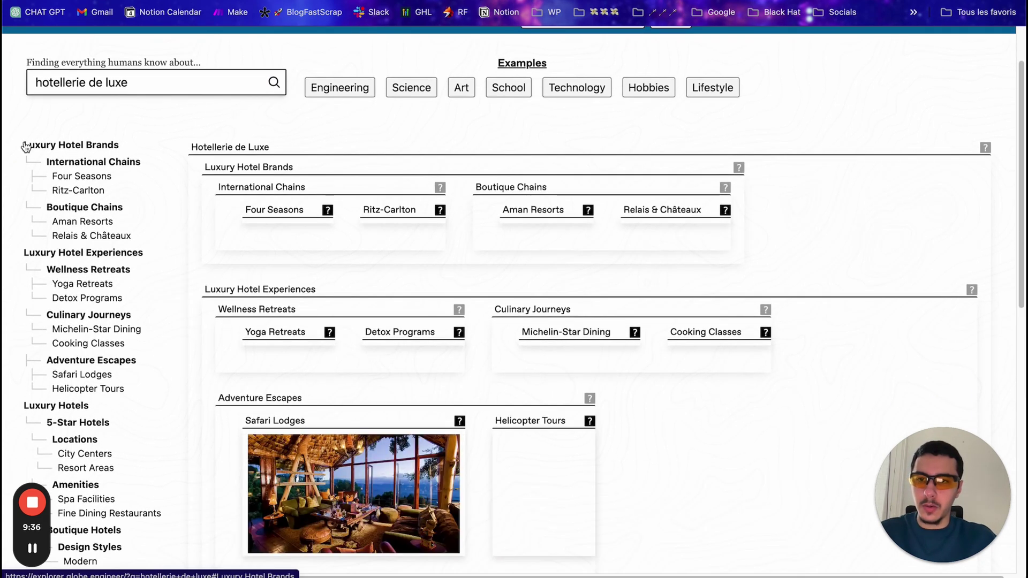
{"action": "scroll", "coordinate": [63, 260], "scroll_direction": "down", "scroll_amount": 1}
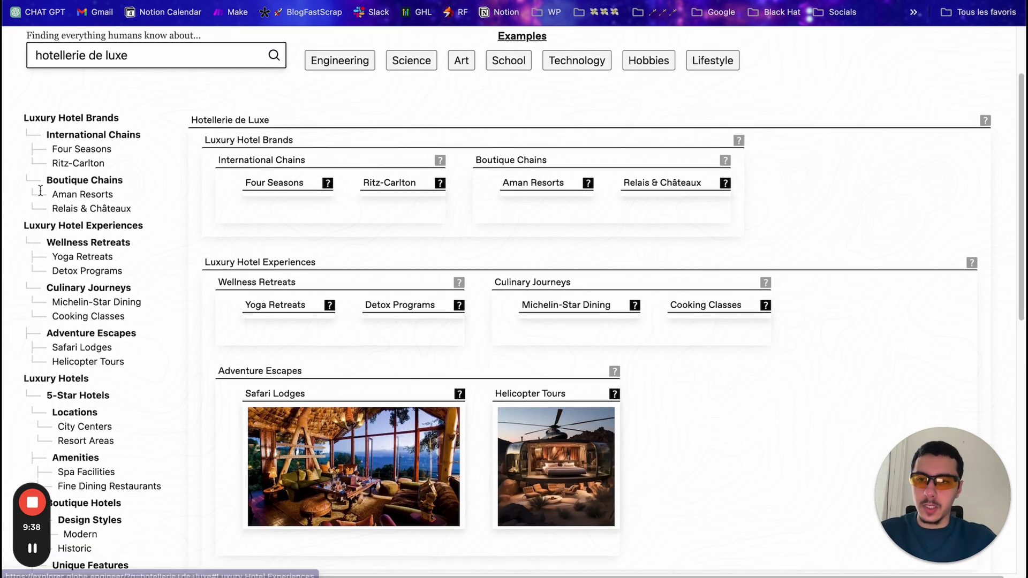
{"action": "scroll", "coordinate": [40, 190], "scroll_direction": "down", "scroll_amount": 10}
{"action": "scroll", "coordinate": [40, 190], "scroll_direction": "up", "scroll_amount": 7}
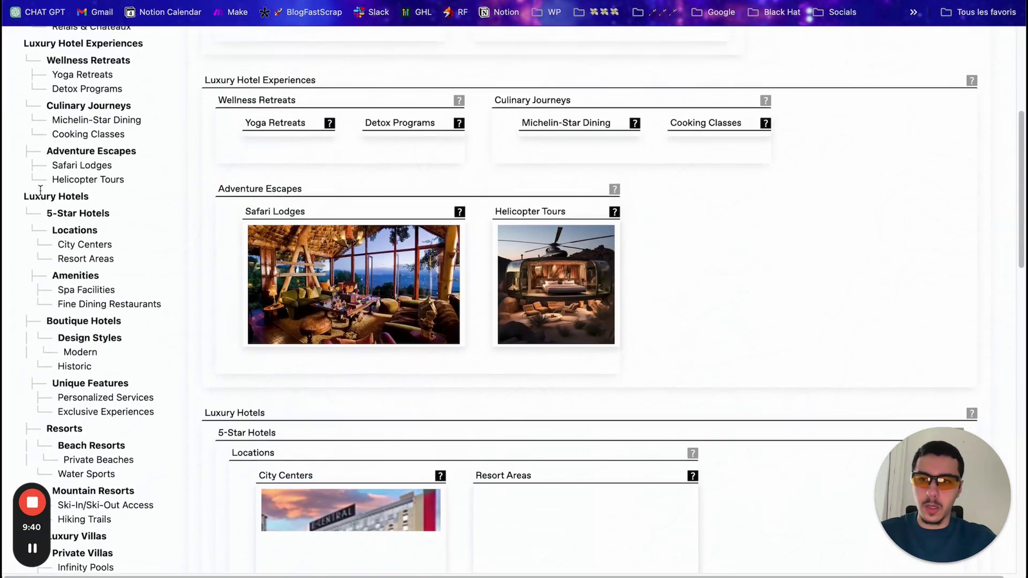
{"action": "scroll", "coordinate": [41, 190], "scroll_direction": "up", "scroll_amount": 8}
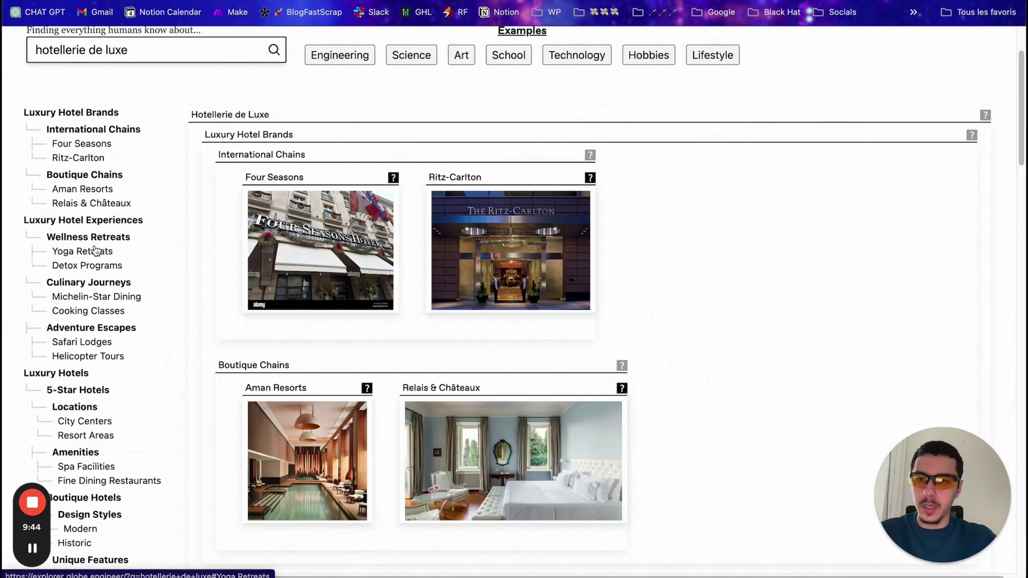
{"action": "scroll", "coordinate": [101, 303], "scroll_direction": "down", "scroll_amount": 3}
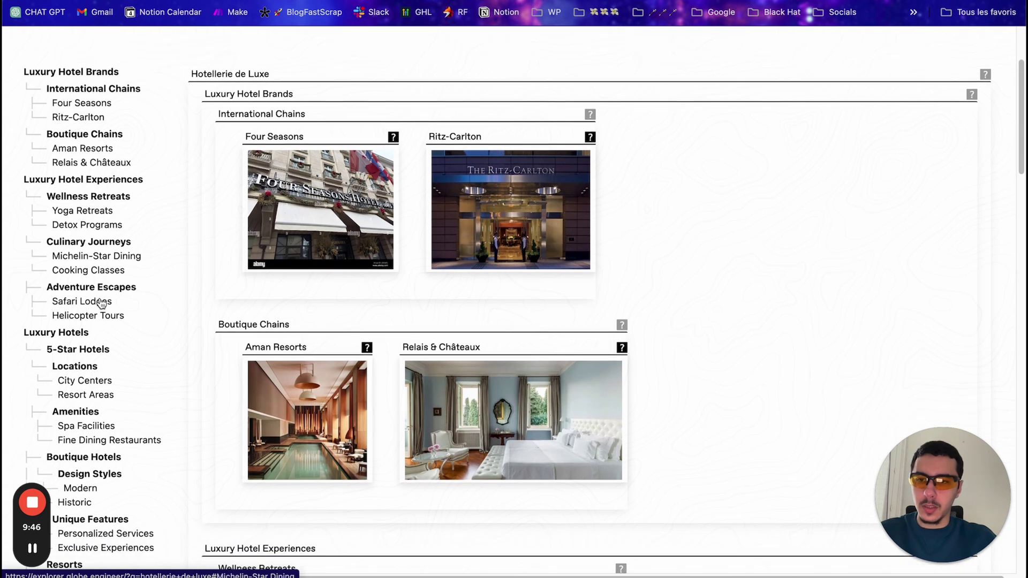
{"action": "scroll", "coordinate": [101, 303], "scroll_direction": "down", "scroll_amount": 3}
{"action": "scroll", "coordinate": [55, 291], "scroll_direction": "down", "scroll_amount": 3}
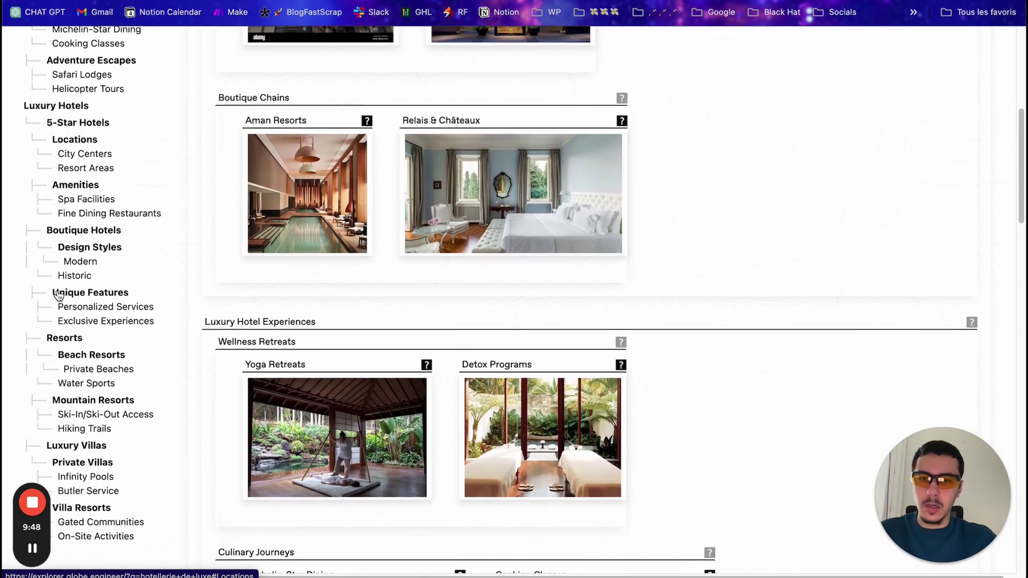
{"action": "scroll", "coordinate": [59, 294], "scroll_direction": "up", "scroll_amount": 5}
{"action": "scroll", "coordinate": [58, 293], "scroll_direction": "up", "scroll_amount": 3}
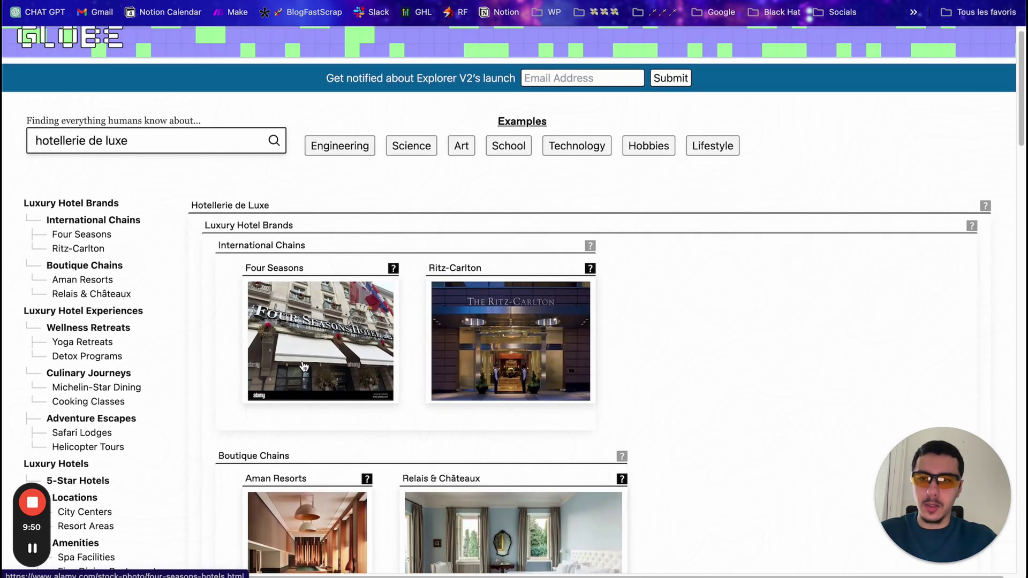
Step: Select the entire topic outline from Luxury Hotel Brands to On-Site Activities, review it, and clear the selection
{"action": "left_click_drag", "start_coordinate": [19, 204], "coordinate": [136, 470]}
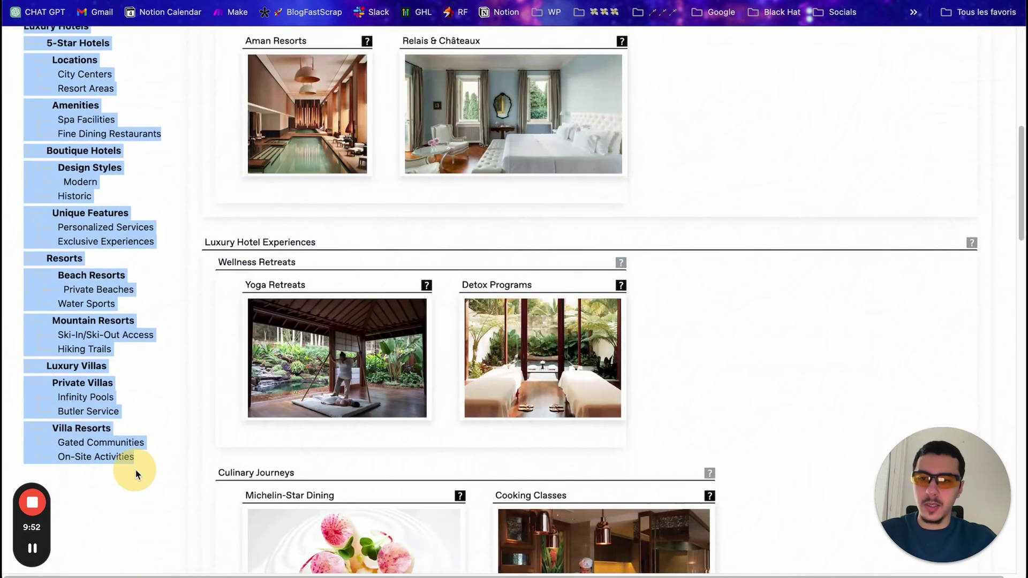
{"action": "scroll", "coordinate": [135, 468], "scroll_direction": "up", "scroll_amount": 10}
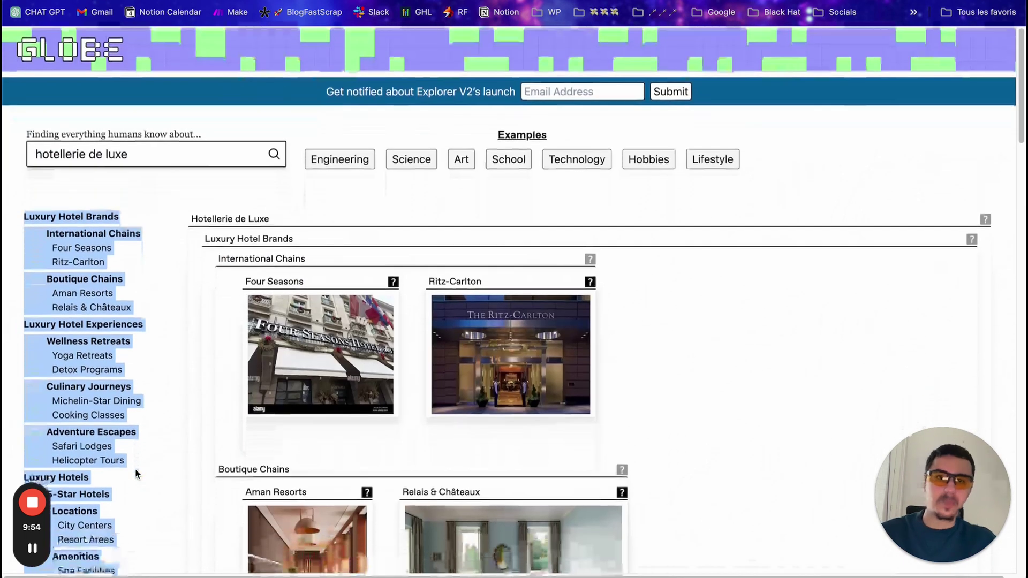
{"action": "left_click", "coordinate": [392, 208]}
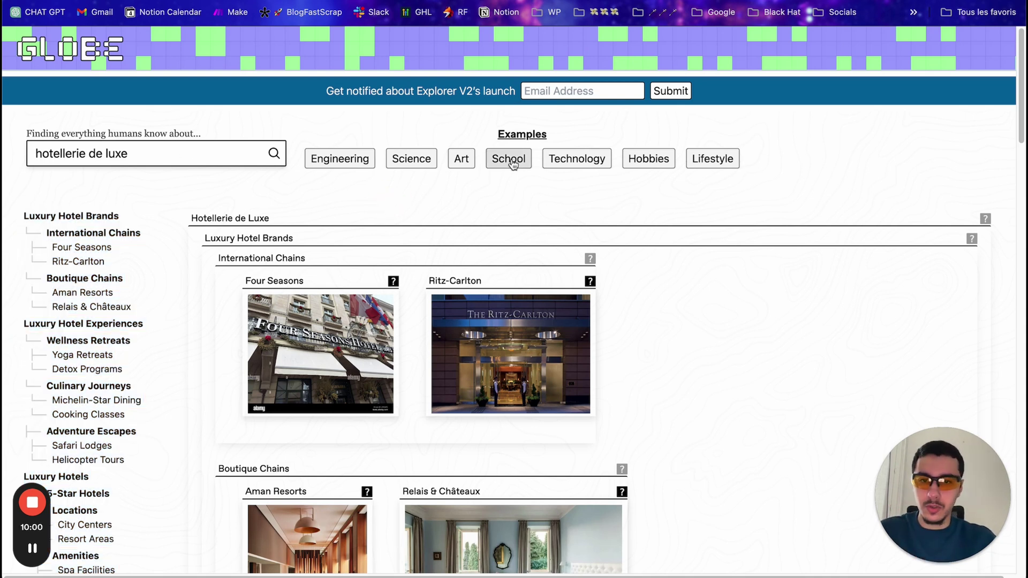
Step: Jump from the outline to the Infinity Pools entry and view the Resorts and Luxury Villas pictures
{"action": "scroll", "coordinate": [760, 343], "scroll_direction": "down", "scroll_amount": 8}
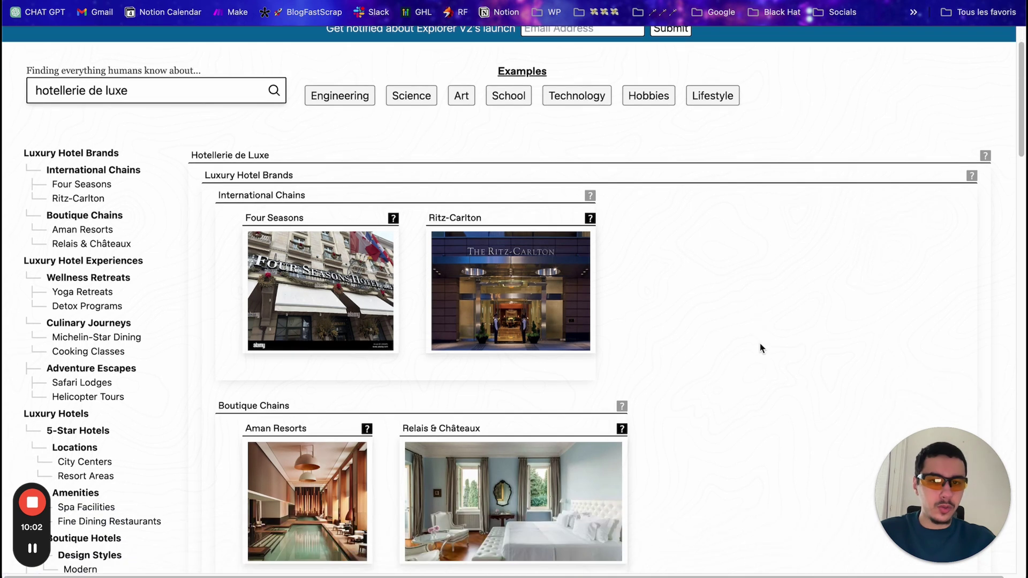
{"action": "scroll", "coordinate": [760, 348], "scroll_direction": "down", "scroll_amount": 1}
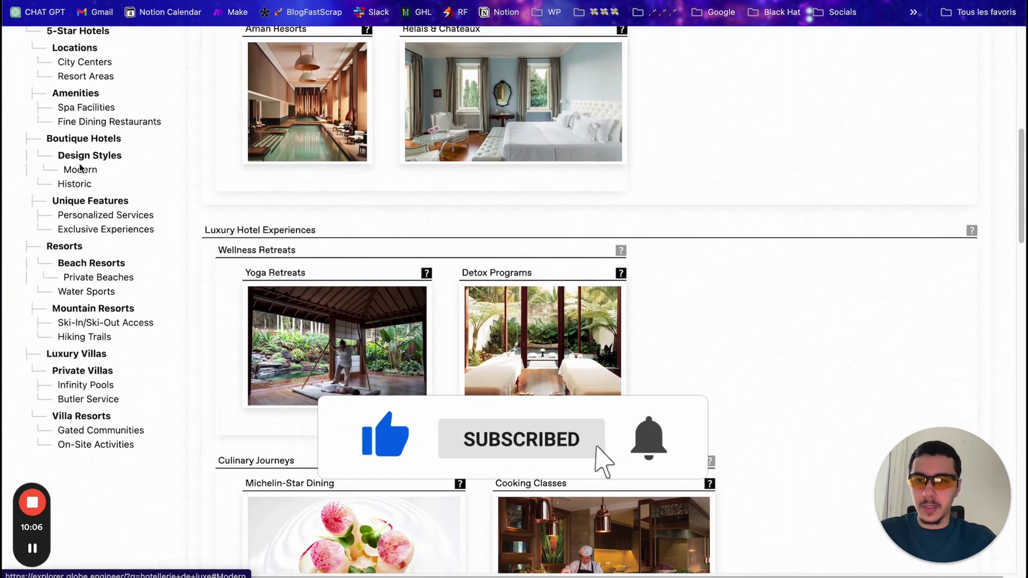
{"action": "key", "text": "super+plus"}
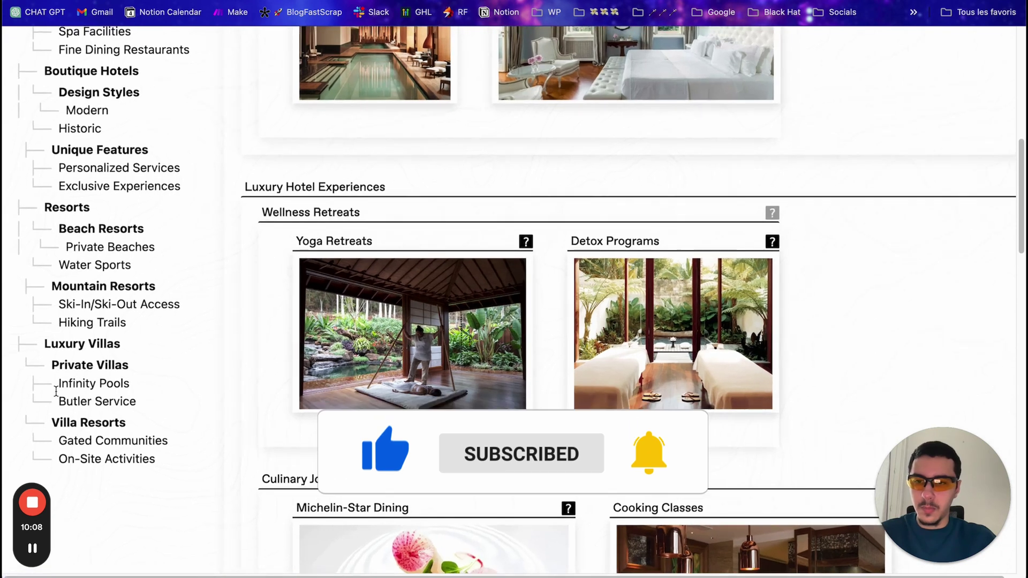
{"action": "key", "text": "super+minus"}
{"action": "left_click", "coordinate": [81, 386]}
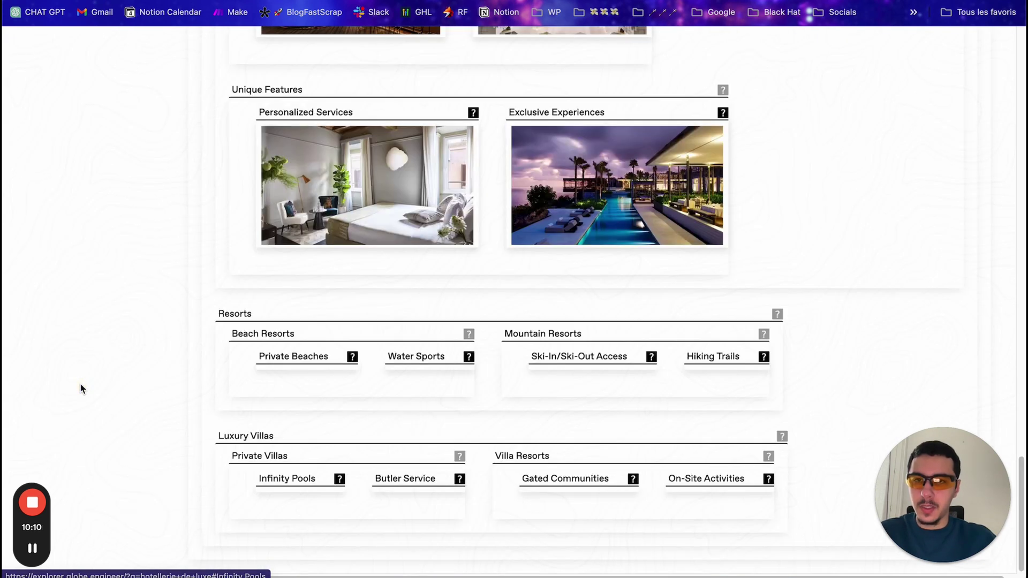
{"action": "left_click", "coordinate": [776, 312]}
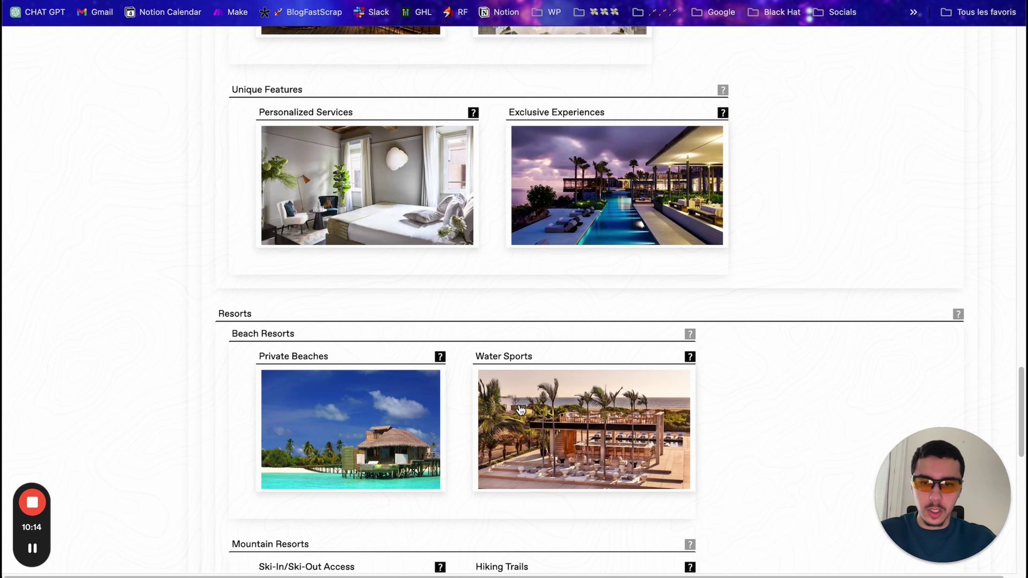
{"action": "scroll", "coordinate": [521, 410], "scroll_direction": "down", "scroll_amount": 10}
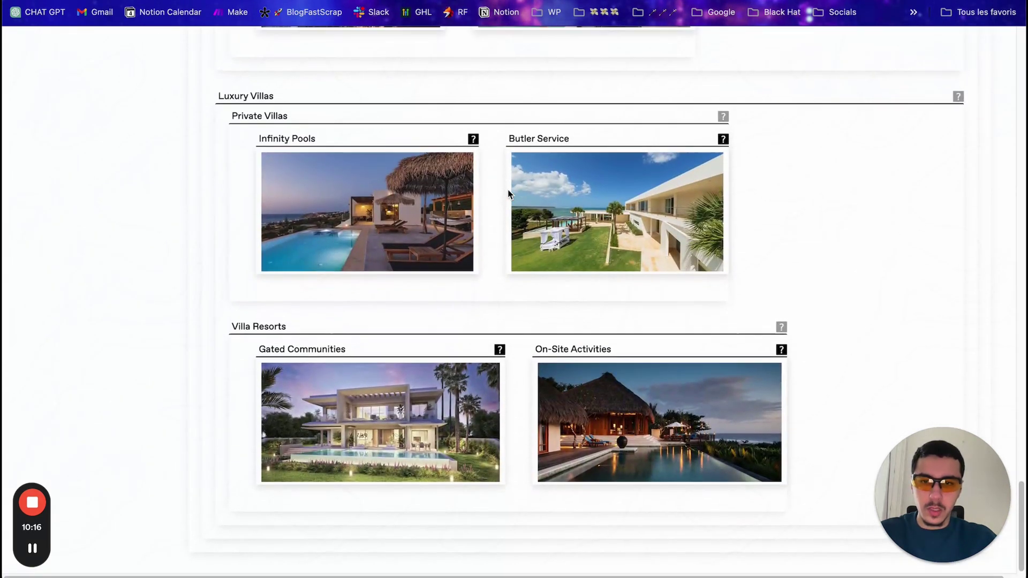
Step: Review the map's pictures from Wellness Retreats through 5-Star Hotels and Boutique Hotels to Mountain Resorts
{"action": "scroll", "coordinate": [508, 194], "scroll_direction": "up", "scroll_amount": 15}
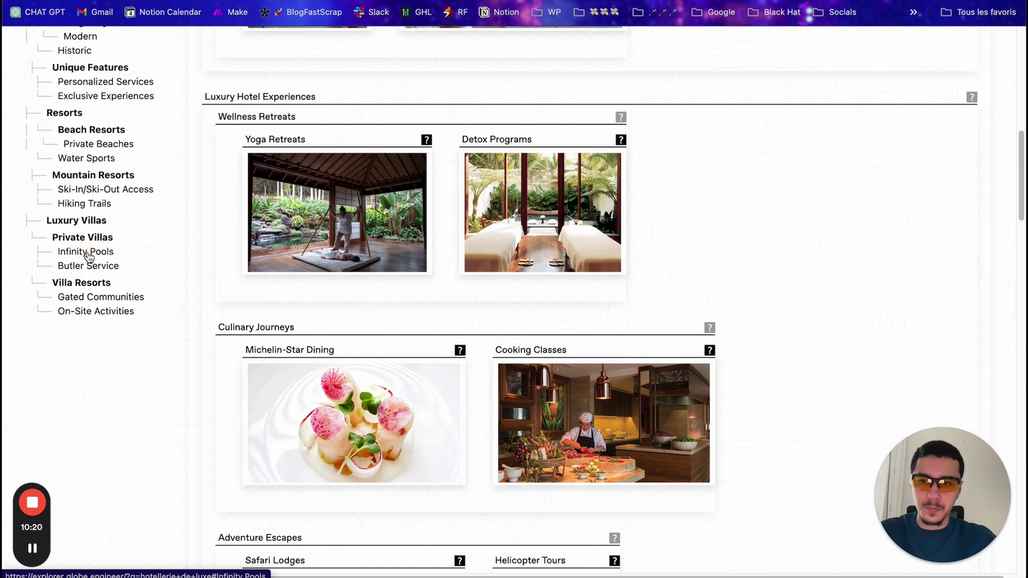
{"action": "scroll", "coordinate": [423, 351], "scroll_direction": "down", "scroll_amount": 12}
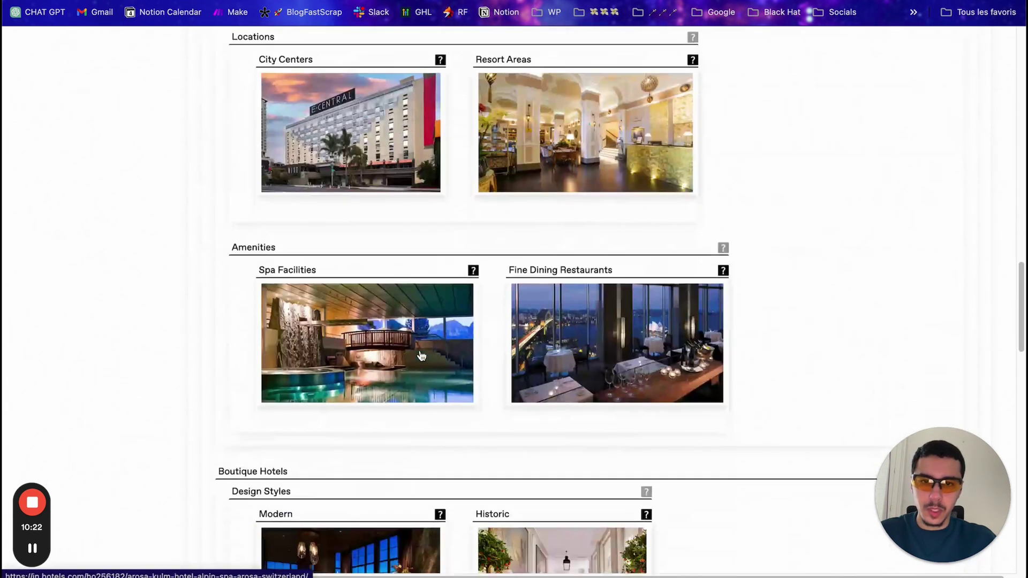
{"action": "scroll", "coordinate": [422, 356], "scroll_direction": "down", "scroll_amount": 14}
{"action": "scroll", "coordinate": [511, 298], "scroll_direction": "up", "scroll_amount": 5}
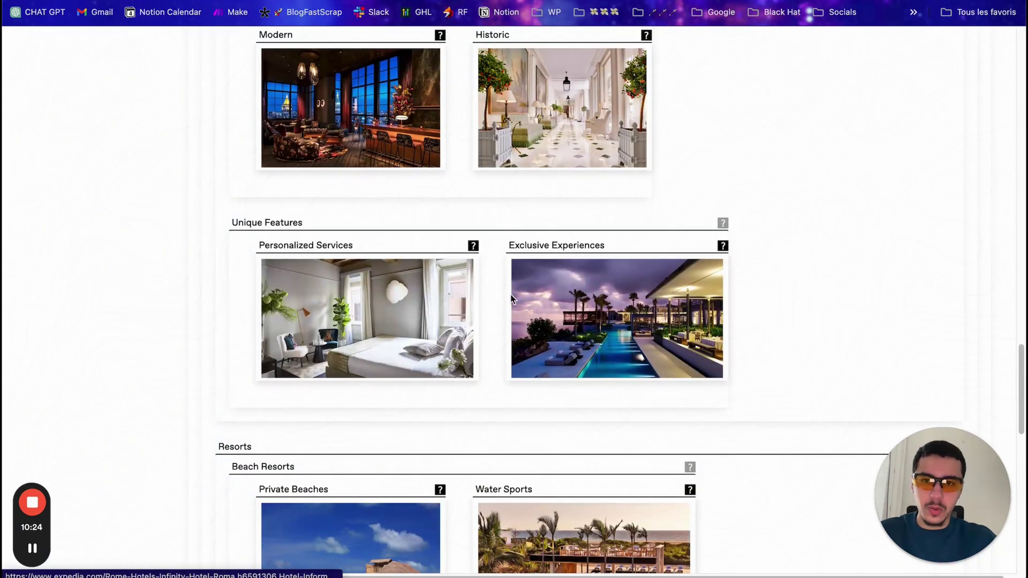
{"action": "scroll", "coordinate": [511, 298], "scroll_direction": "down", "scroll_amount": 9}
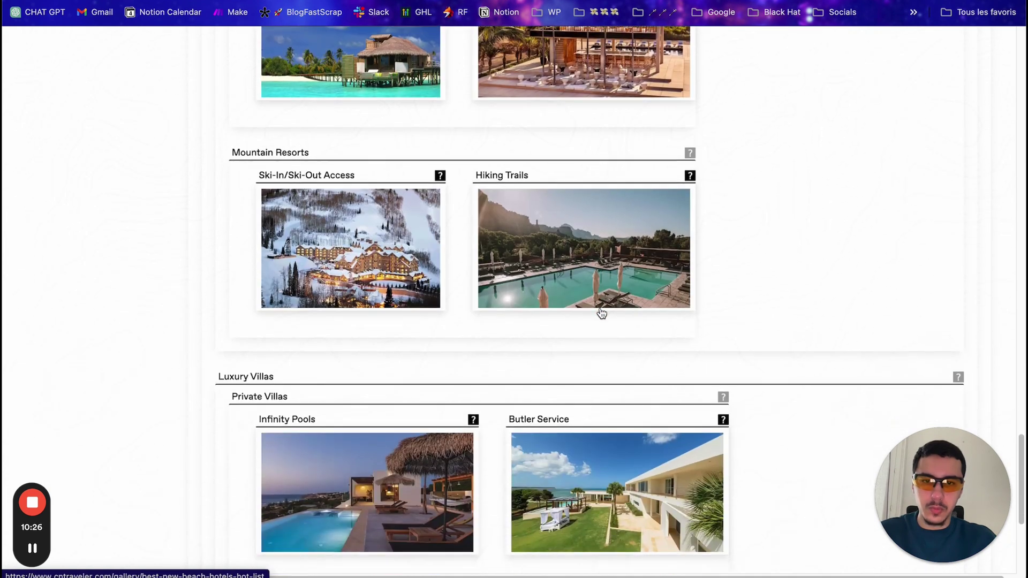
Step: Open the source page of the Hiking Trails picture under Mountain Resorts, look through the Kiwi Collection article, and return to the map's beginning
{"action": "left_click", "coordinate": [558, 202]}
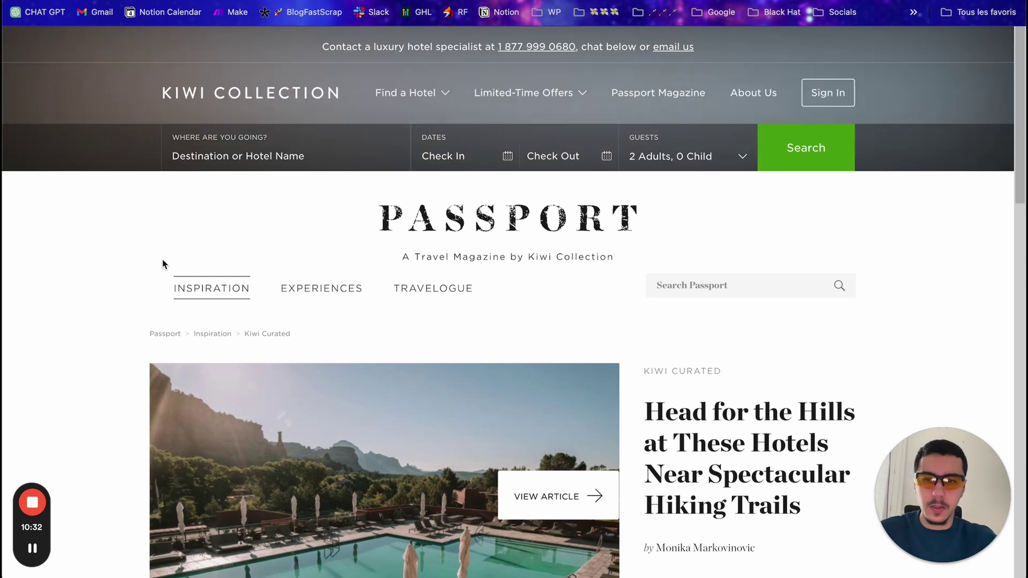
{"action": "scroll", "coordinate": [125, 260], "scroll_direction": "down", "scroll_amount": 8}
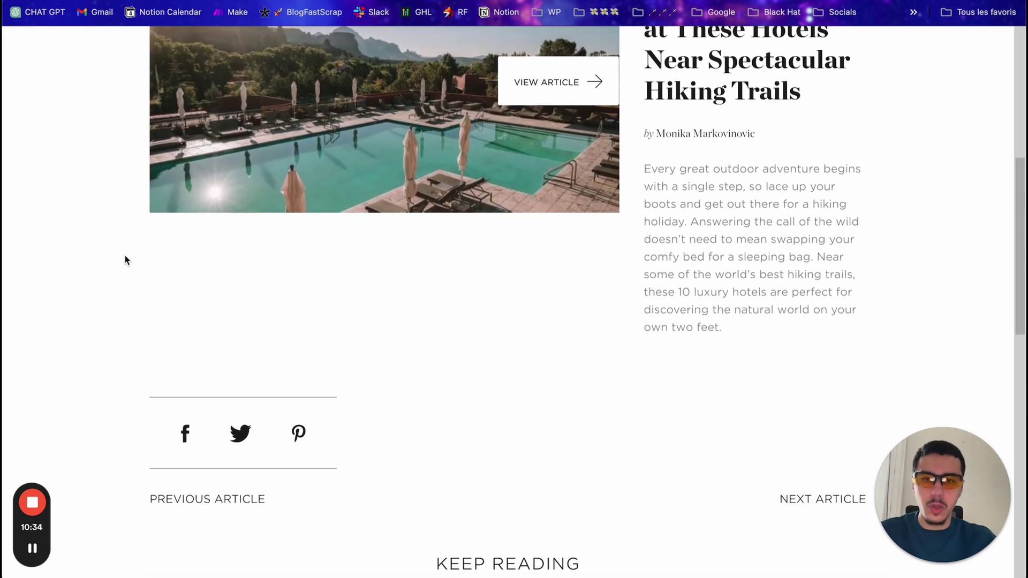
{"action": "scroll", "coordinate": [124, 260], "scroll_direction": "down", "scroll_amount": 8}
{"action": "scroll", "coordinate": [126, 259], "scroll_direction": "up", "scroll_amount": 16}
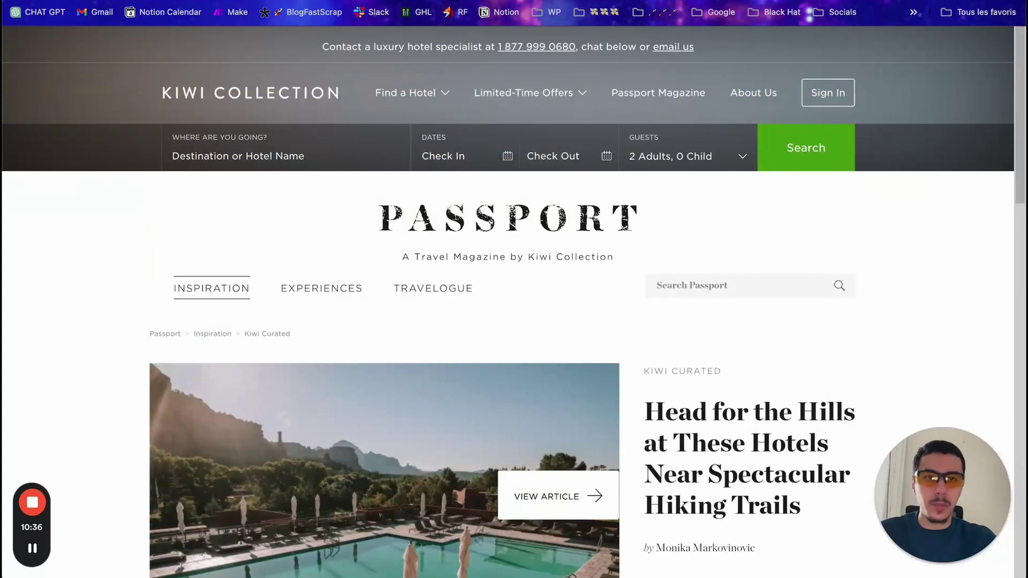
{"action": "key", "text": "ctrl+Tab"}
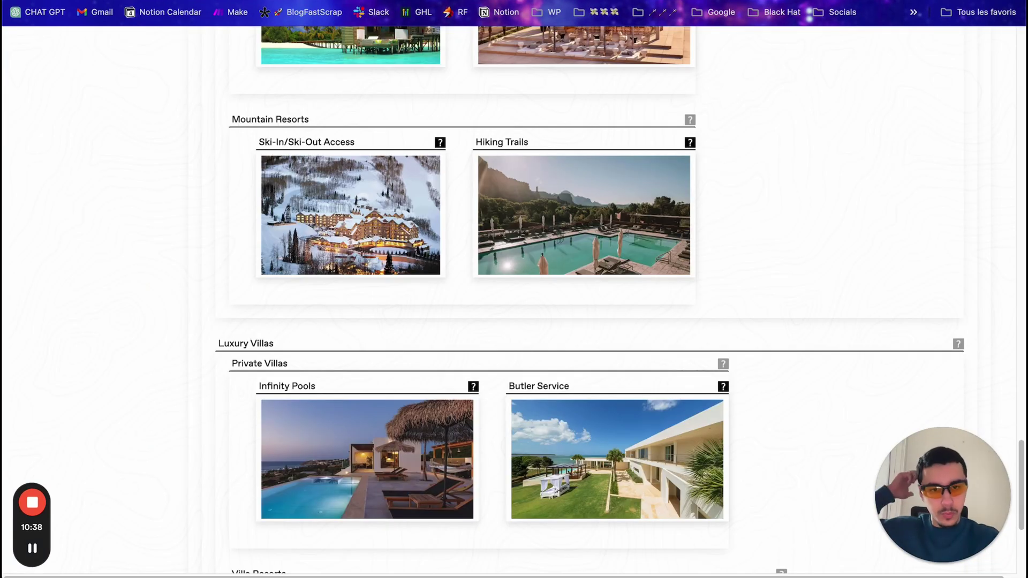
{"action": "scroll", "coordinate": [795, 304], "scroll_direction": "up", "scroll_amount": 20}
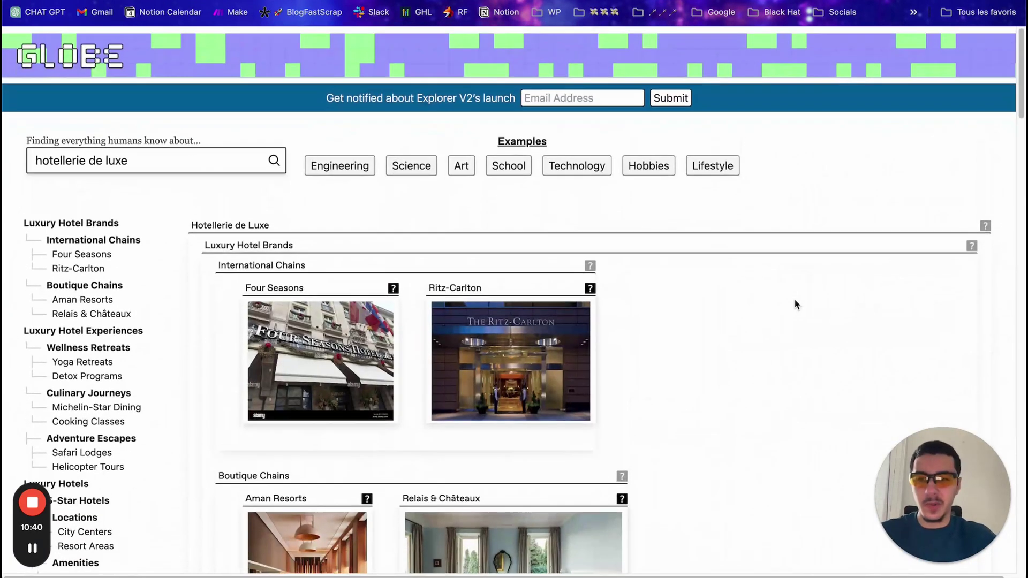